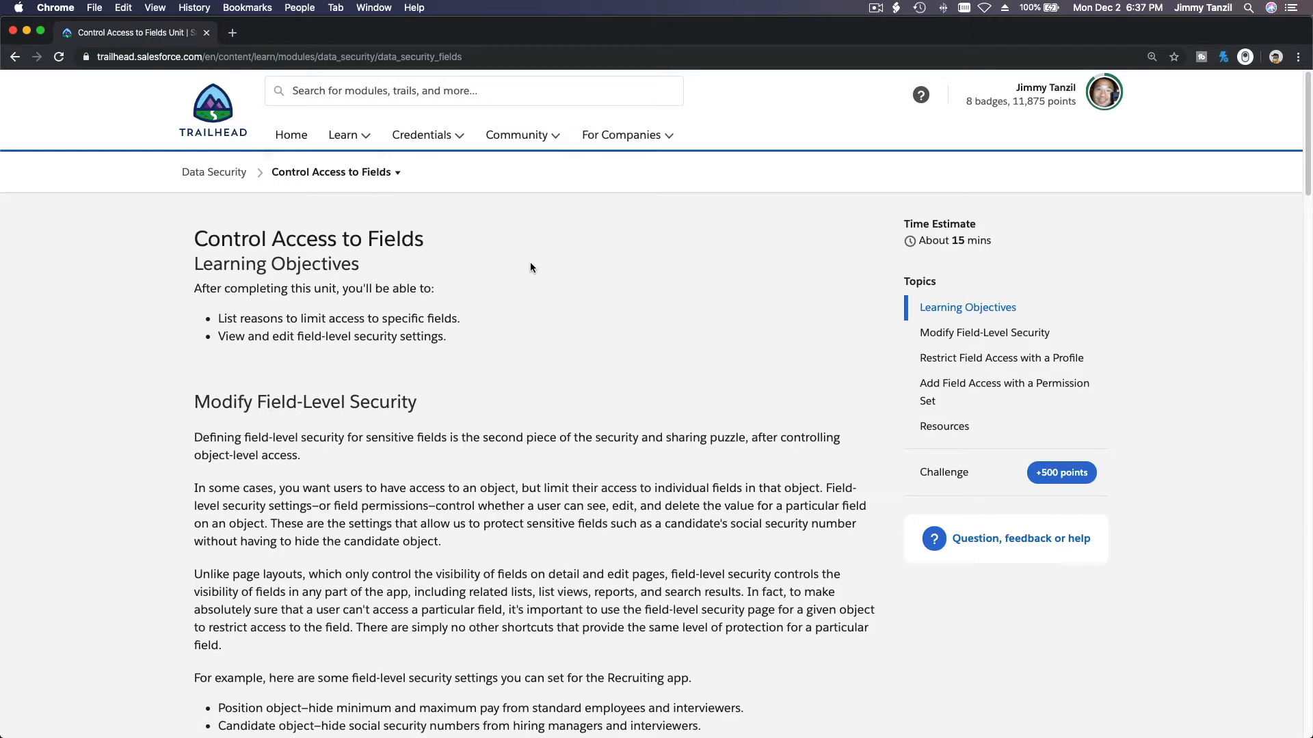
# Step: Launch the Admin Intermediate playground from the Trailhead hands-on orgs list and open its Setup in a separate browser tab
pyautogui.click(1106, 114)
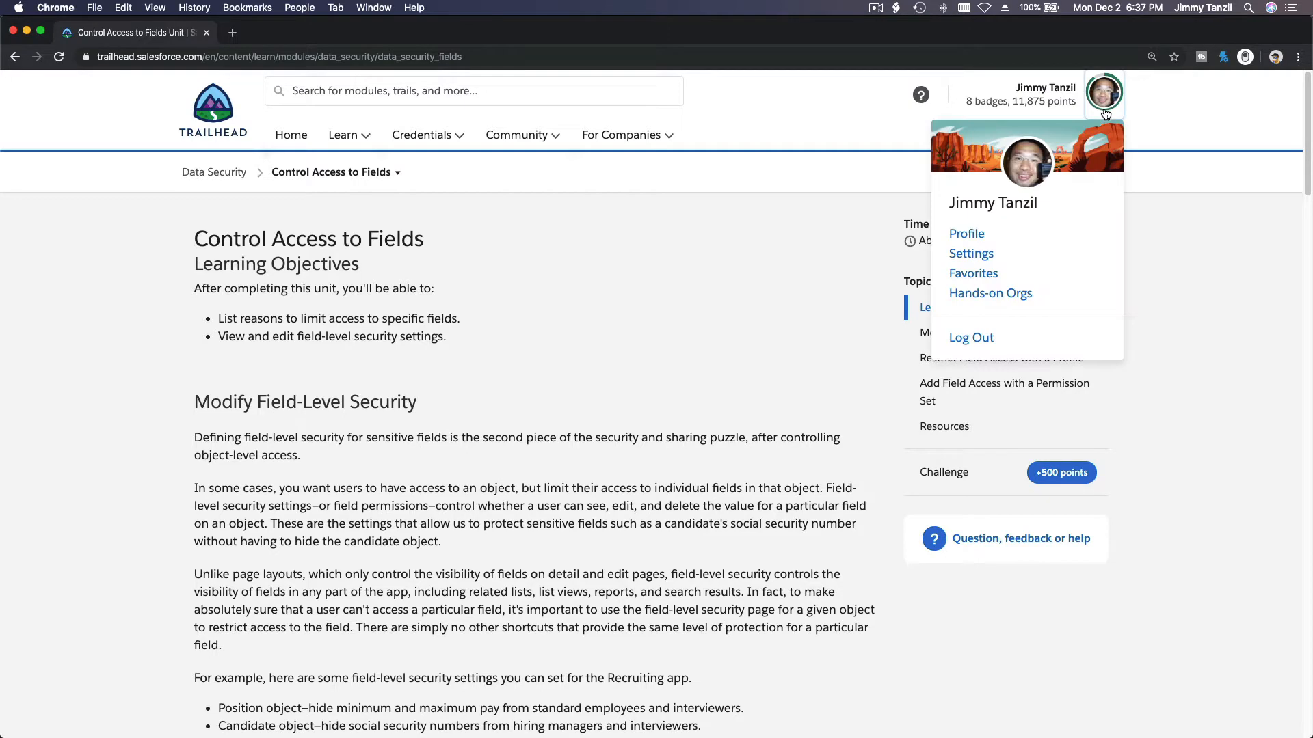
pyautogui.keyDown('super'); pyautogui.click(1003, 299); pyautogui.keyUp('super')
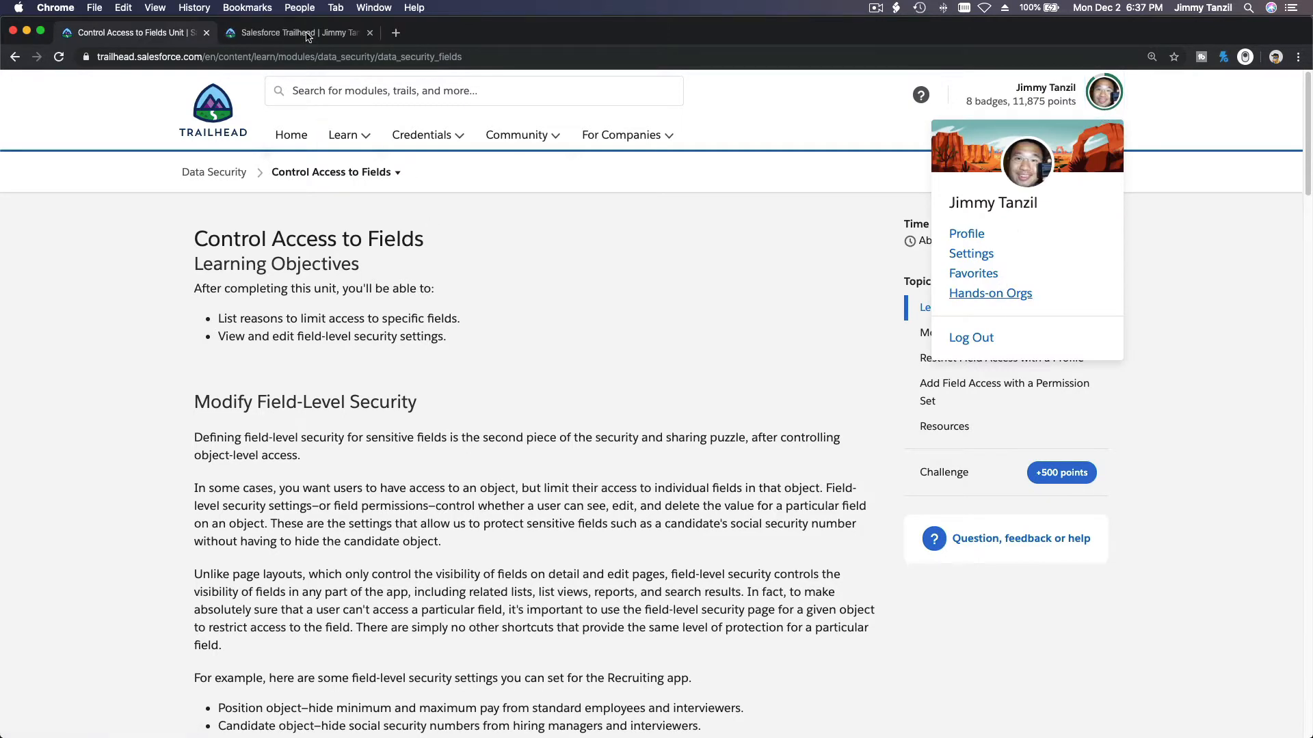
pyautogui.click(308, 33)
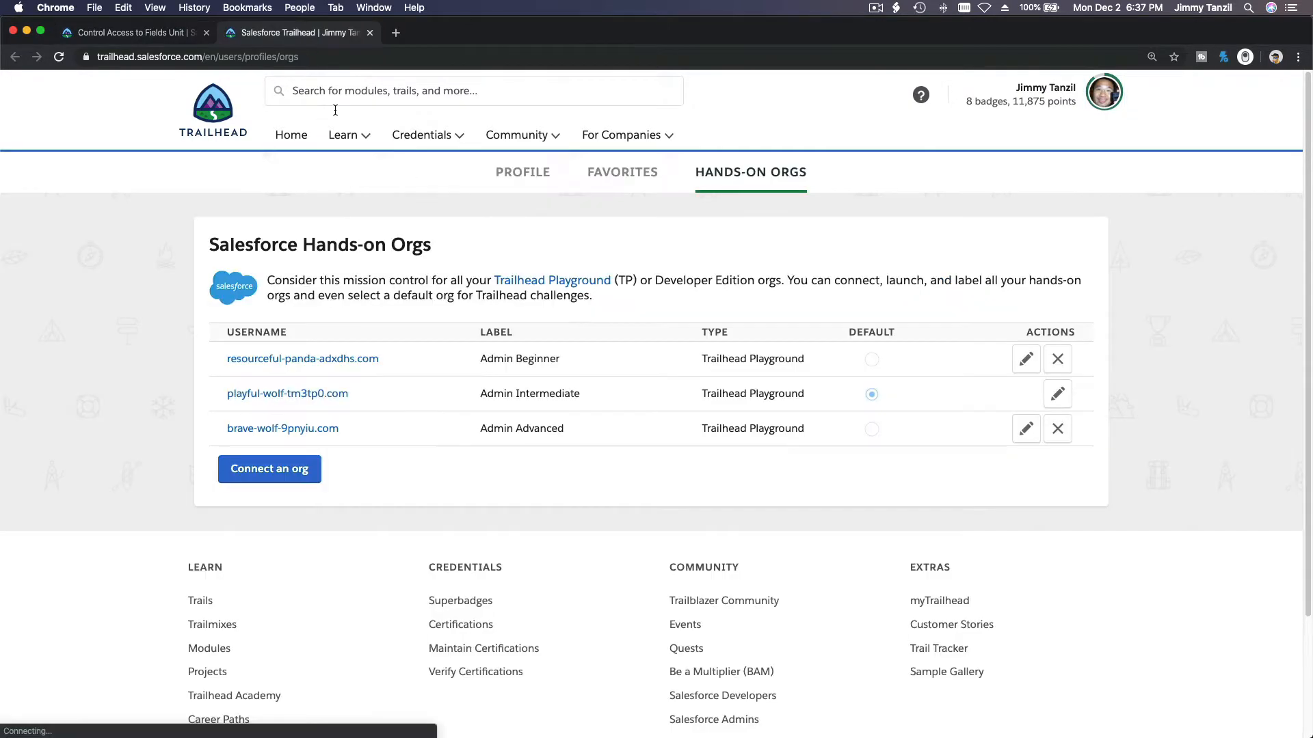
pyautogui.click(323, 402)
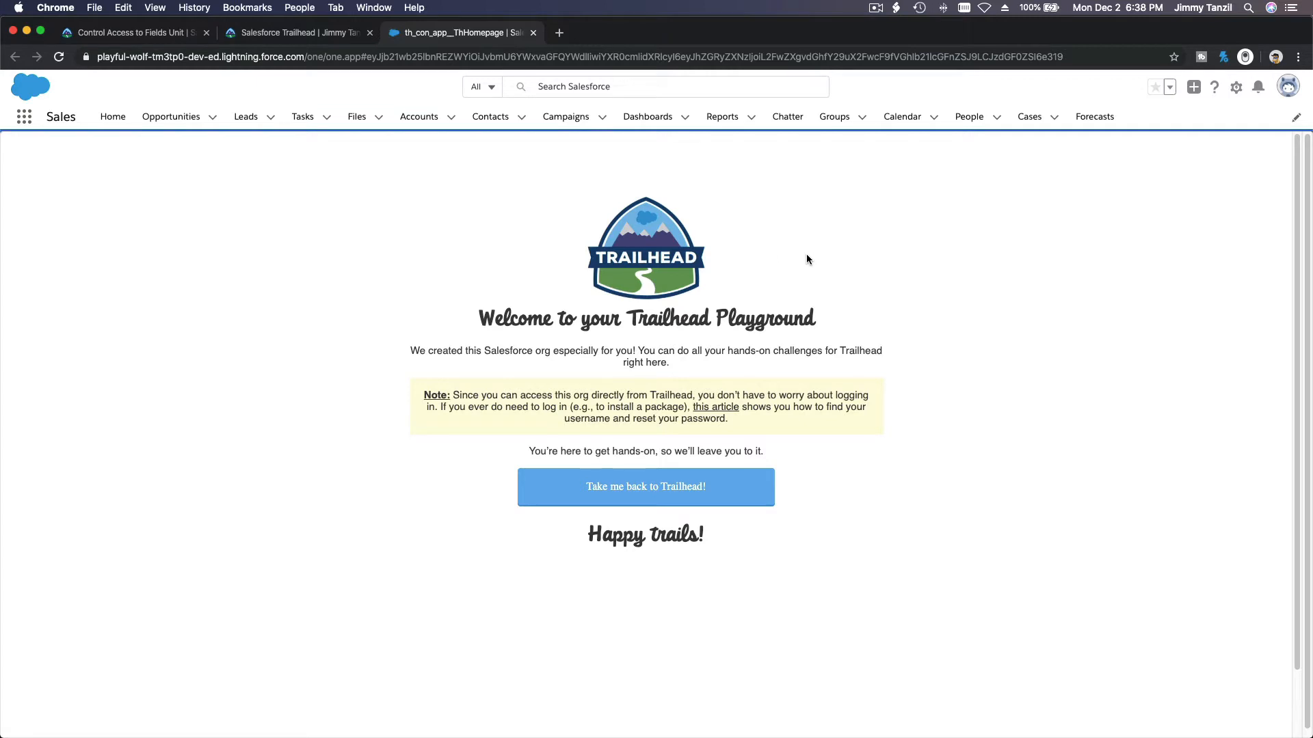
pyautogui.click(1238, 88)
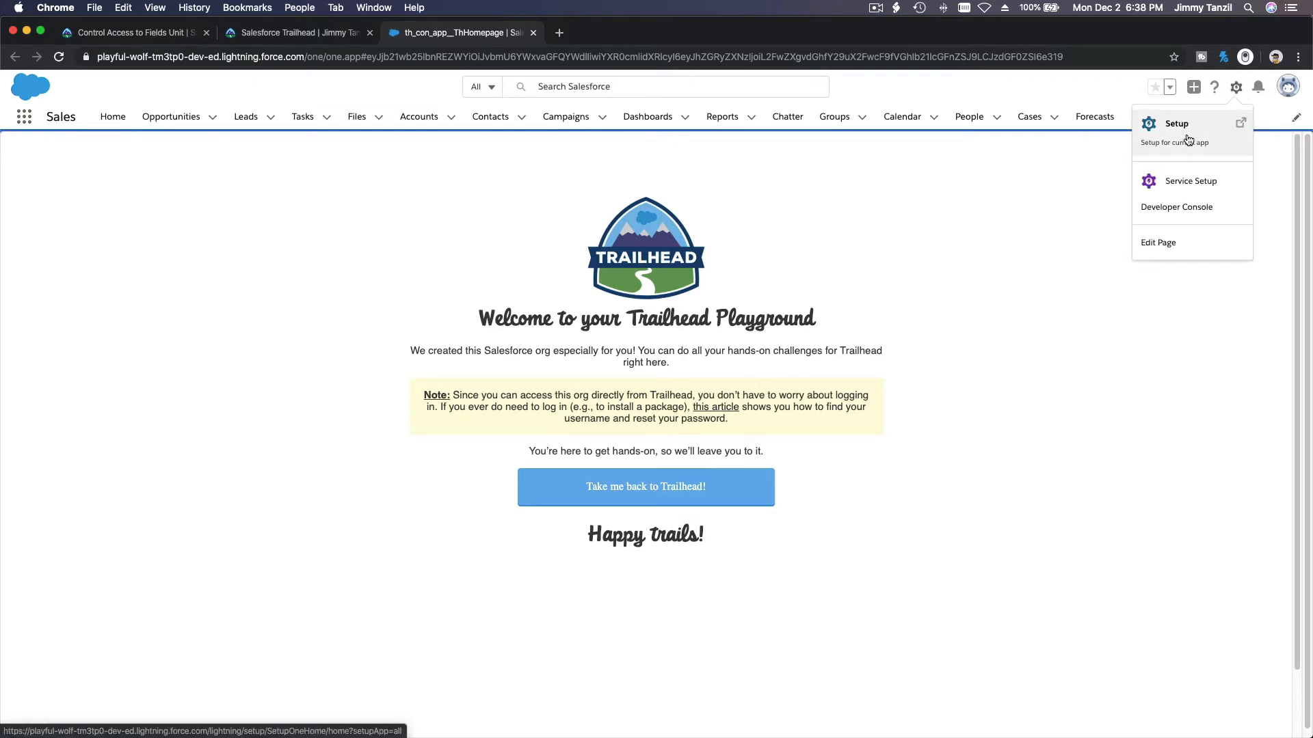
pyautogui.click(1186, 142)
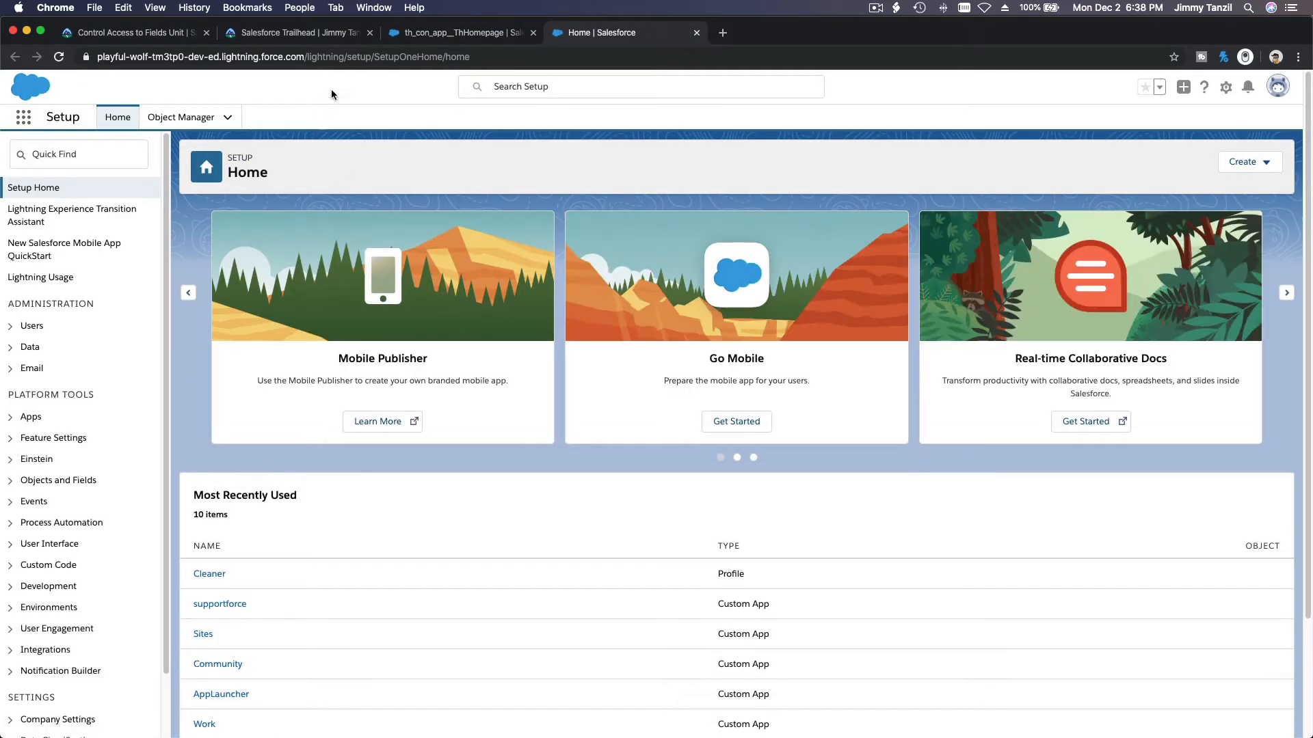
# Step: Return to the Sales app and display the details of the first Swim Kids 7 opportunity in the recently viewed opportunities
pyautogui.click(432, 36)
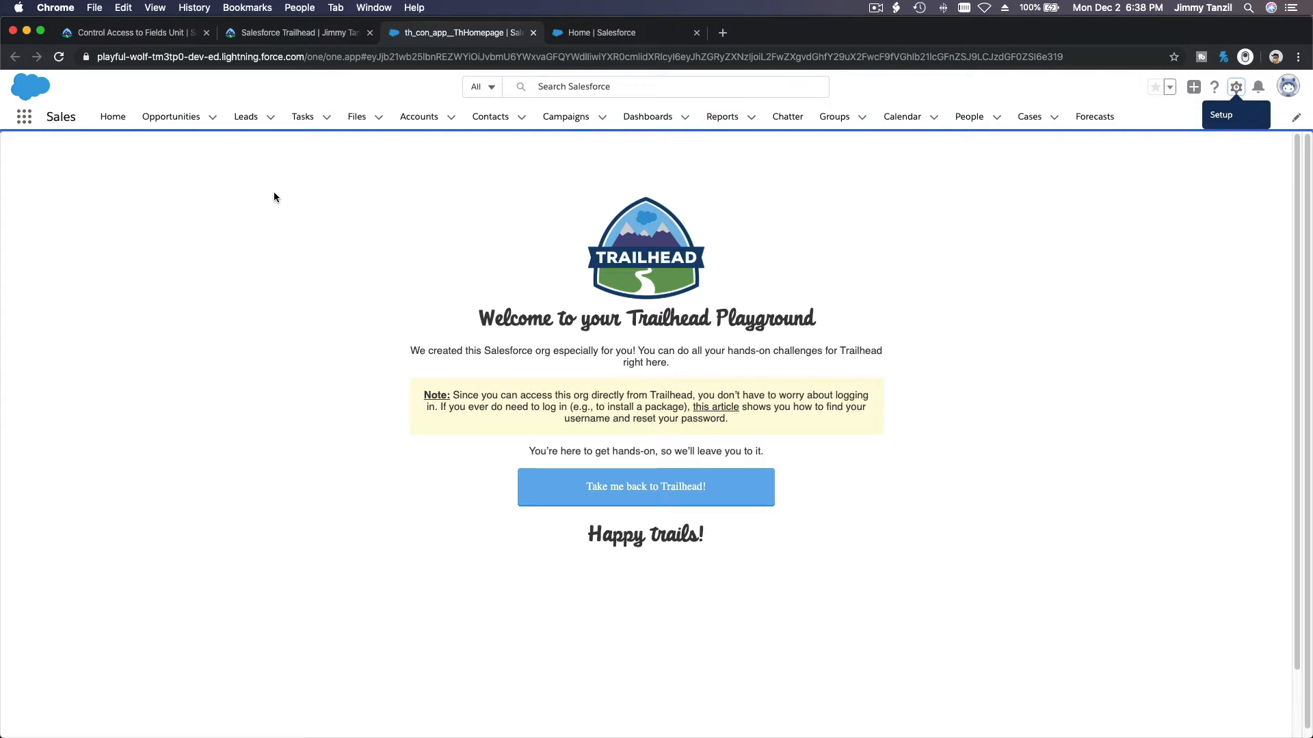
pyautogui.click(490, 117)
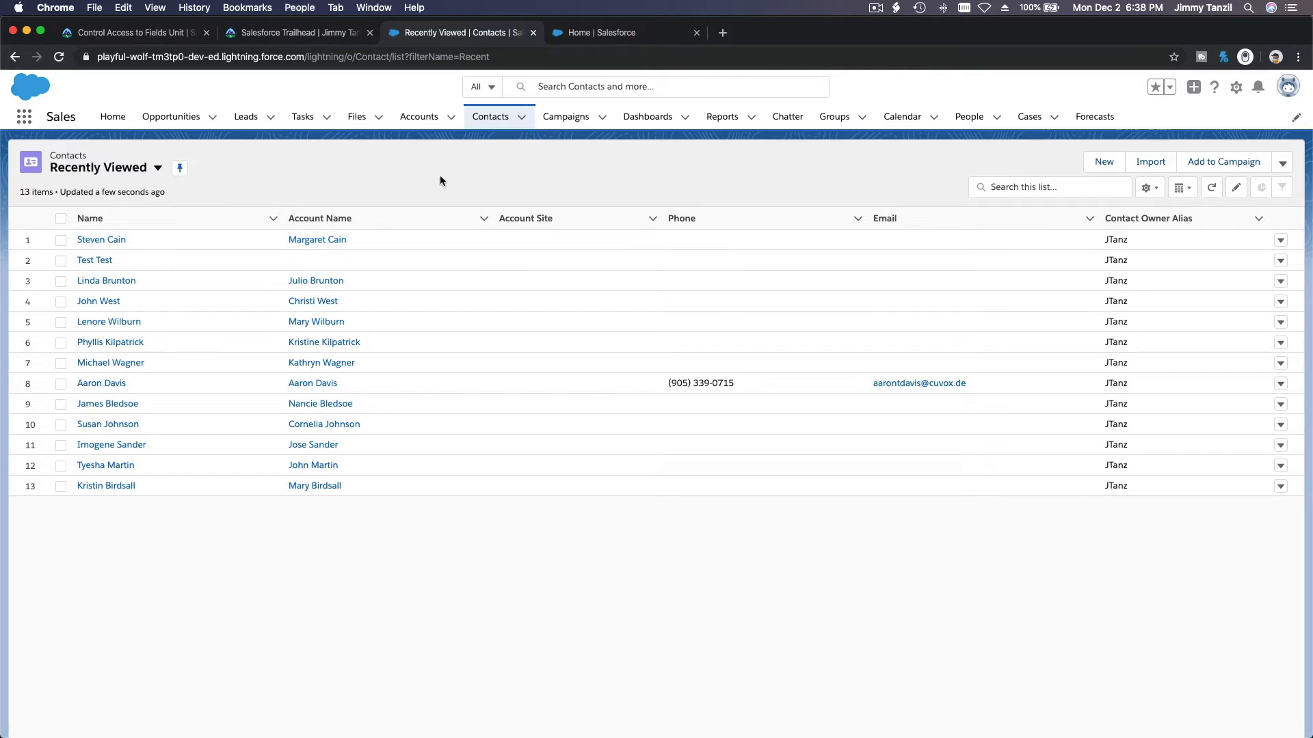
pyautogui.click(165, 121)
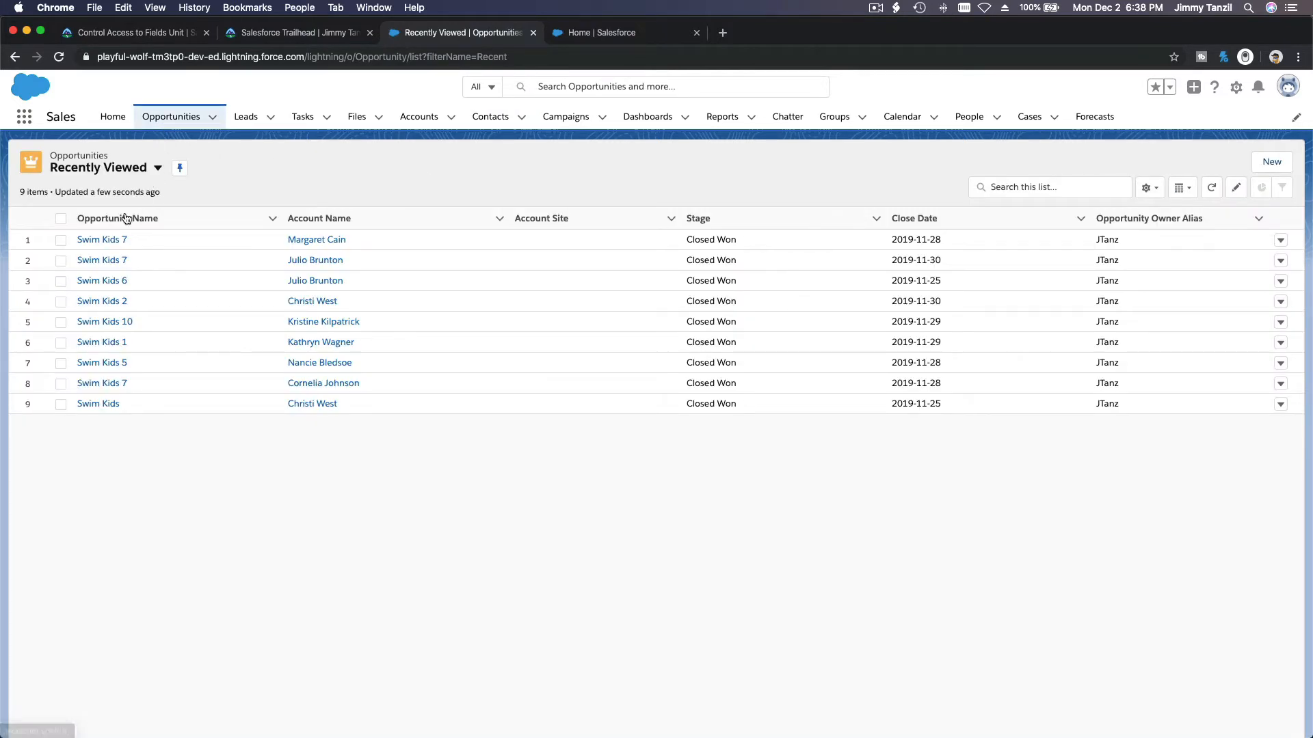
pyautogui.click(107, 240)
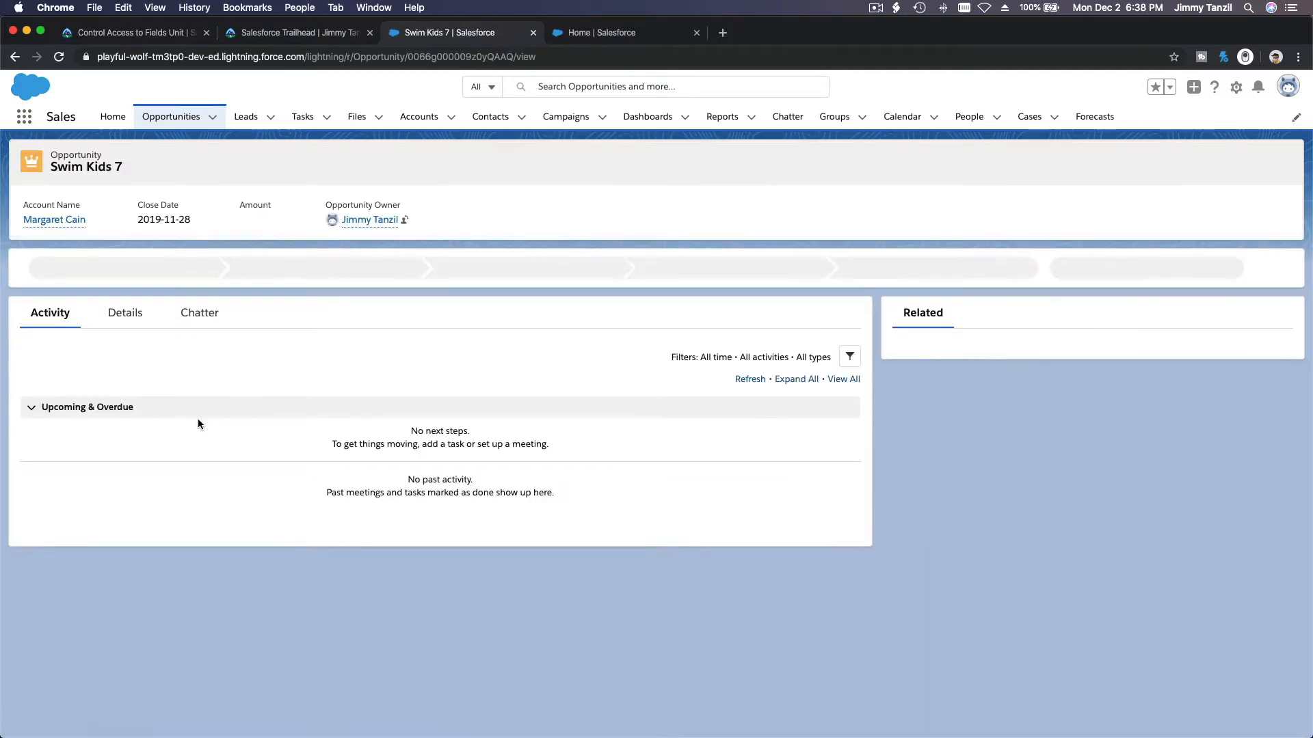
pyautogui.click(137, 322)
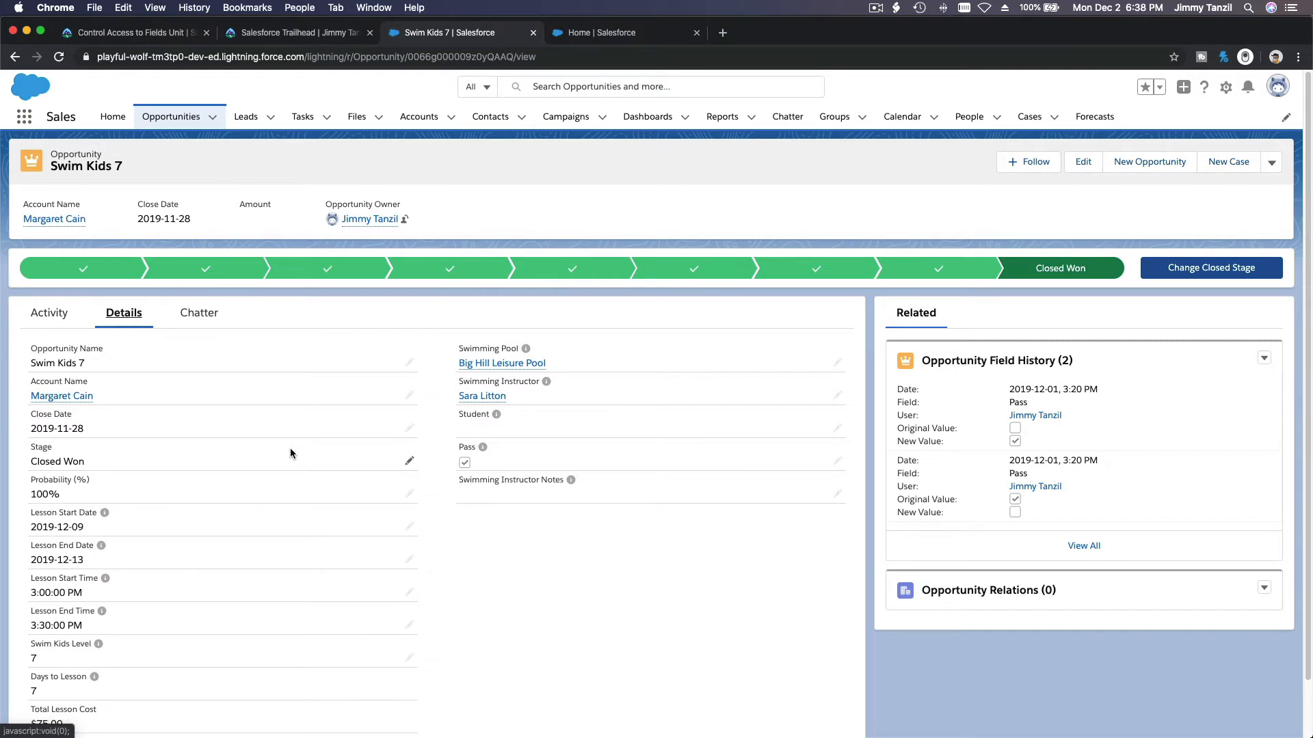
pyautogui.scroll(-2, 291, 453)
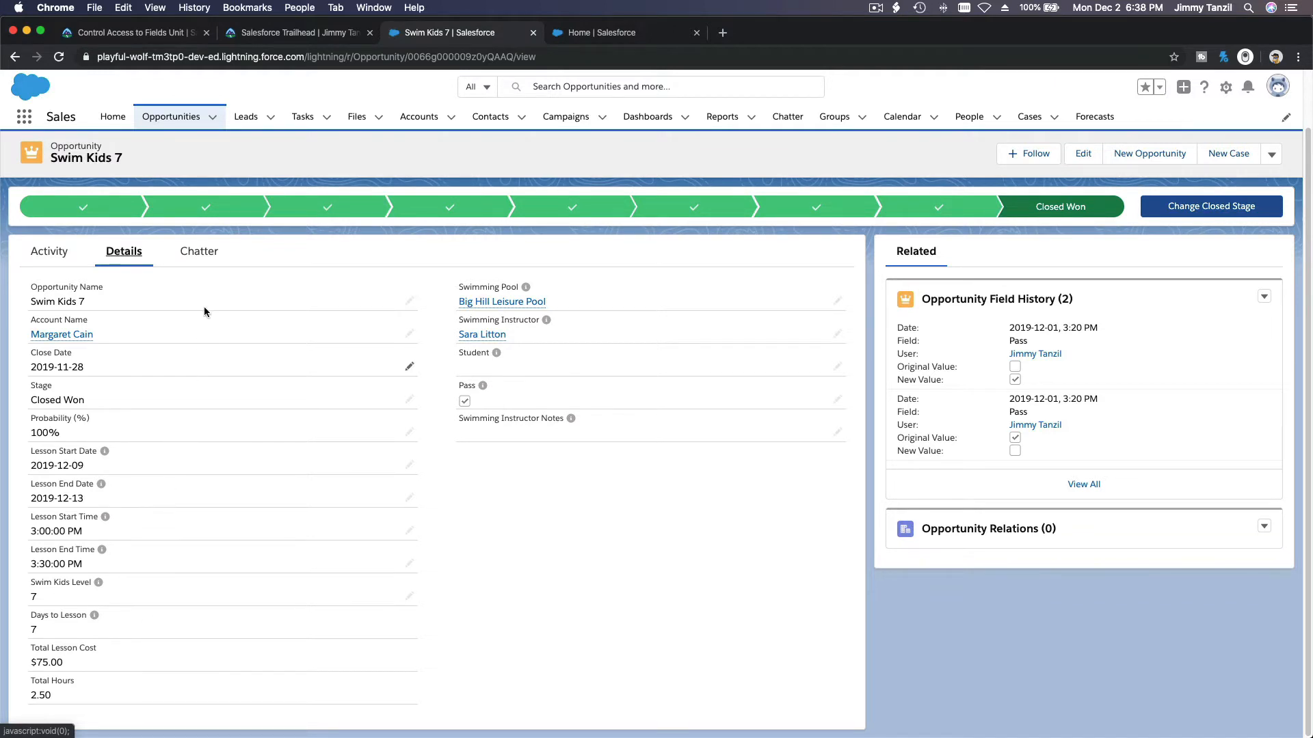
pyautogui.doubleClick(490, 434)
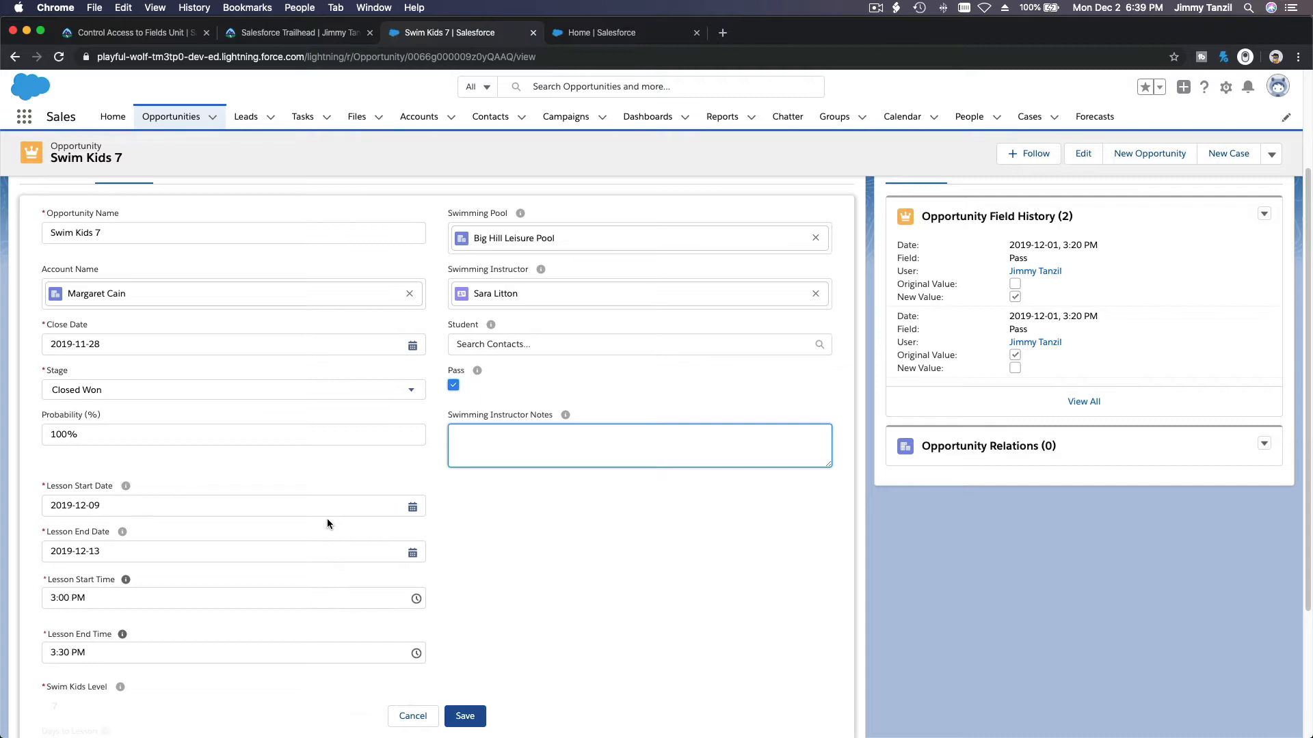
pyautogui.click(417, 710)
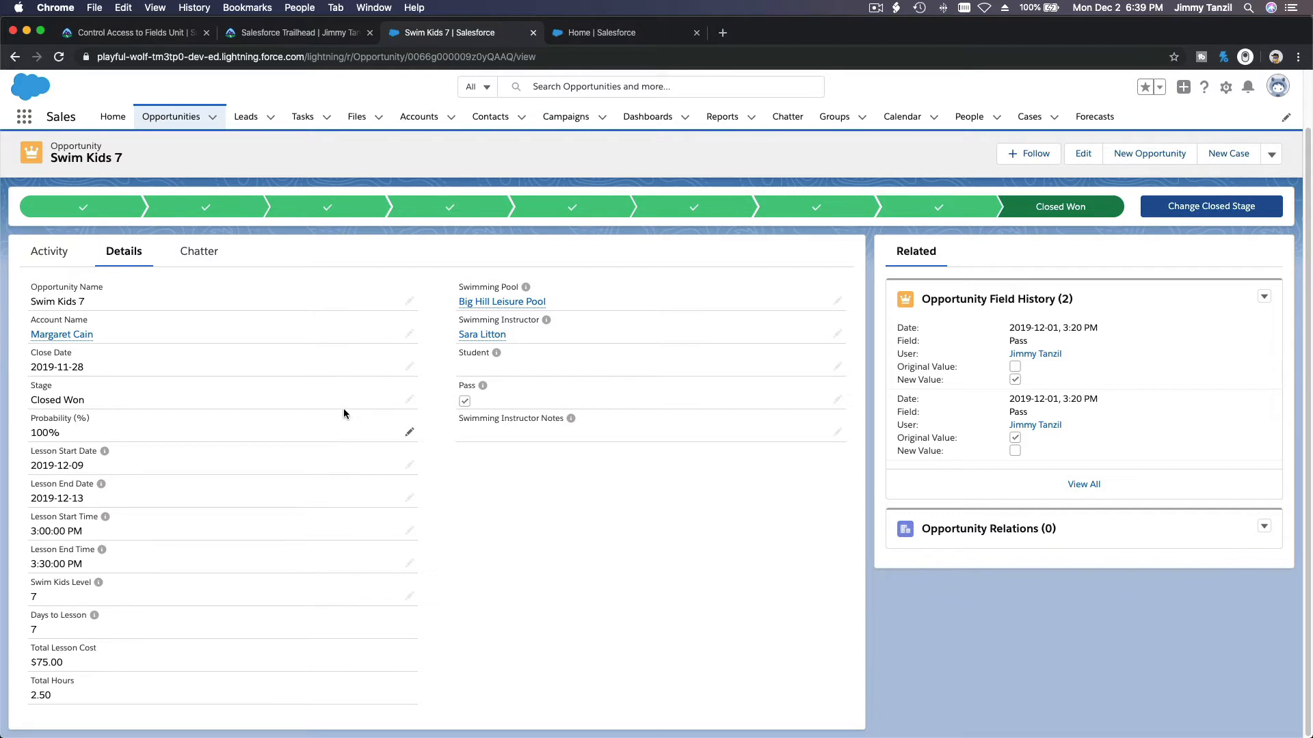
# Step: Extend the opportunity's name Swim Kids 7 with "for" and the account's last name
pyautogui.doubleClick(338, 289)
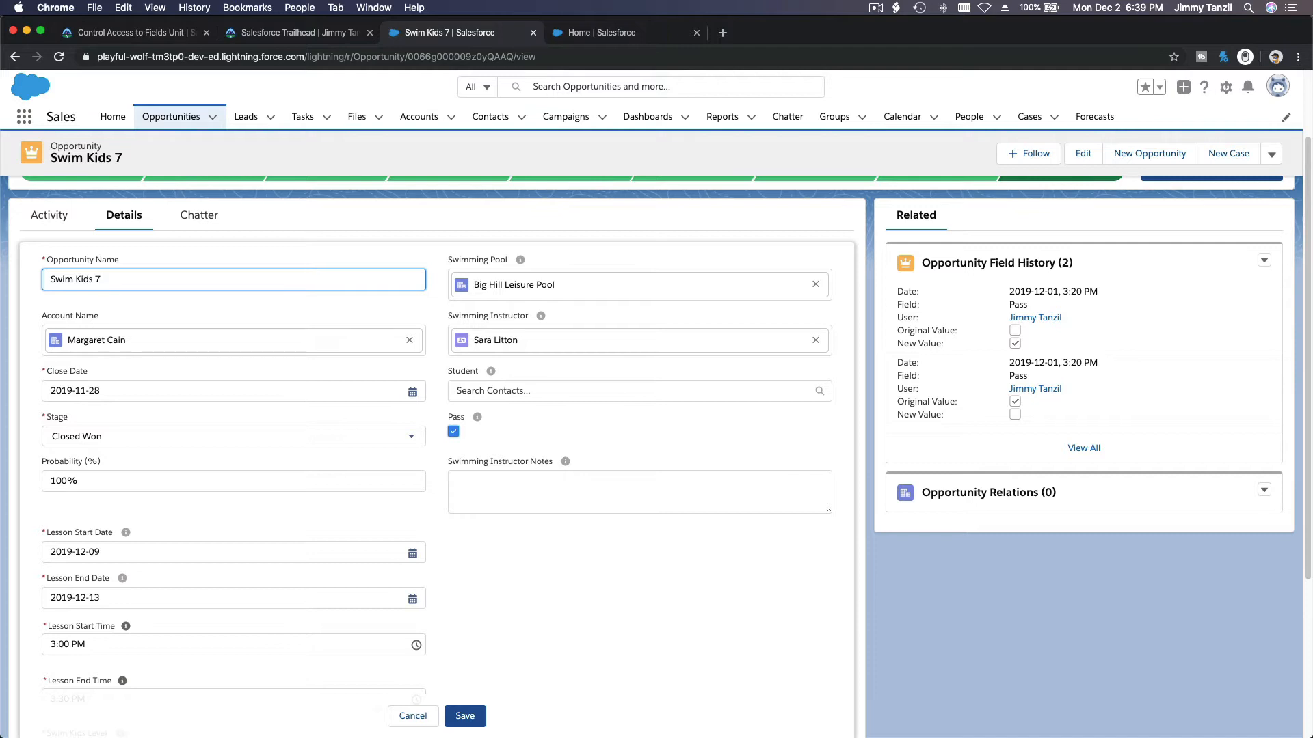
pyautogui.write('for')
pyautogui.write('Cain')
# Step: Set the opportunity's Swim Kids Level to 1 and save the record
pyautogui.scroll(-2, 339, 359)
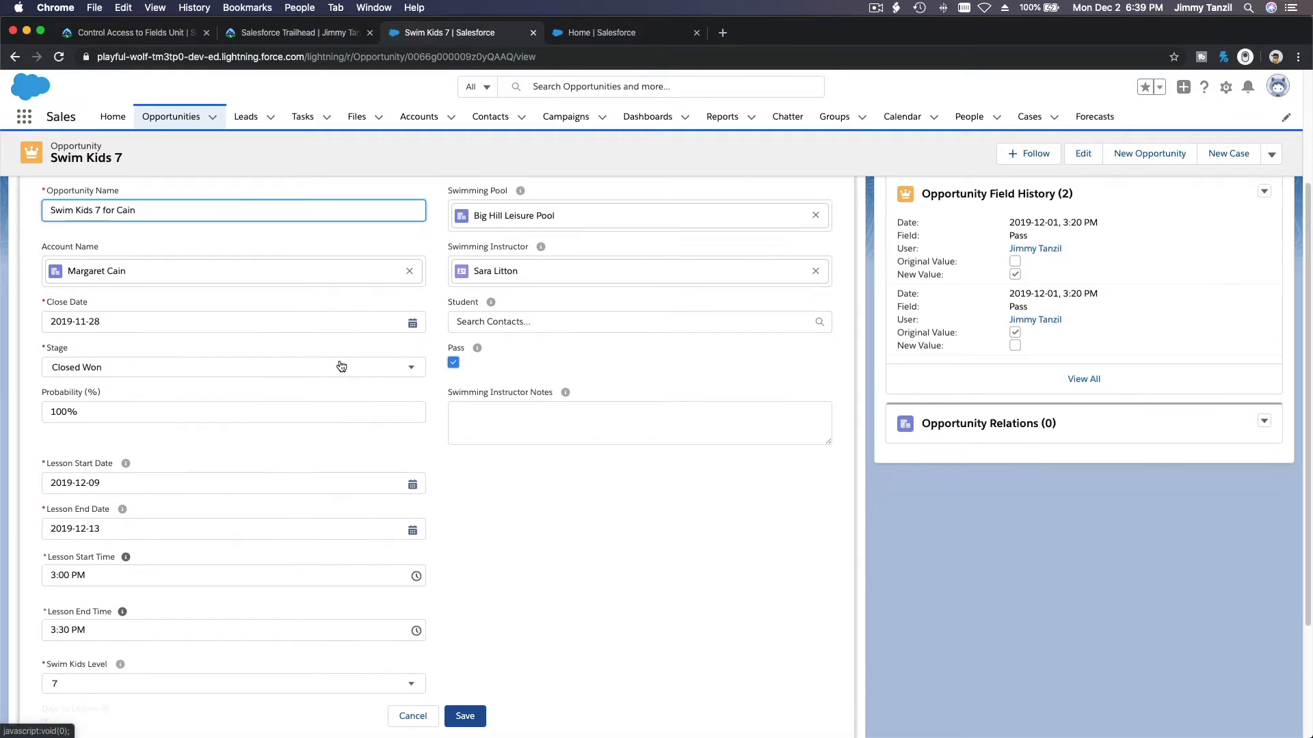
pyautogui.scroll(-3, 340, 362)
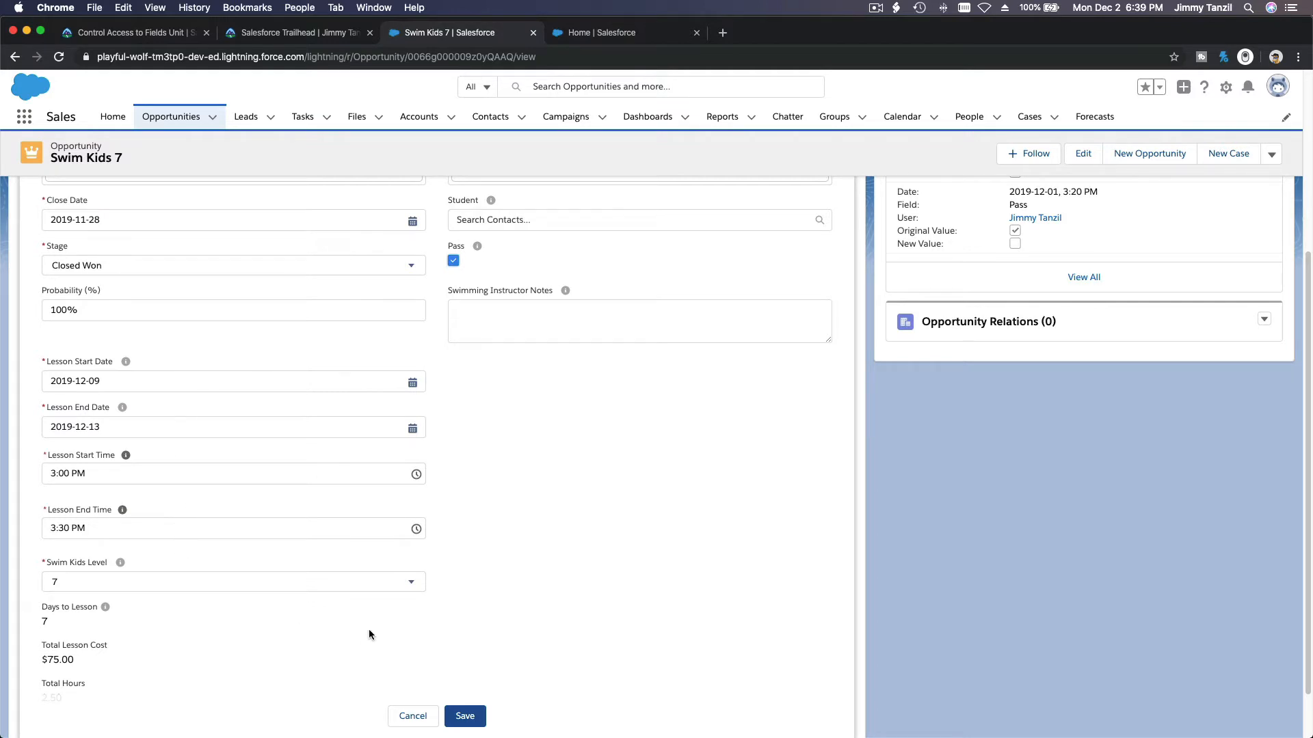
pyautogui.scroll(1, 466, 607)
pyautogui.scroll(-2, 467, 607)
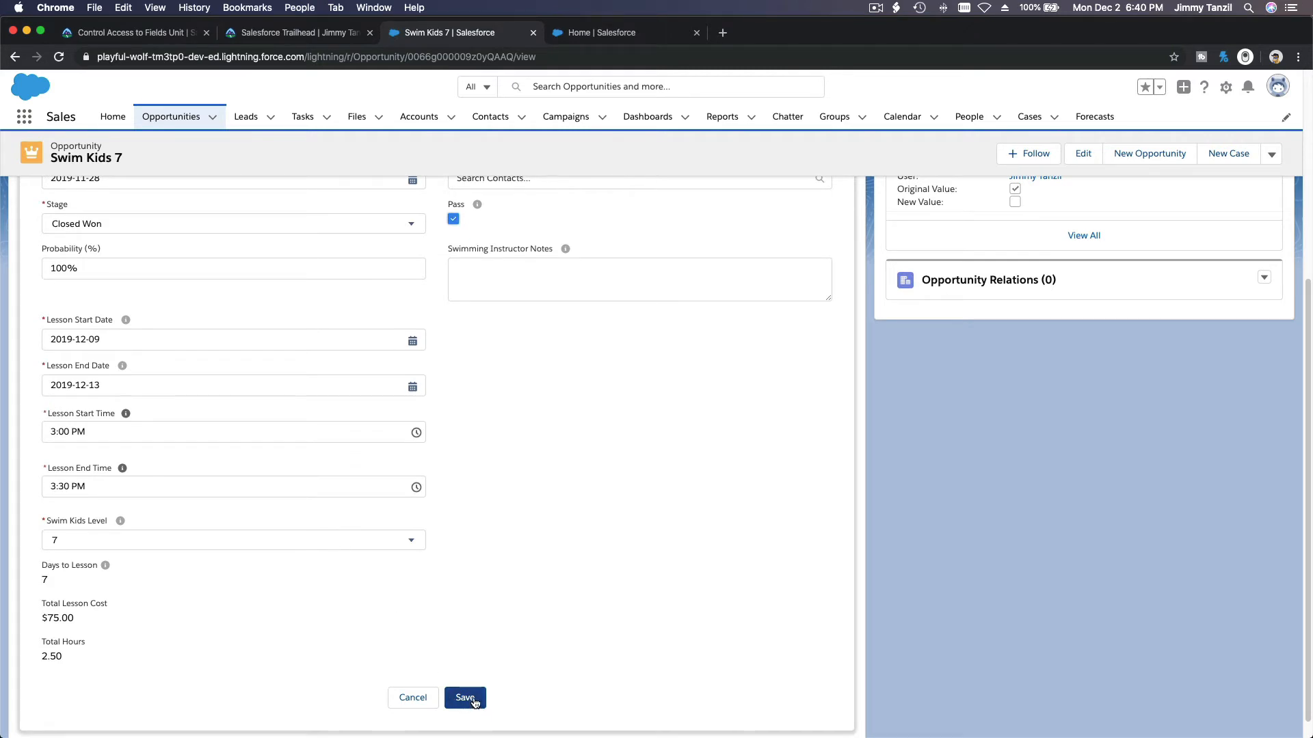
pyautogui.click(296, 547)
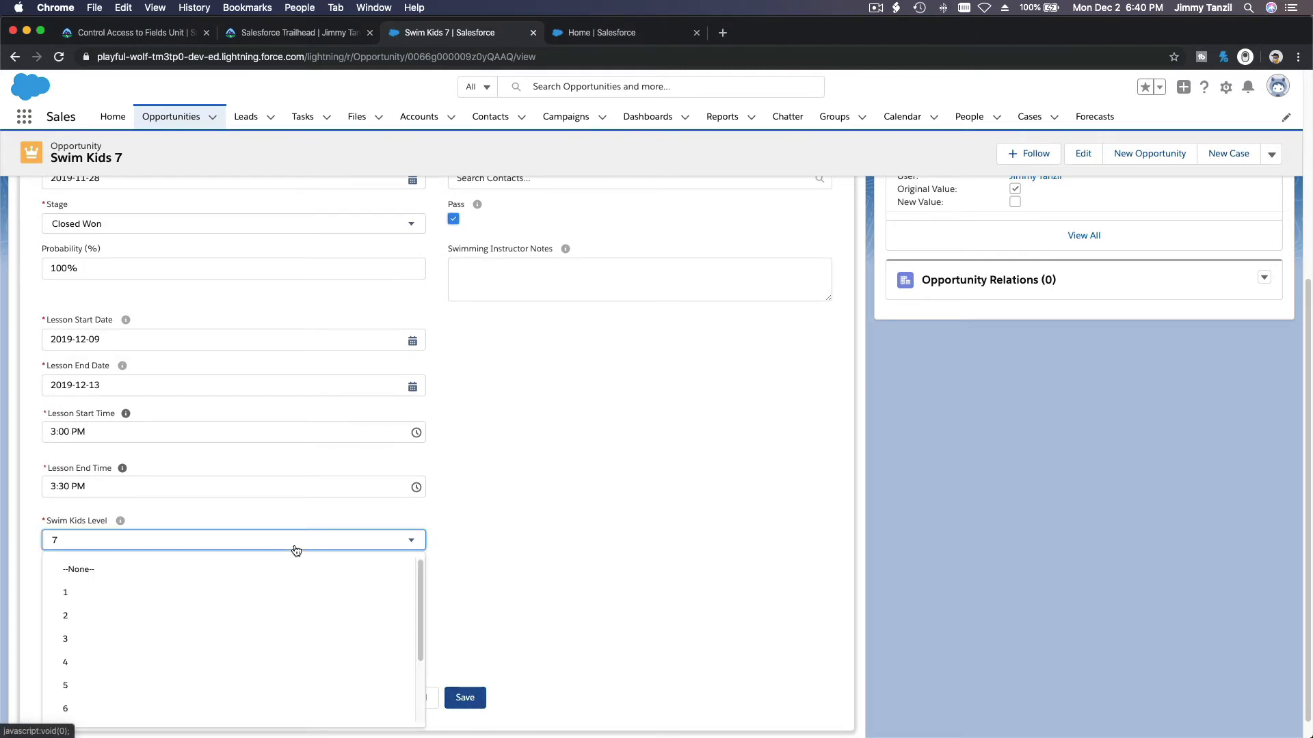
pyautogui.click(295, 594)
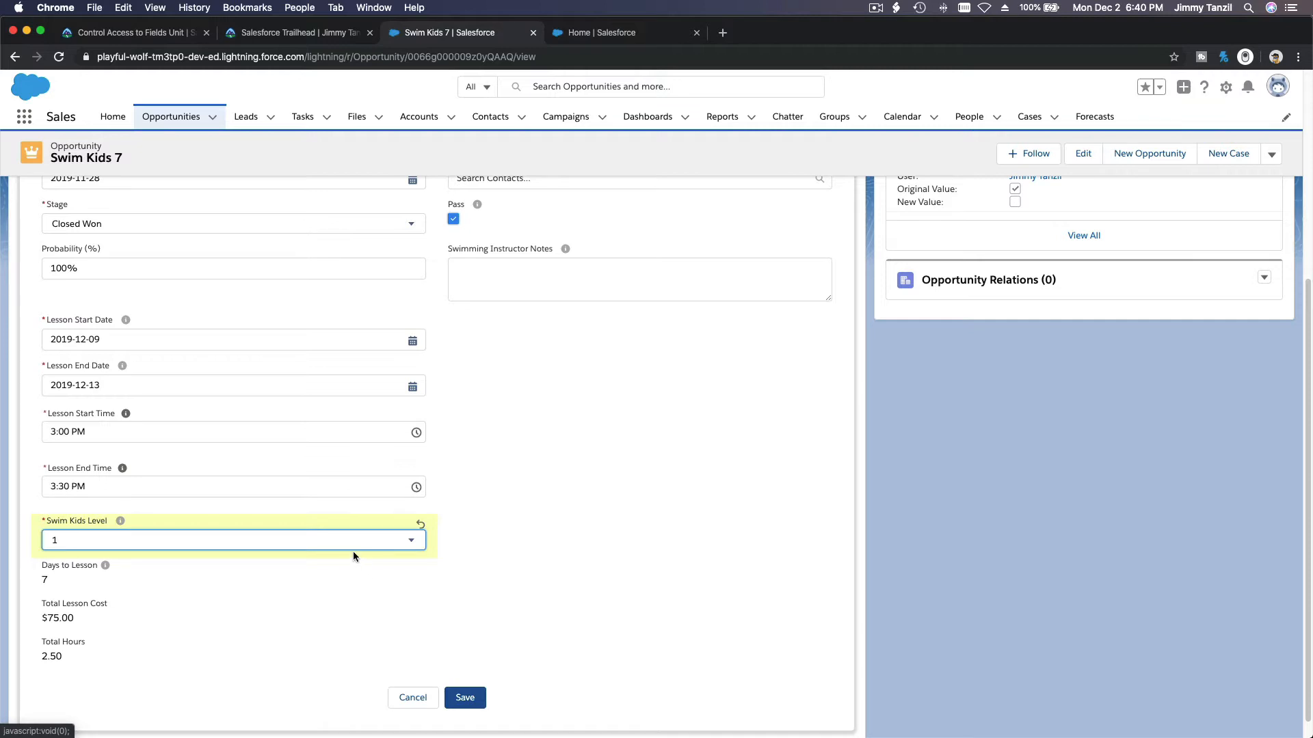
pyautogui.click(541, 606)
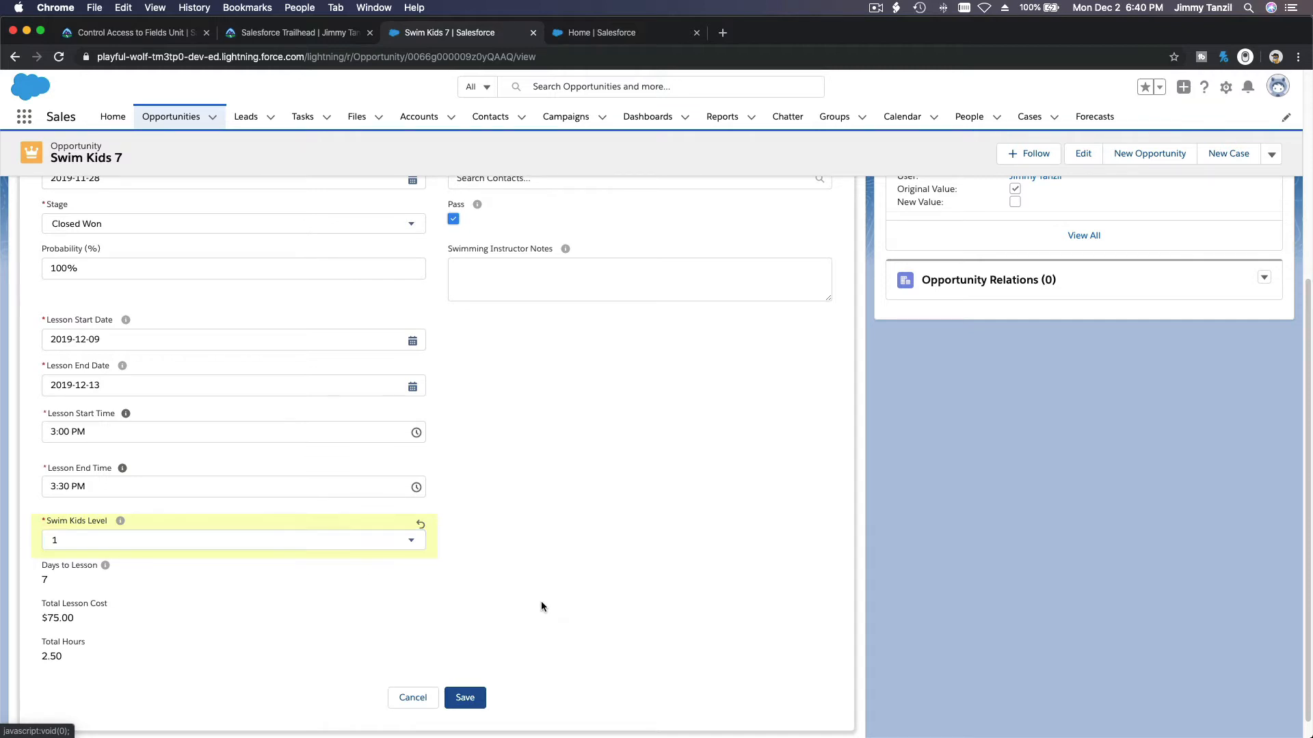
pyautogui.click(467, 699)
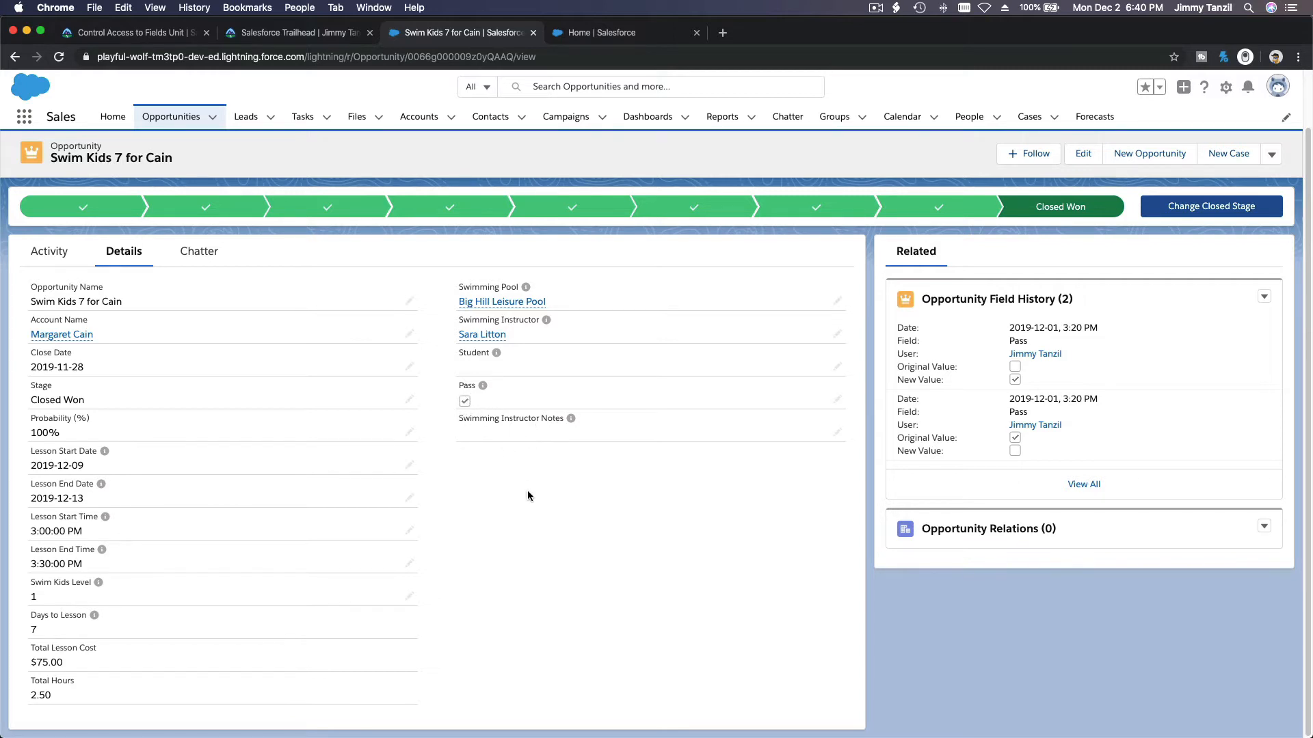
# Step: Switch back to Setup and search for "Profile" to open the Profiles page
pyautogui.click(590, 38)
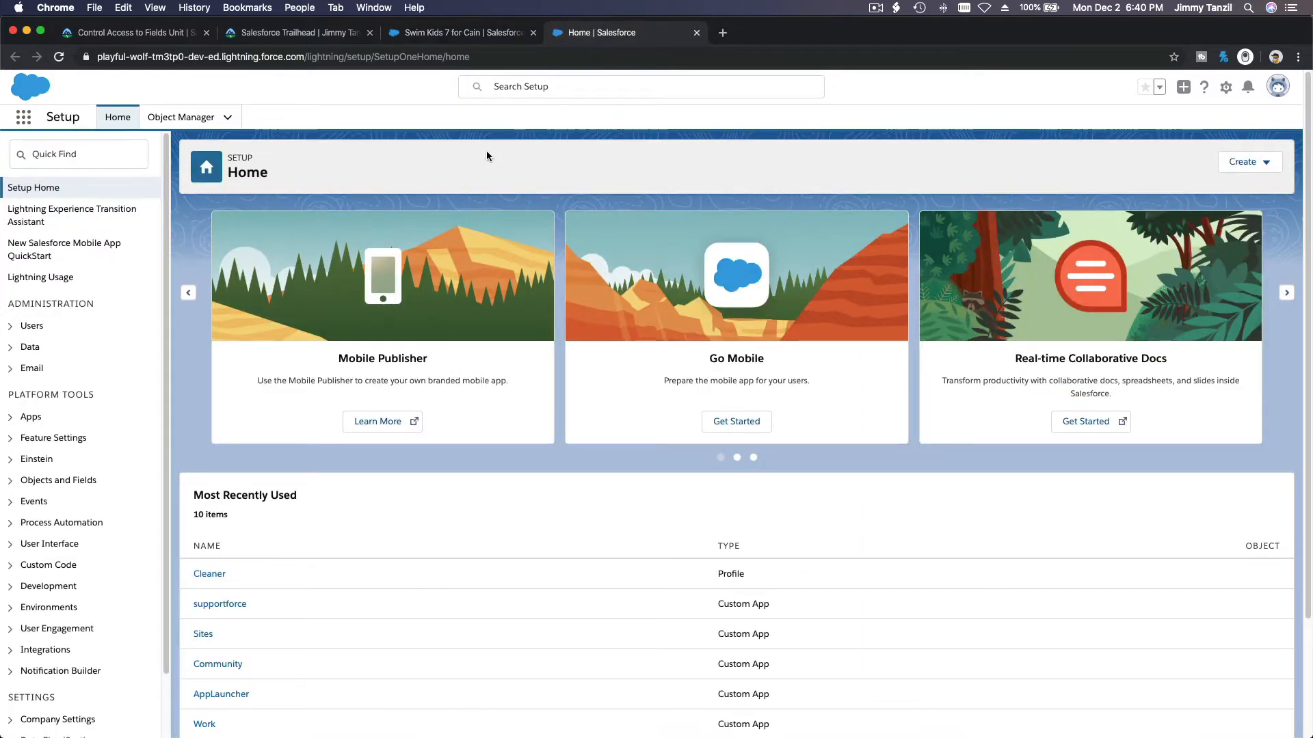
pyautogui.click(172, 122)
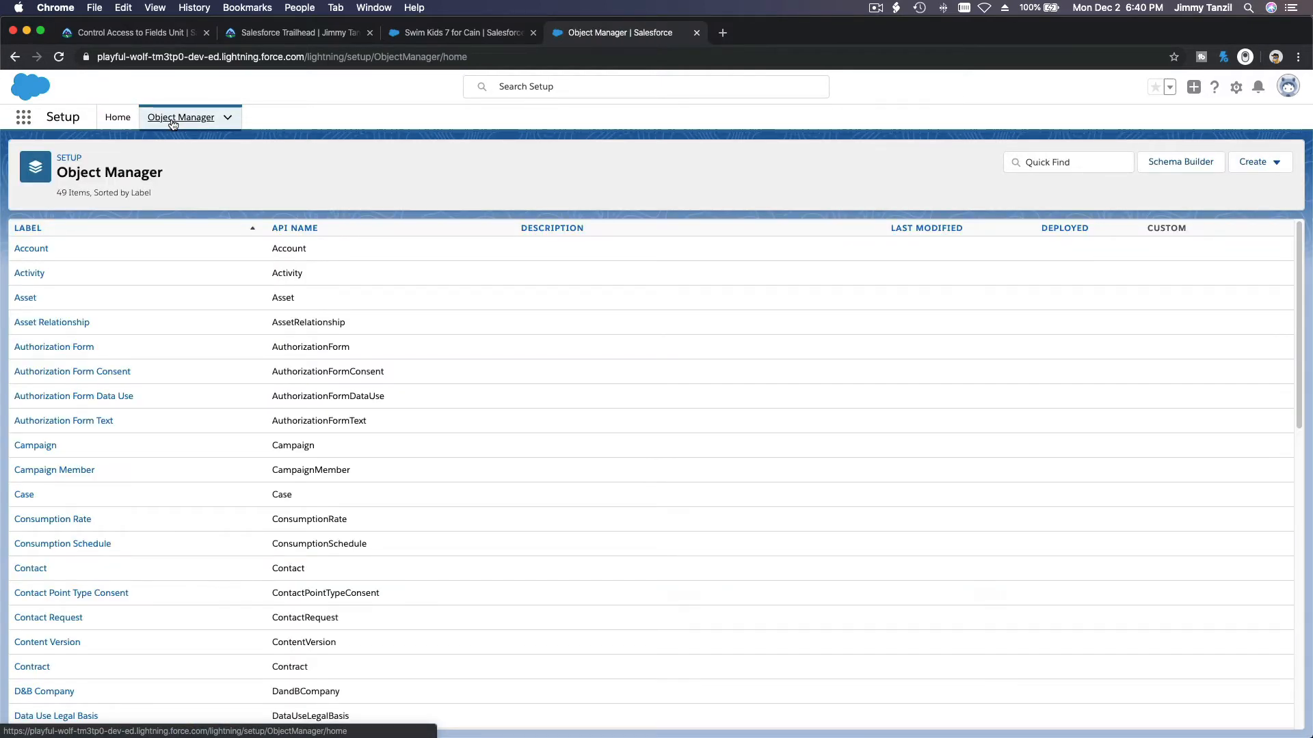
pyautogui.click(118, 118)
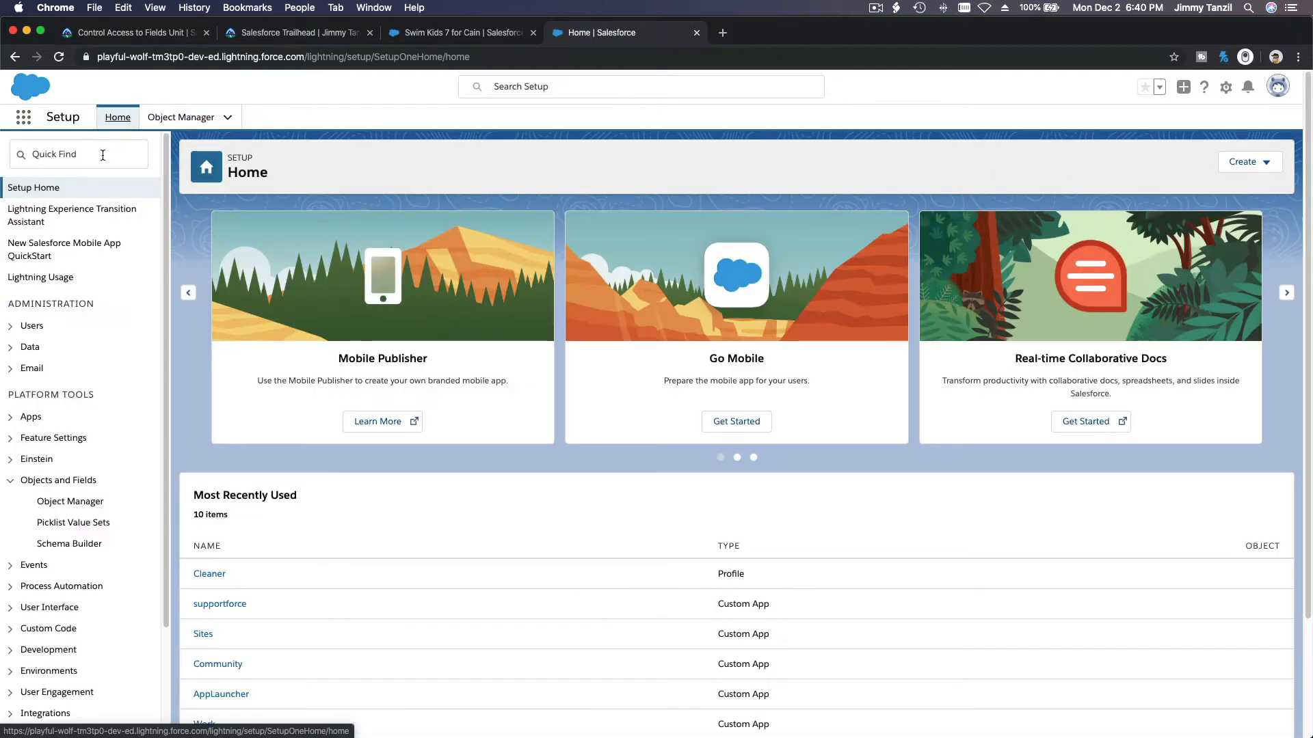
pyautogui.click(103, 155)
pyautogui.write('Pr')
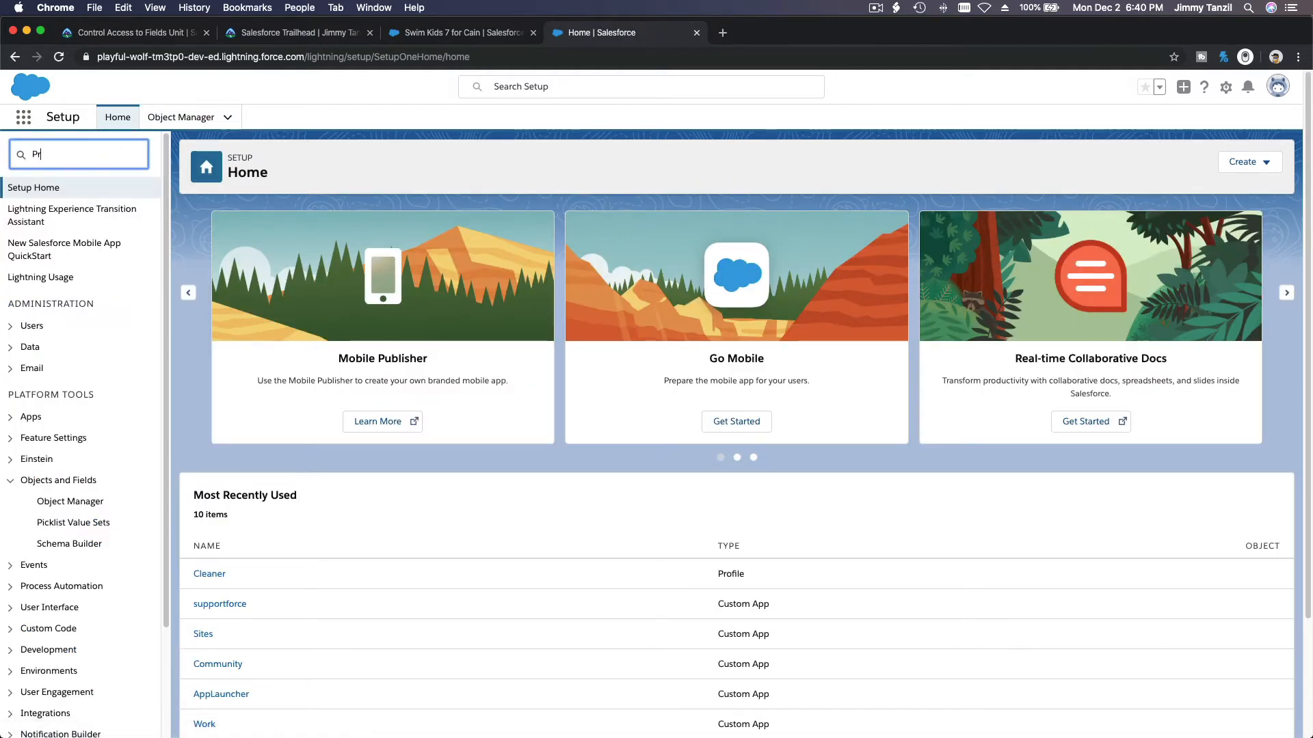
pyautogui.write('ofile')
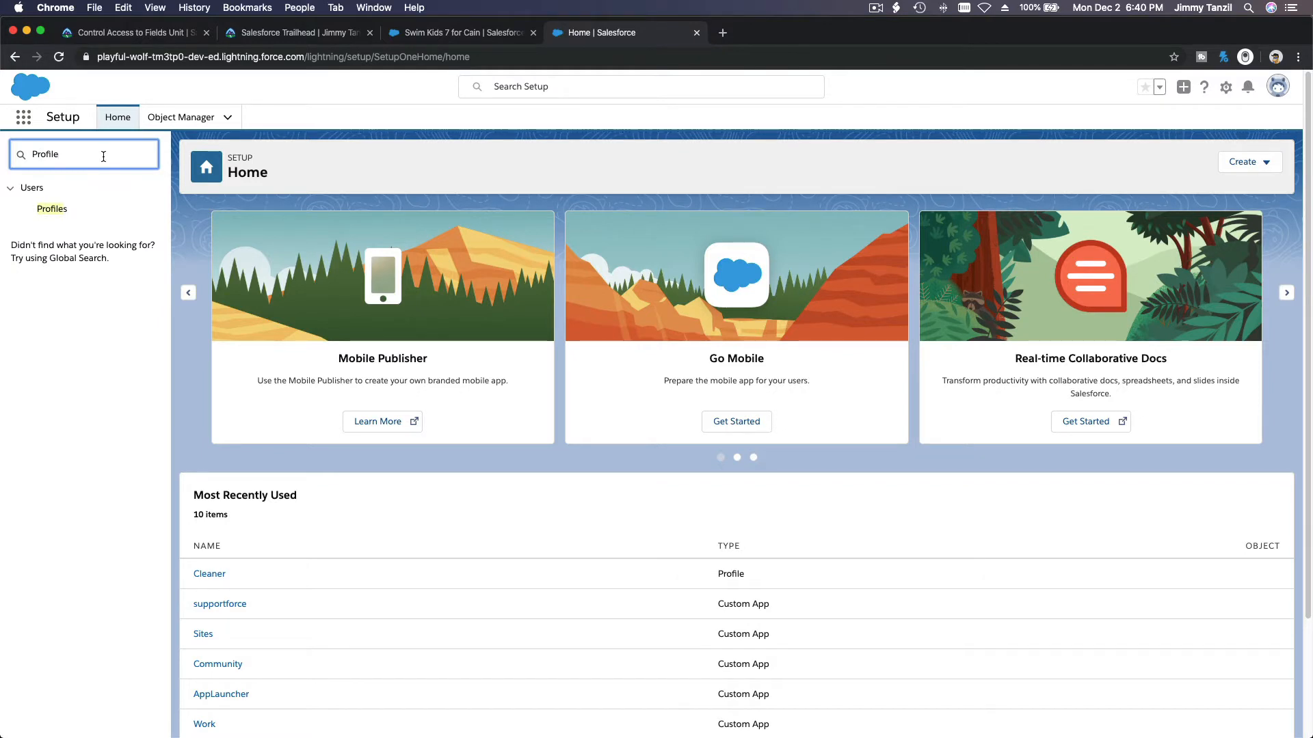
pyautogui.click(56, 214)
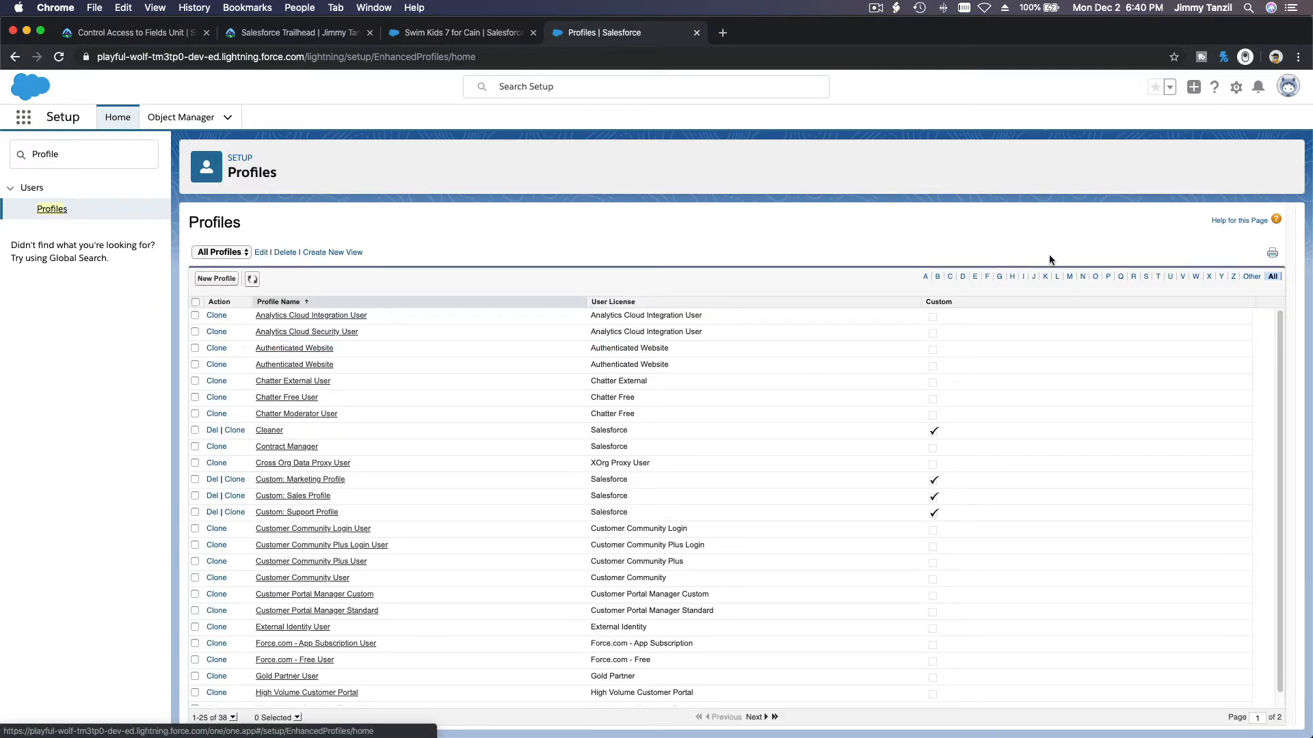
# Step: Filter the profiles by the letter S and open the Object Settings of the Swimming Instructor profile
pyautogui.click(1147, 278)
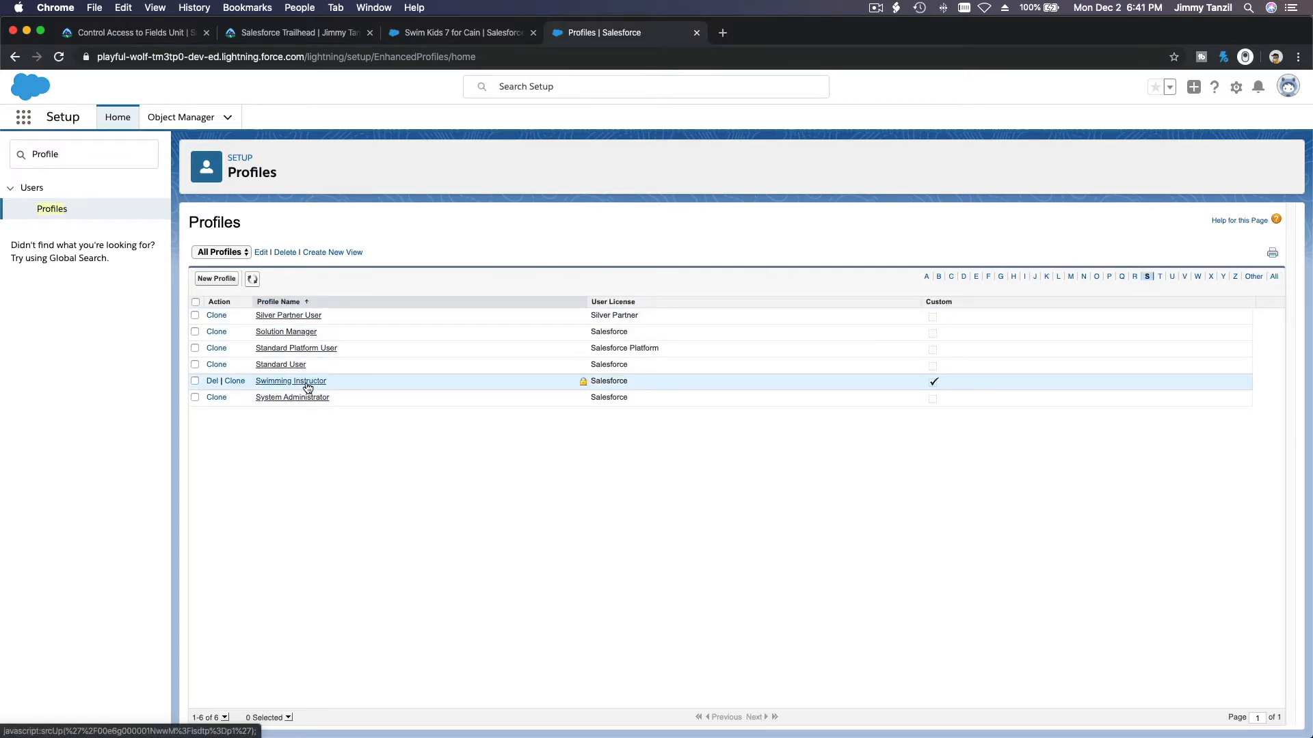
pyautogui.click(291, 381)
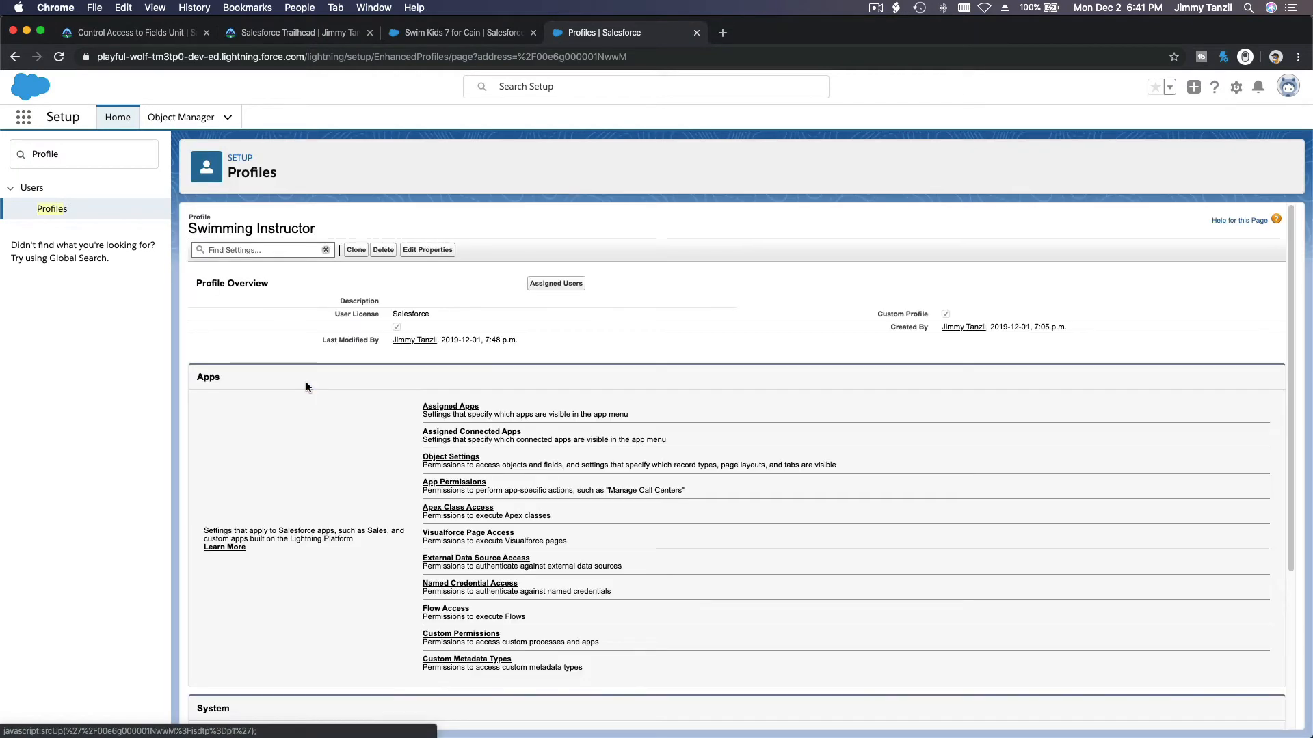
pyautogui.scroll(-1, 308, 387)
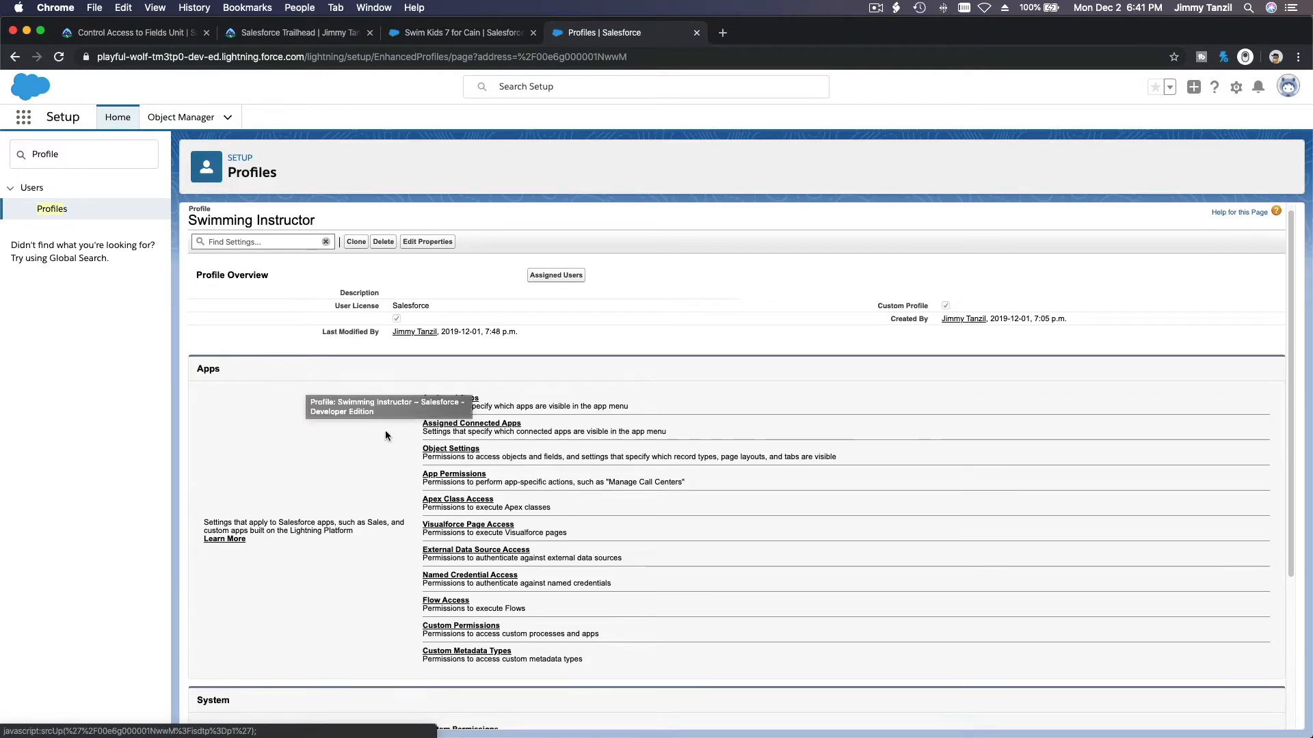
pyautogui.click(448, 450)
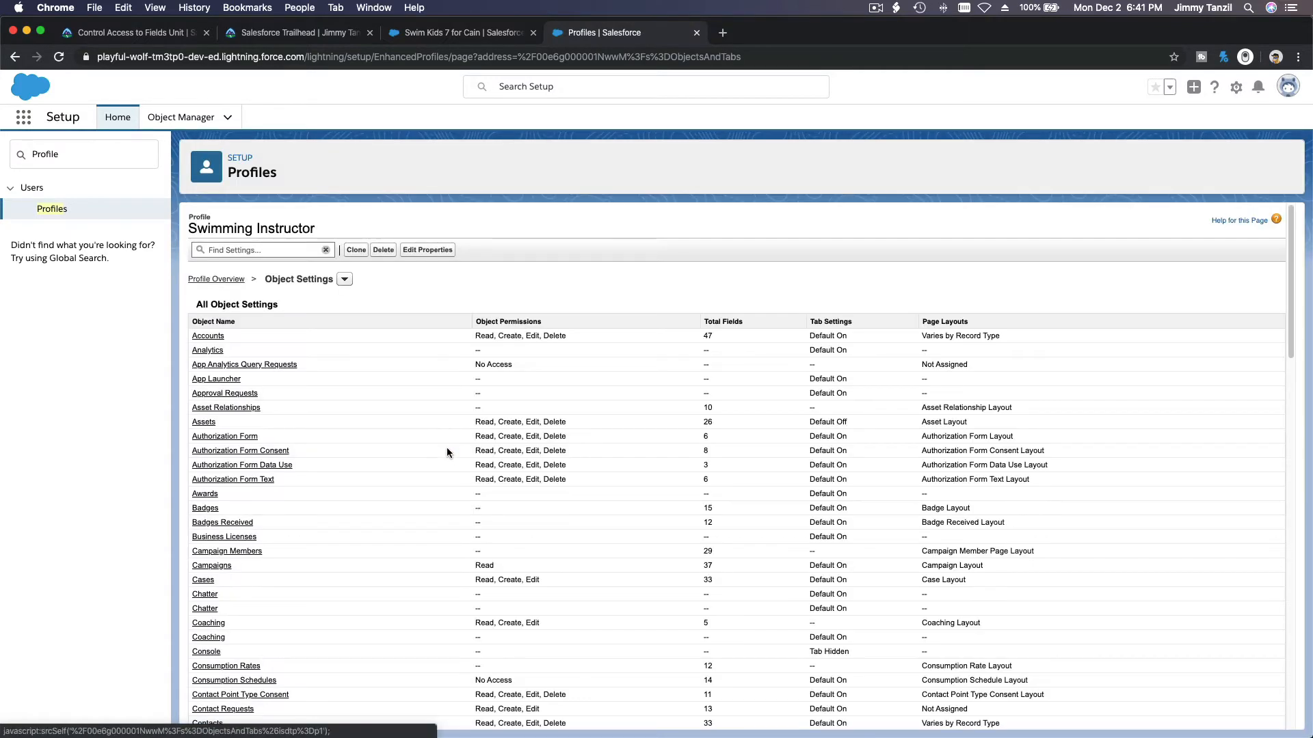
# Step: Open the Opportunities object settings of the Swimming Instructor profile for editing
pyautogui.scroll(-15, 448, 451)
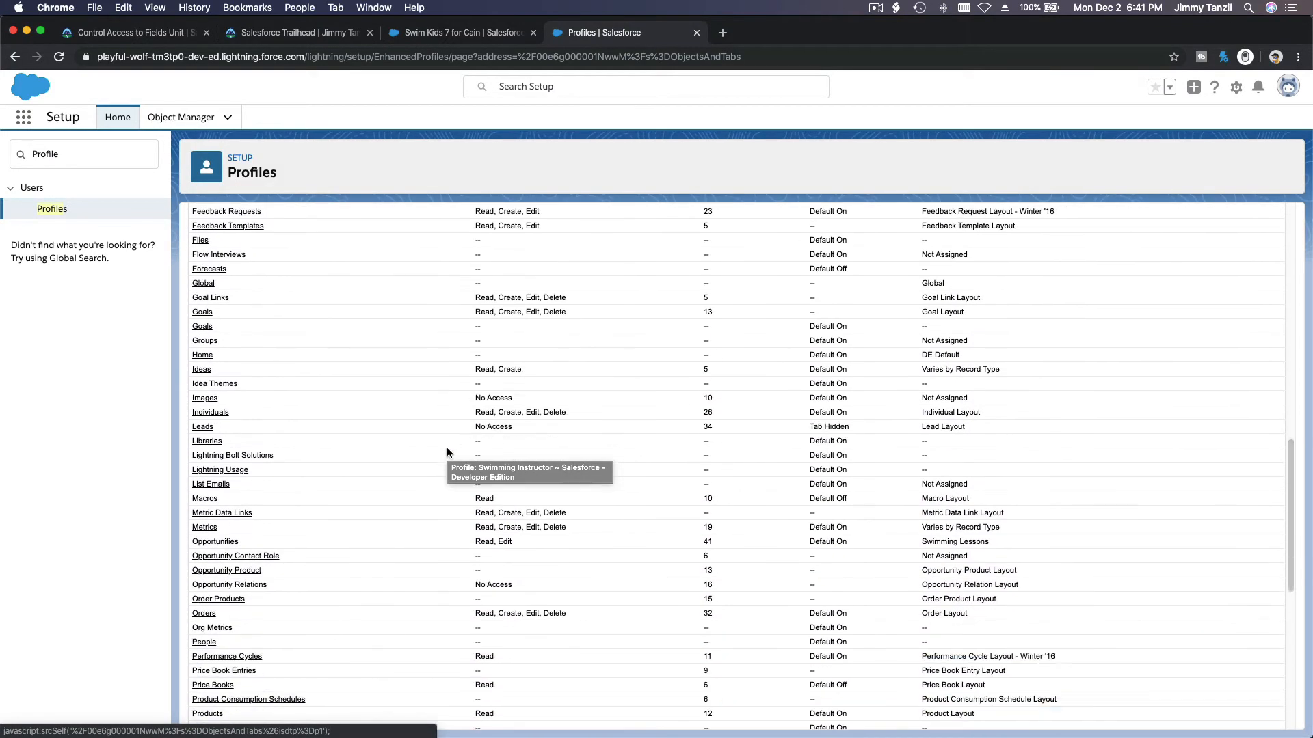
pyautogui.scroll(-10, 448, 452)
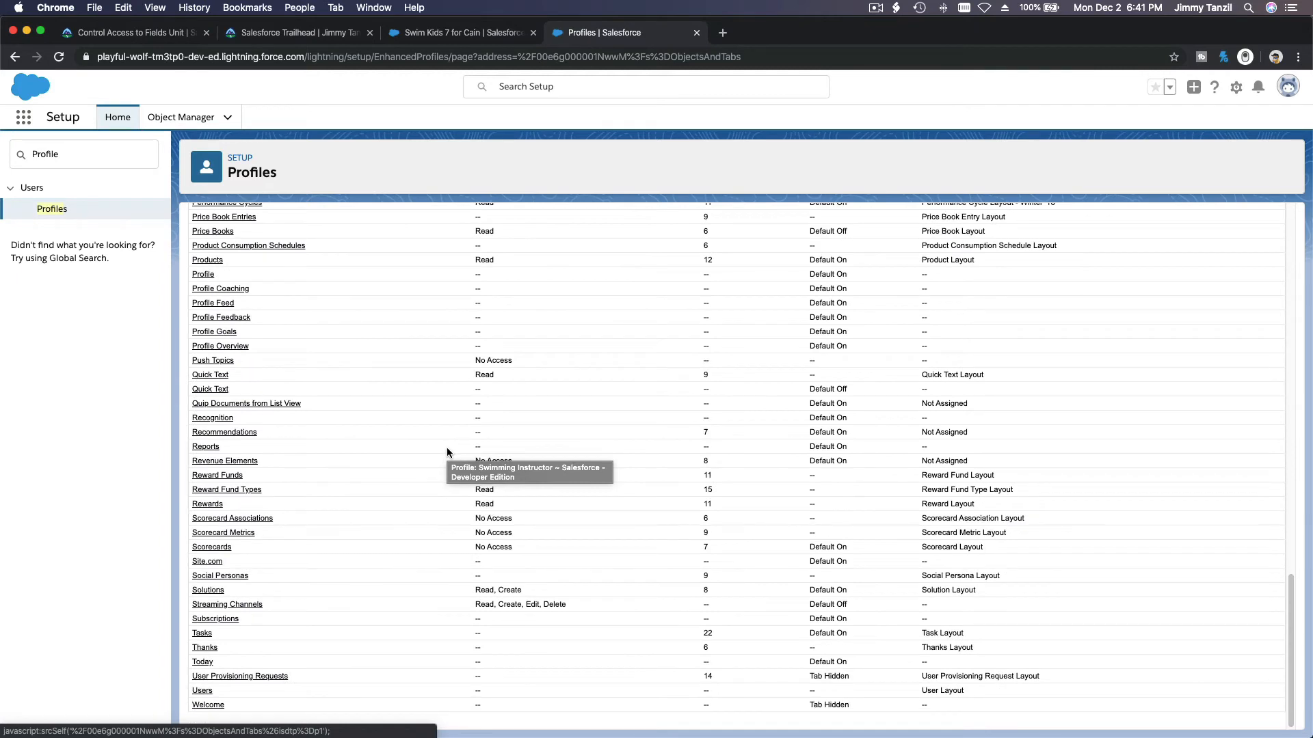
pyautogui.scroll(4, 401, 394)
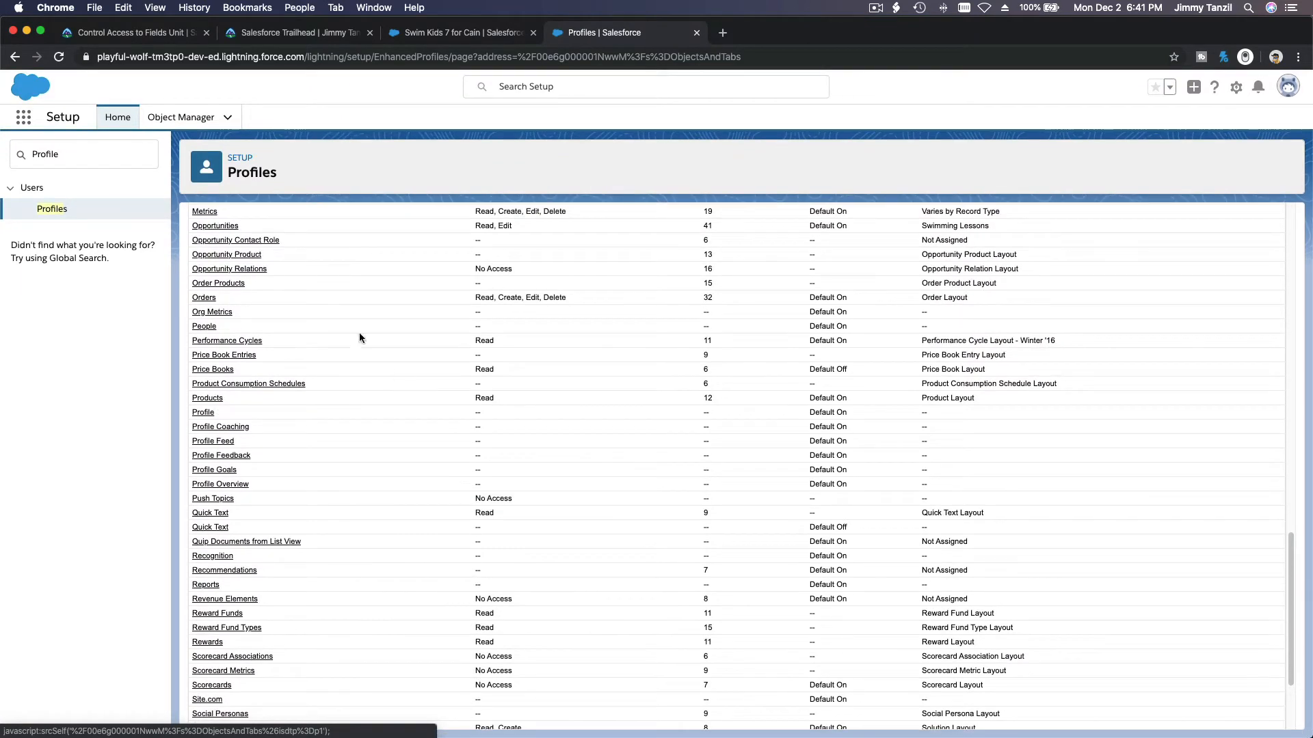
pyautogui.click(225, 227)
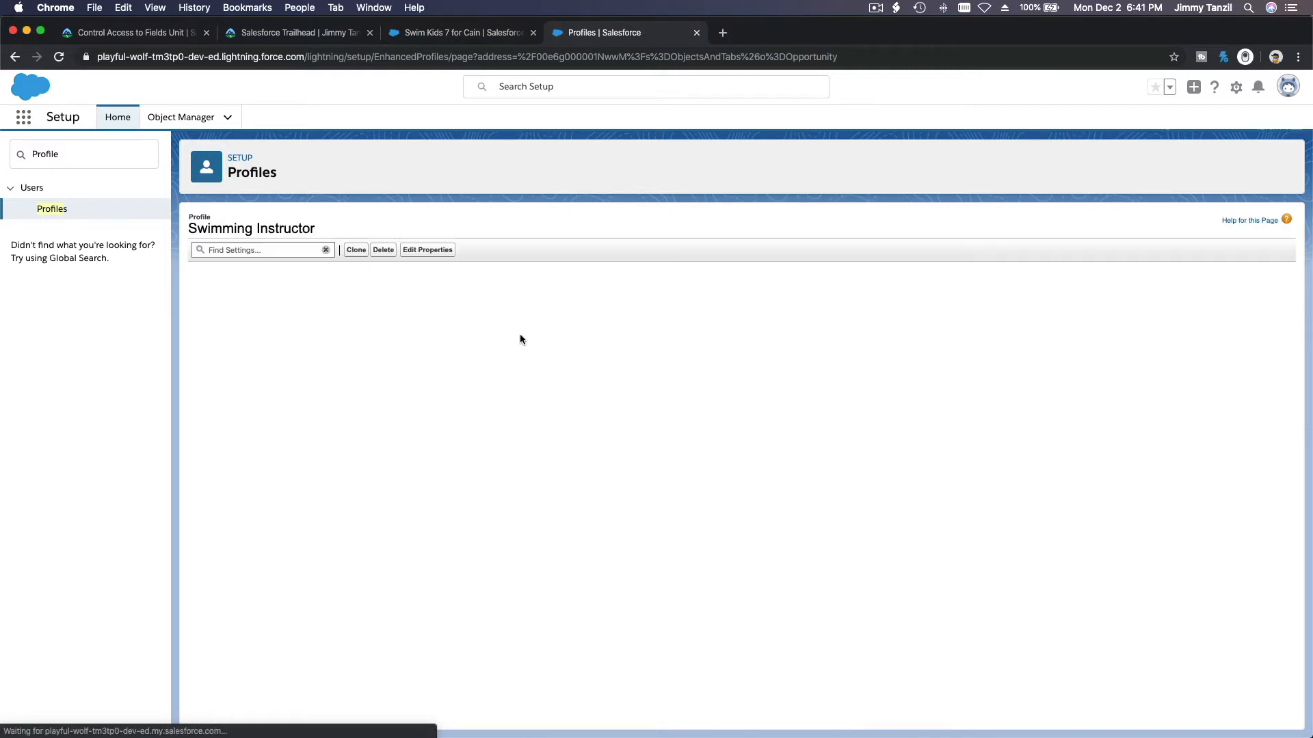
pyautogui.scroll(-2, 520, 339)
pyautogui.scroll(1, 520, 334)
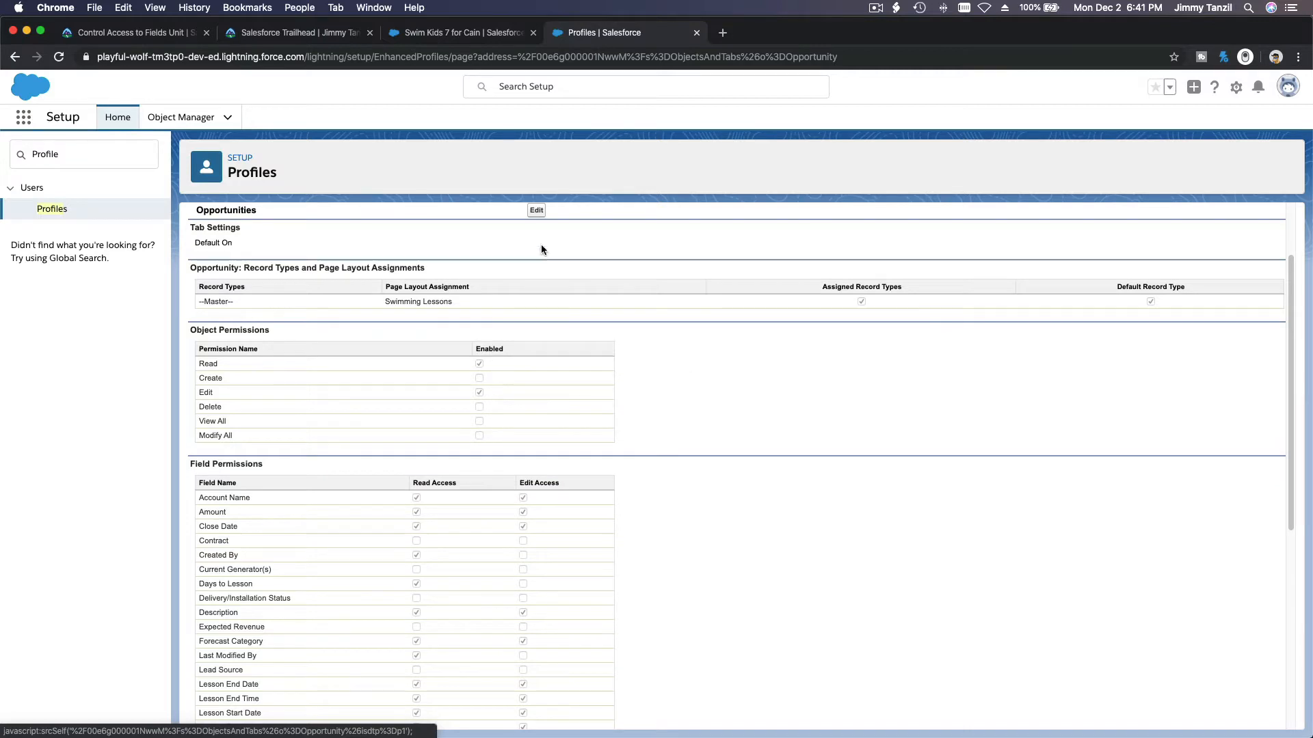
pyautogui.click(537, 211)
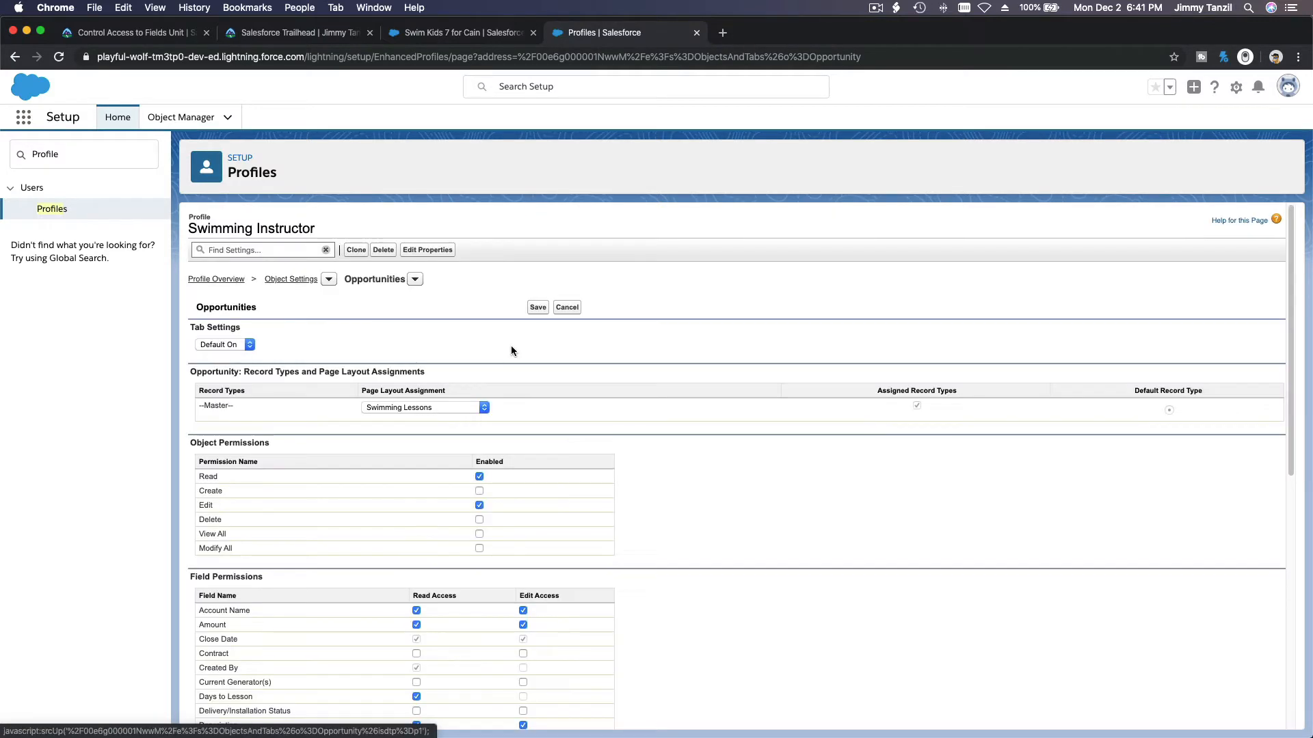
# Step: Remove Edit Access from Account Name, Amount, Description, the lesson start and end dates and times, Level Completion Status and Pass
pyautogui.scroll(-2, 511, 349)
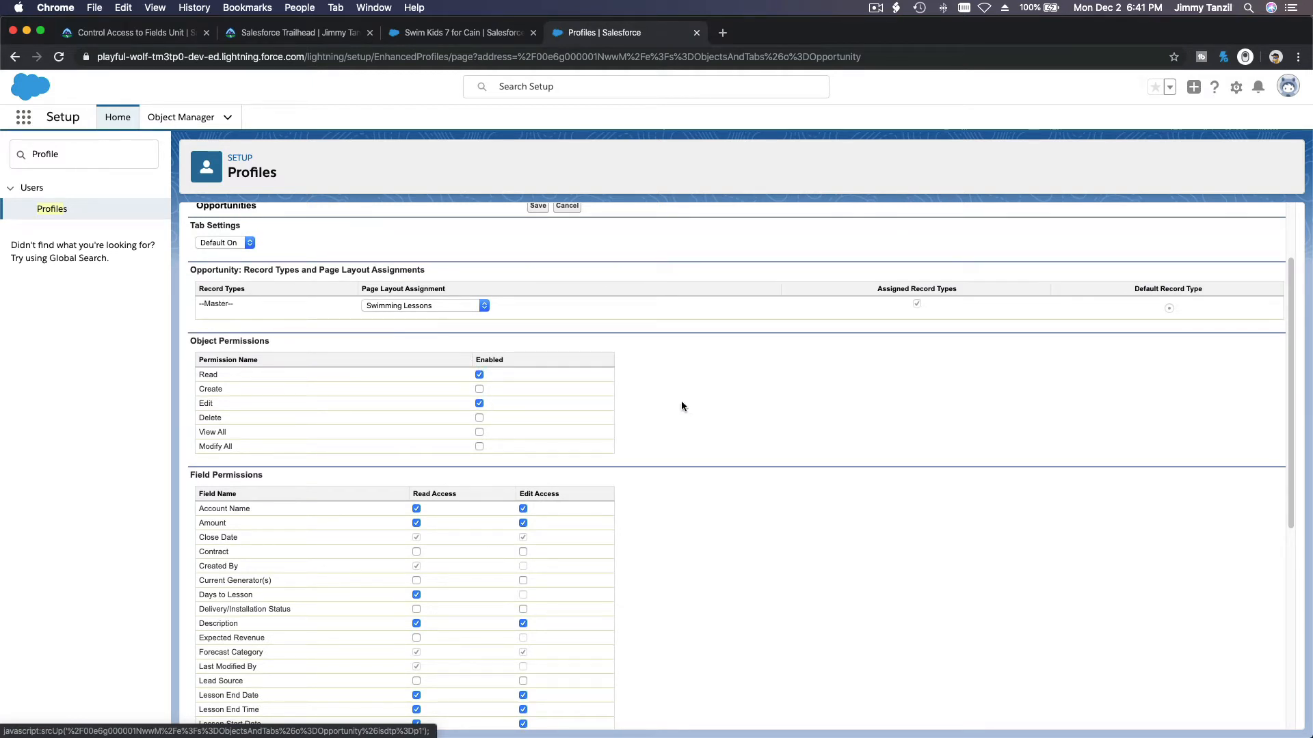
pyautogui.scroll(-5, 687, 404)
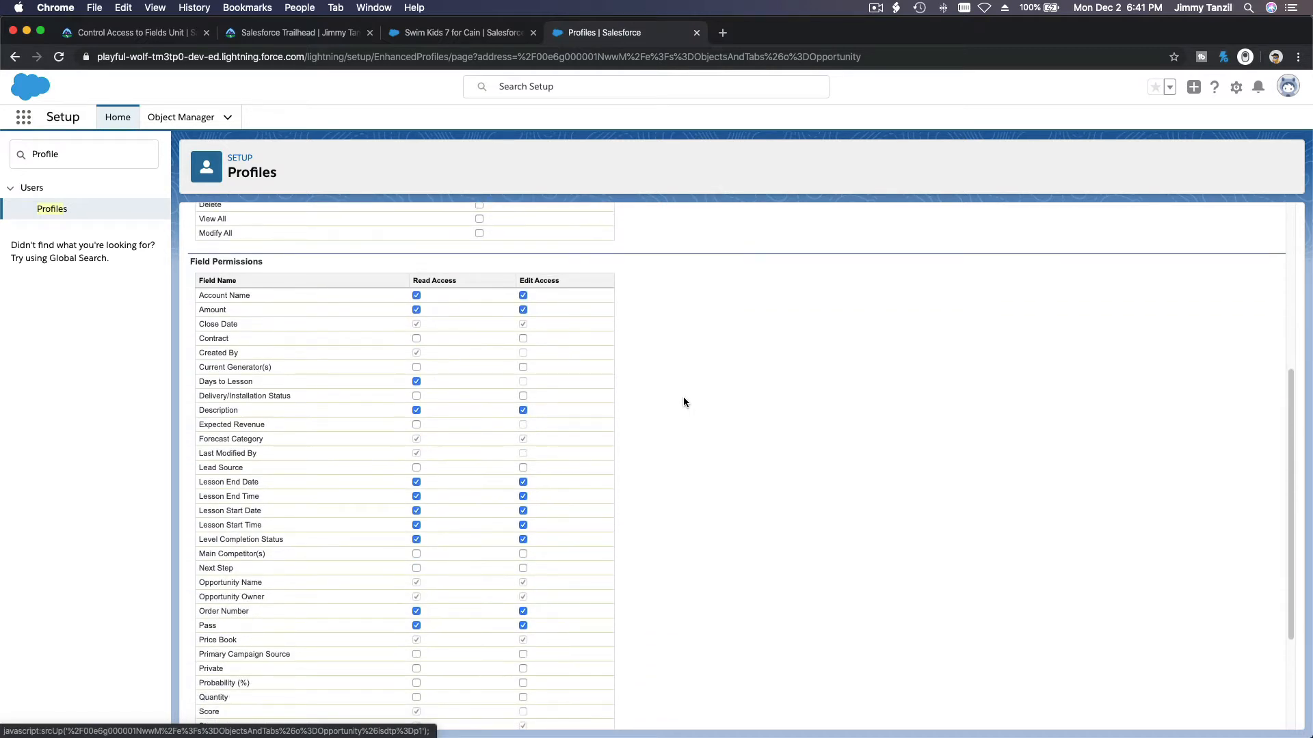
pyautogui.click(523, 311)
pyautogui.click(522, 410)
pyautogui.click(522, 483)
pyautogui.click(522, 497)
pyautogui.click(522, 512)
pyautogui.scroll(-3, 523, 538)
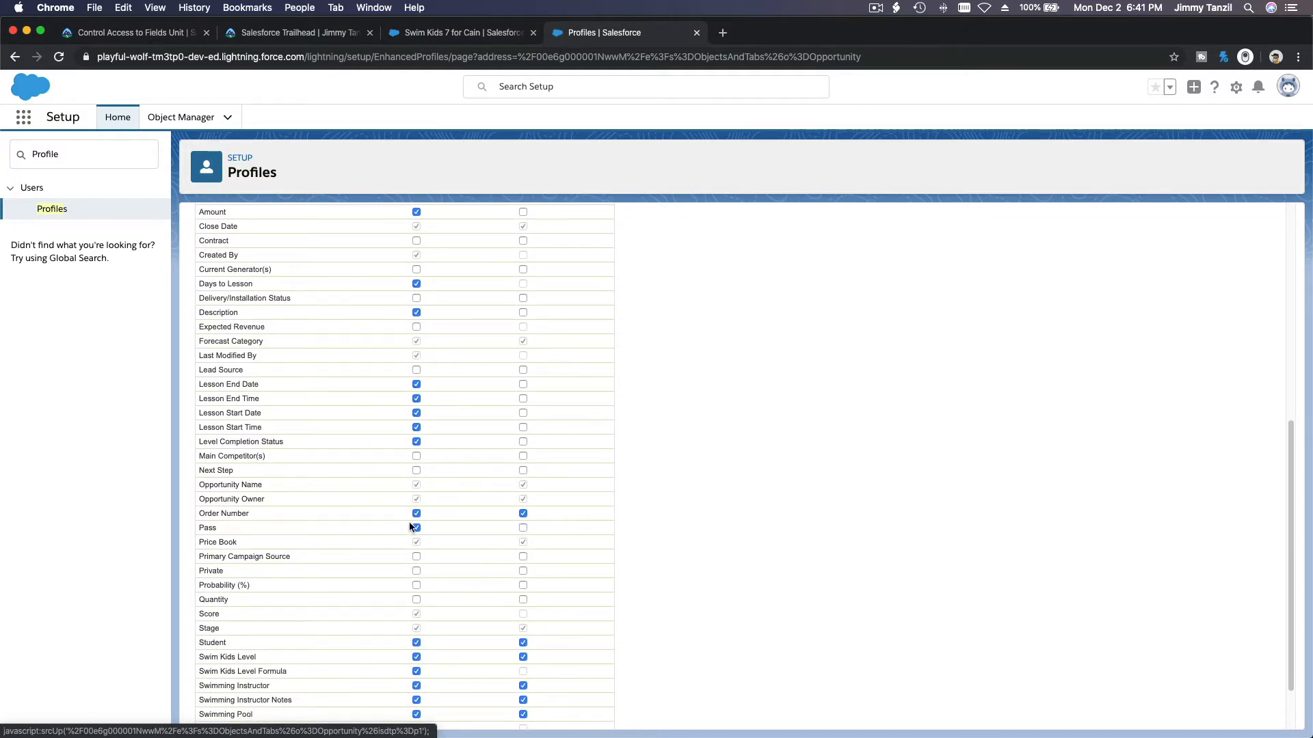
# Step: Grant Edit Access to Pass again and remove it from Order Number and all editable fields from Student through Type
pyautogui.click(523, 513)
pyautogui.doubleClick(212, 530)
pyautogui.scroll(-2, 294, 547)
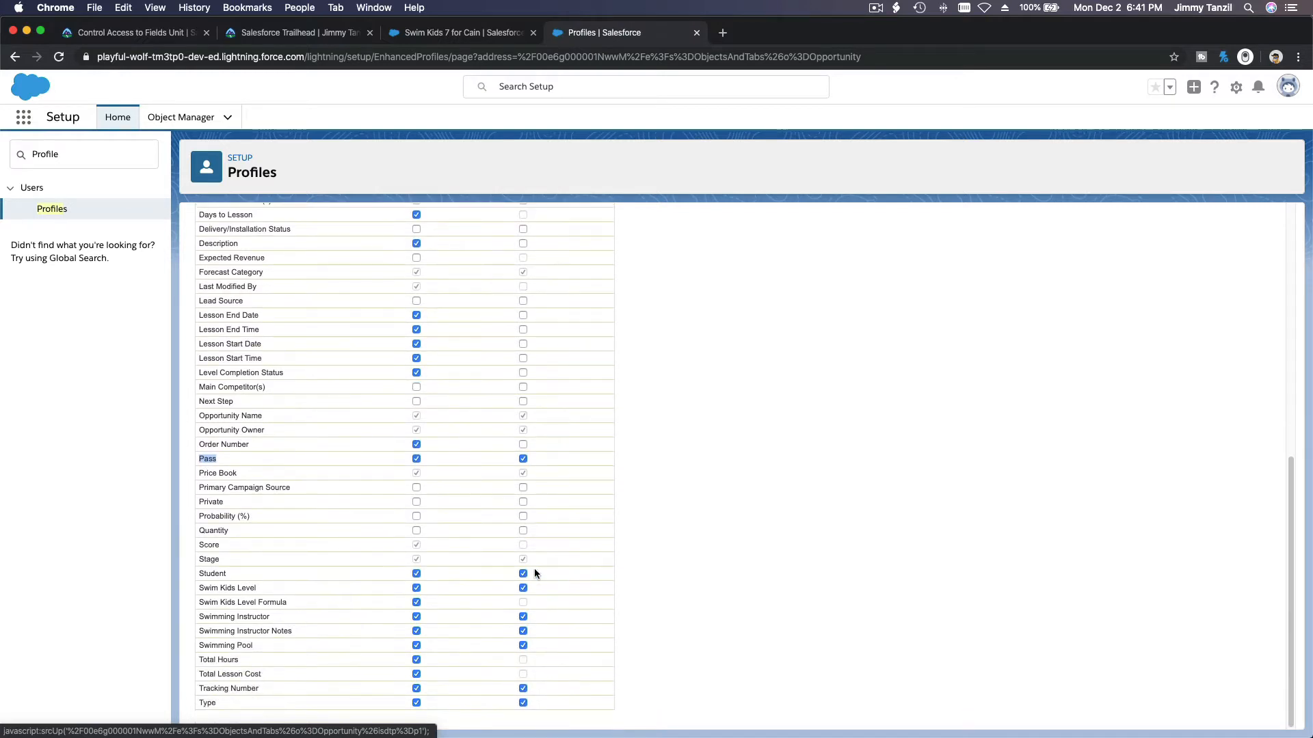
pyautogui.click(523, 588)
pyautogui.click(523, 616)
pyautogui.click(523, 631)
pyautogui.click(523, 645)
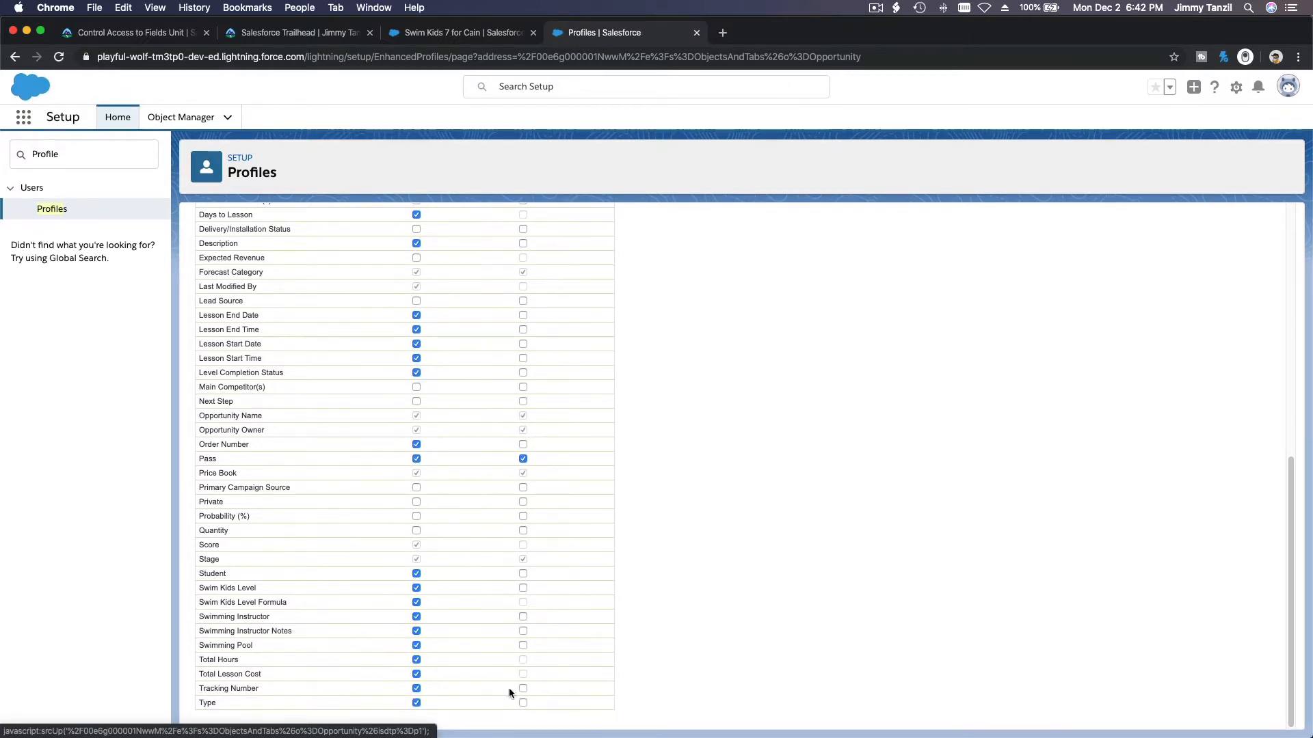
# Step: Grant Edit Access to Swimming Instructor Notes again, save the opportunity permissions and review the saved field list
pyautogui.scroll(2, 501, 498)
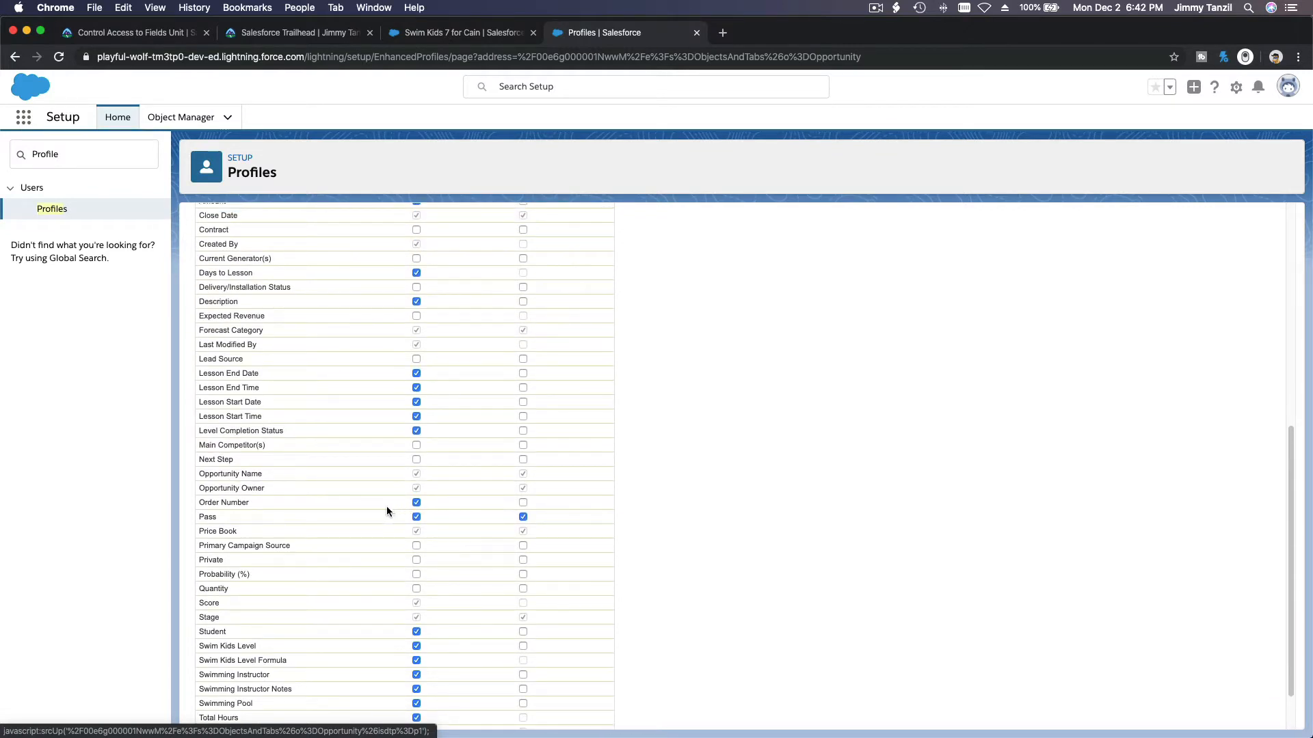
pyautogui.scroll(-2, 490, 527)
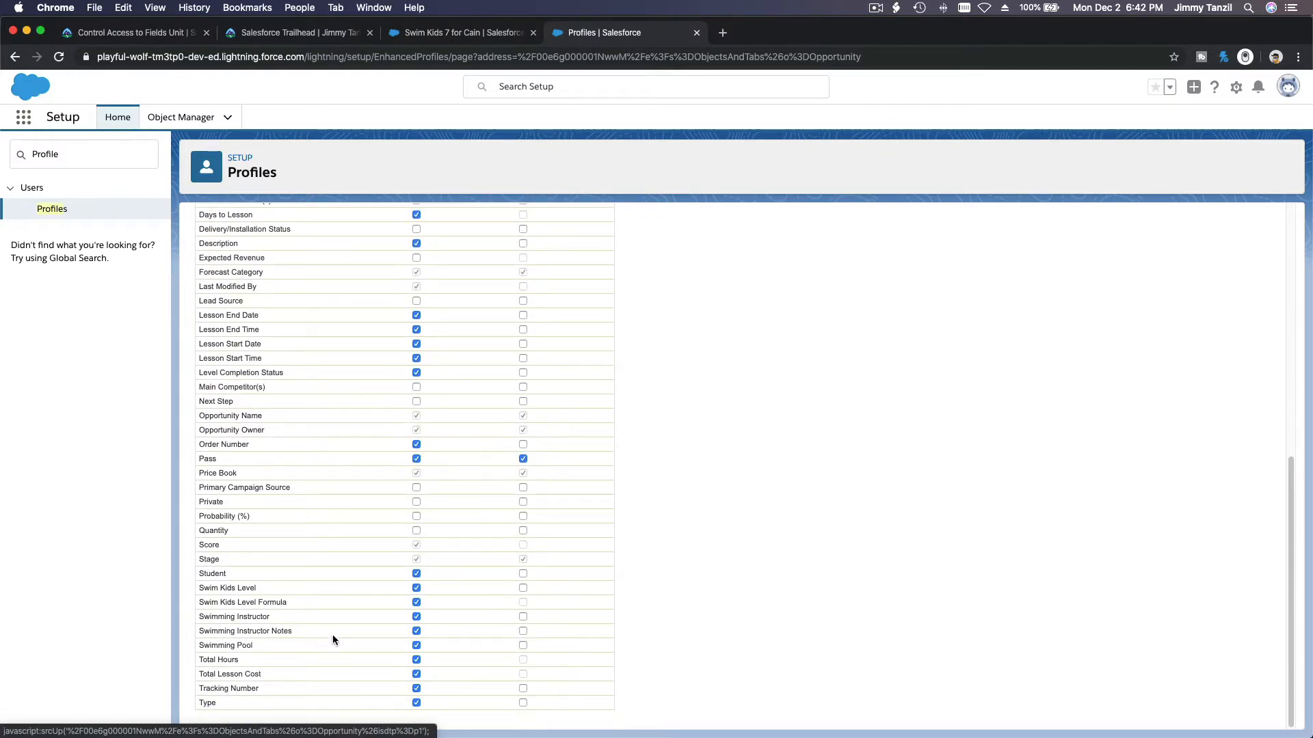
pyautogui.click(523, 631)
pyautogui.scroll(10, 667, 539)
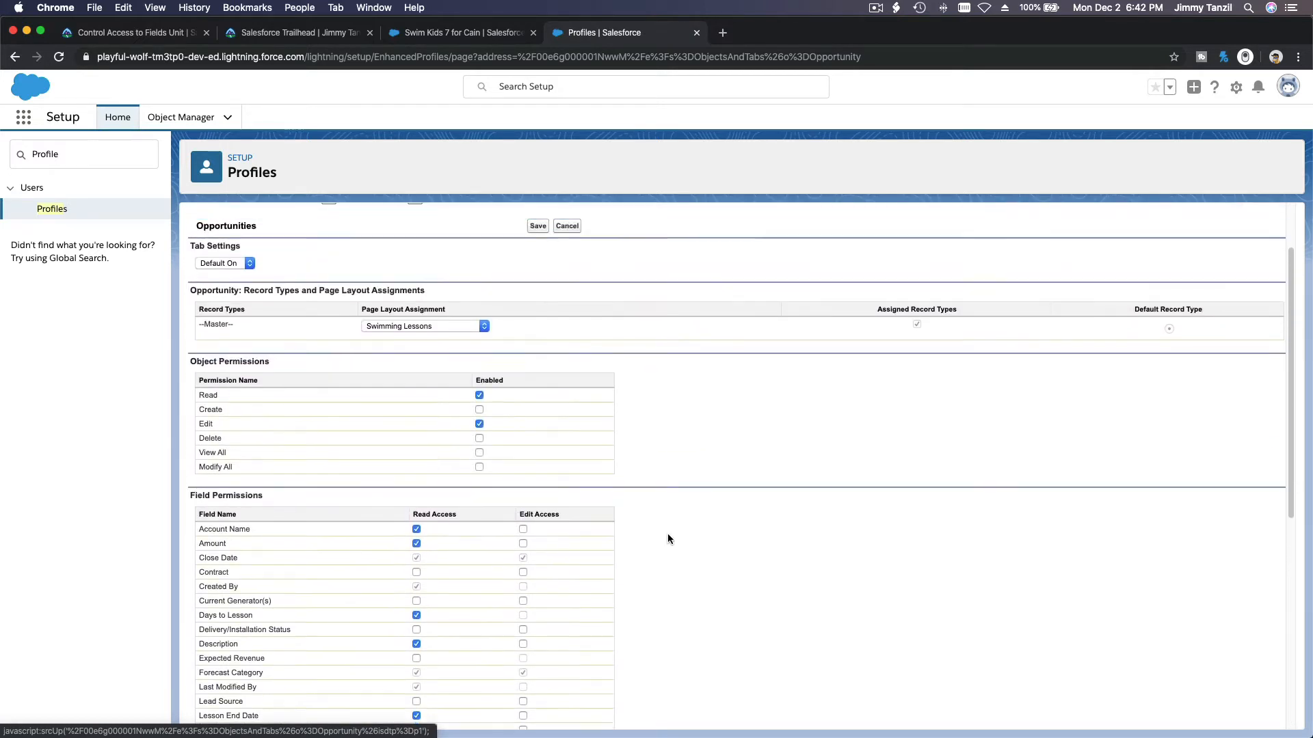
pyautogui.scroll(2, 668, 539)
pyautogui.click(539, 308)
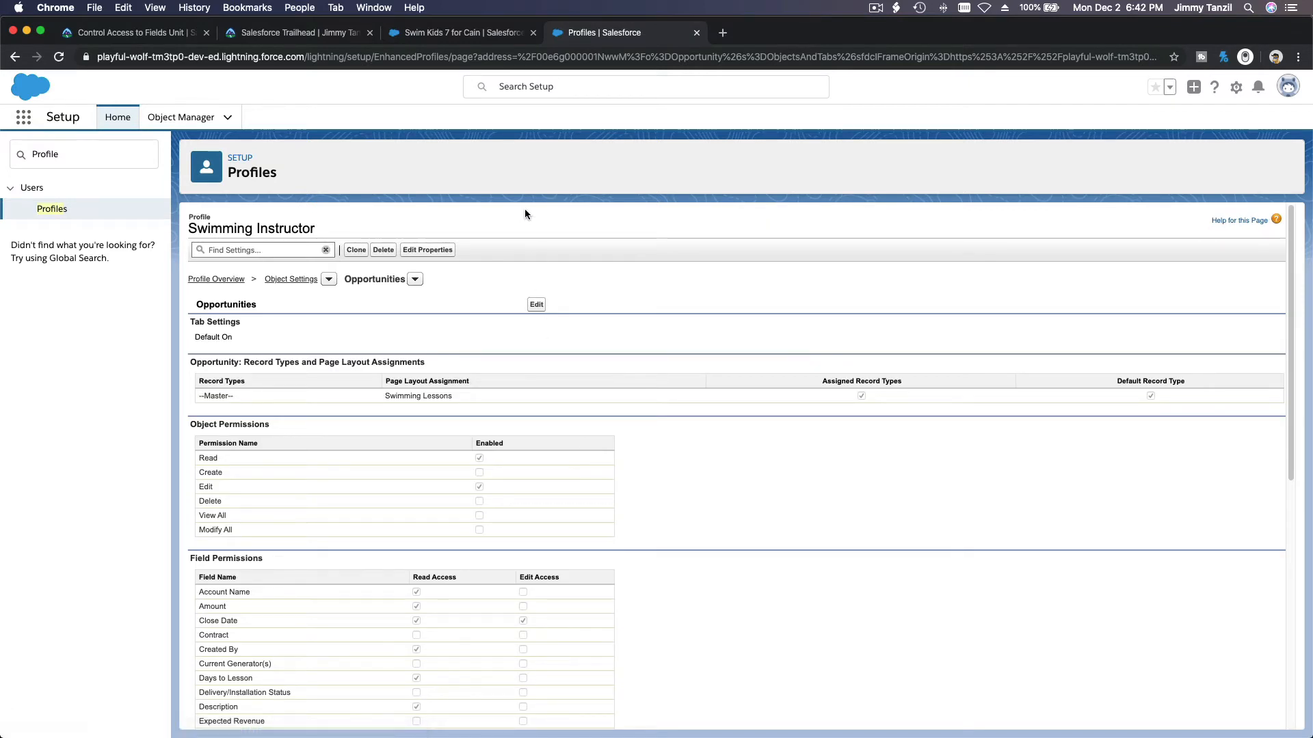
pyautogui.scroll(-5, 525, 212)
pyautogui.scroll(-6, 525, 212)
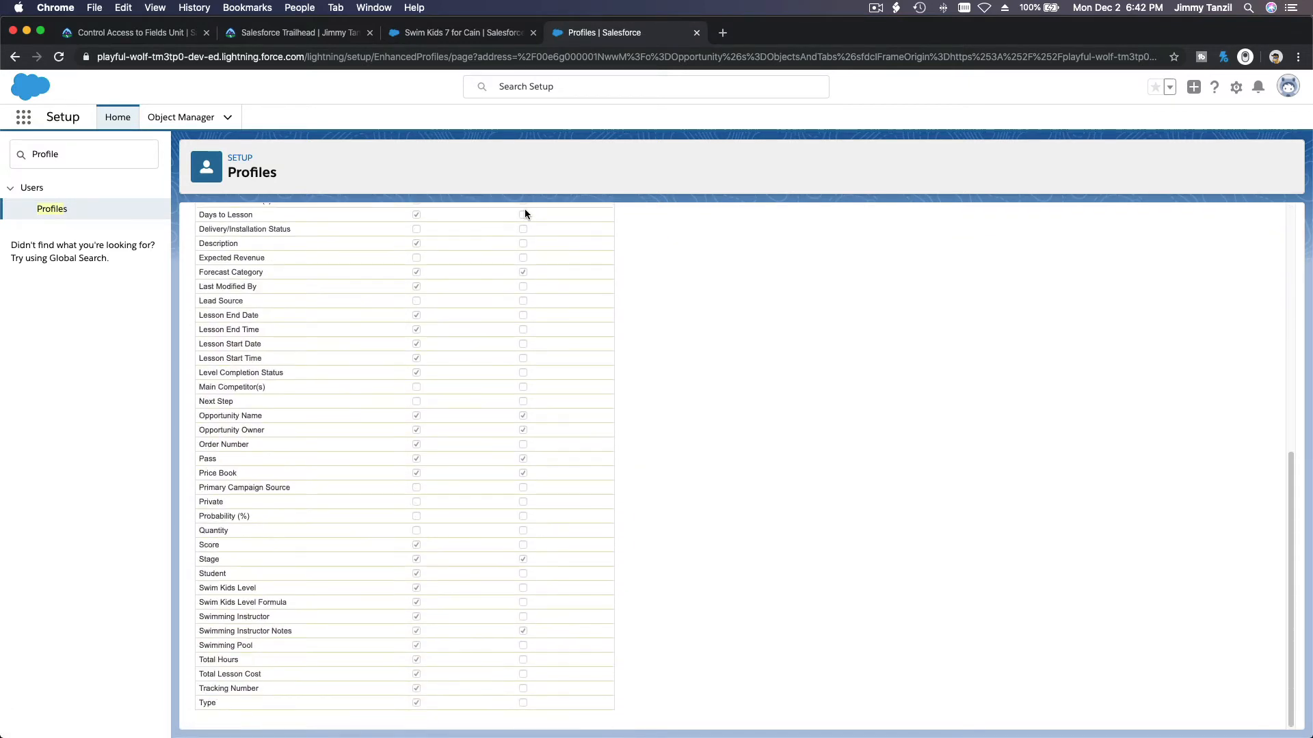
pyautogui.scroll(10, 525, 213)
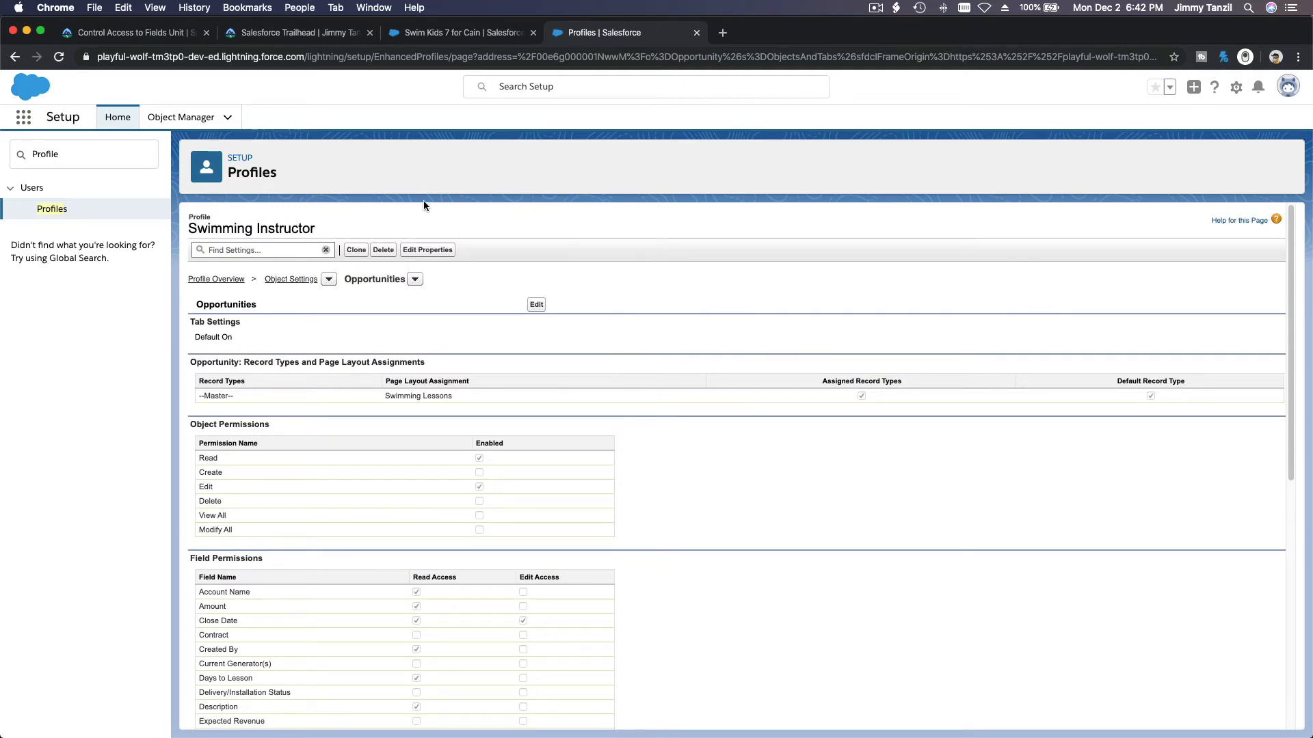
# Step: Return to the Swim Kids 7 opportunity record and change its owner to the intended user found by first name
pyautogui.click(435, 33)
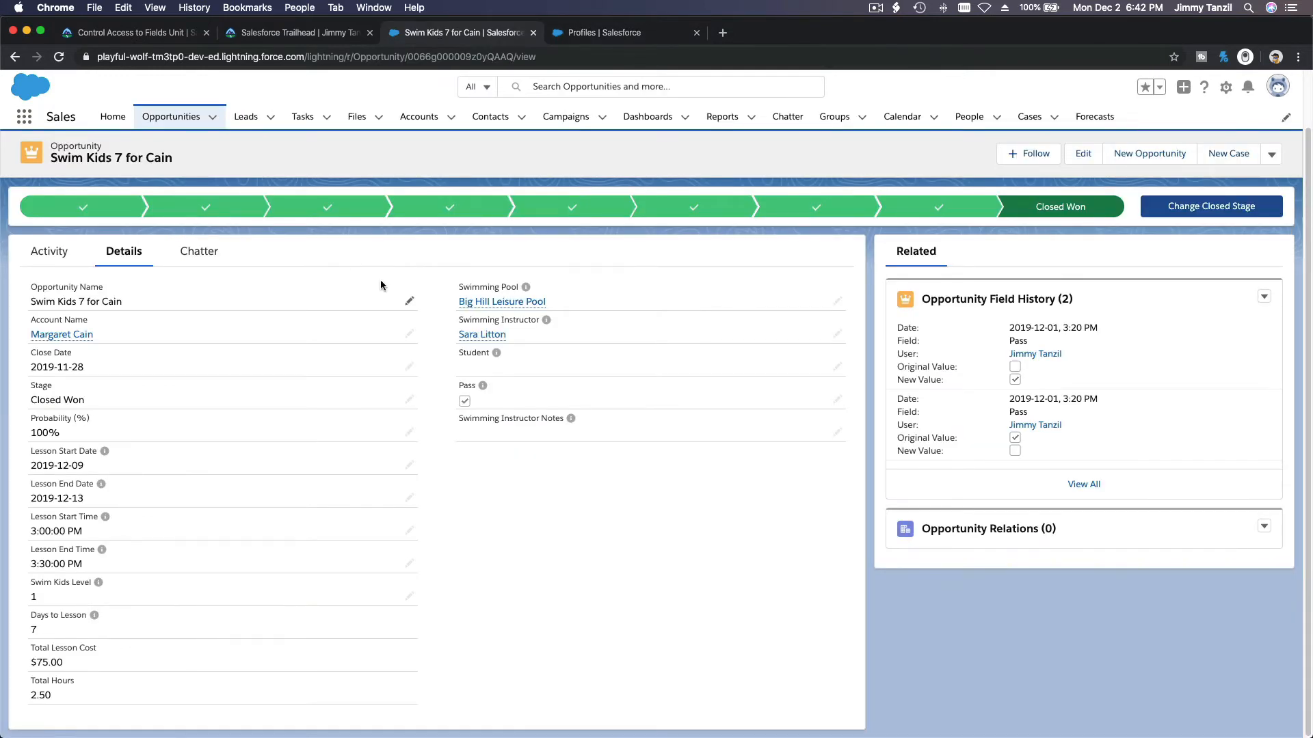
pyautogui.click(1272, 155)
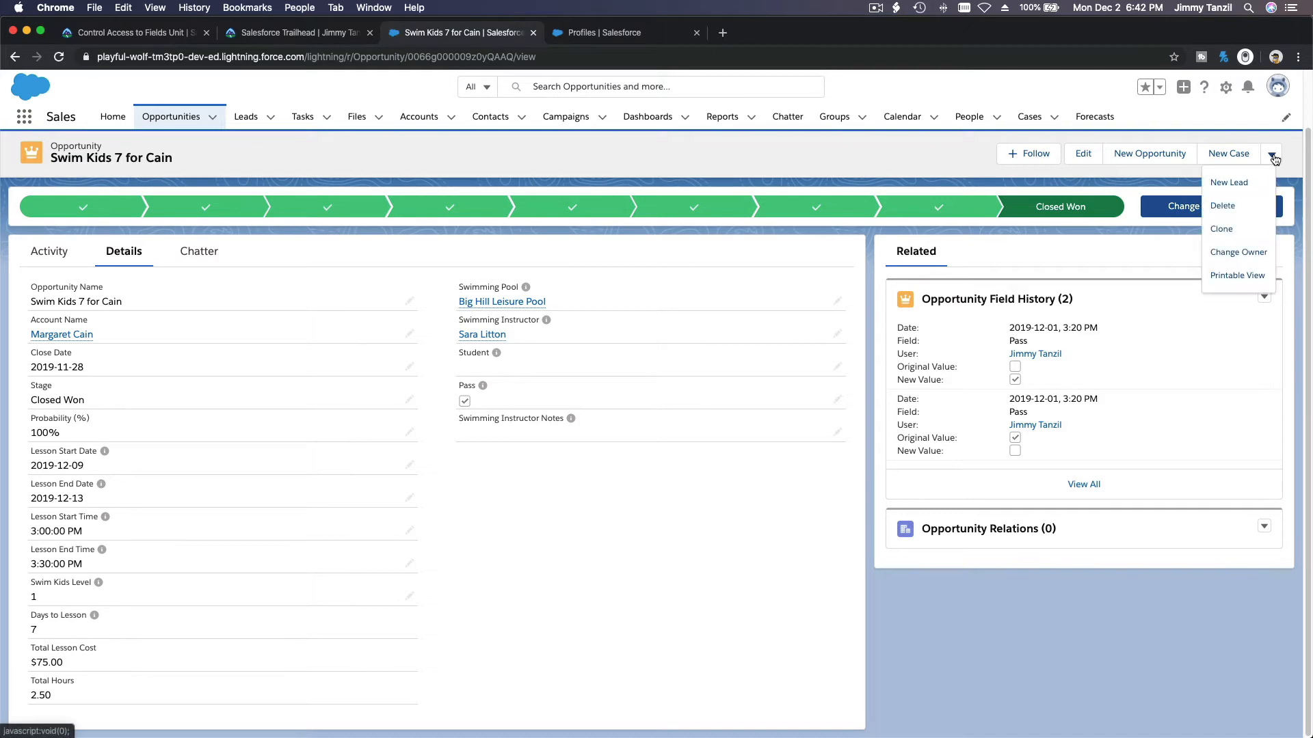
pyautogui.click(1239, 252)
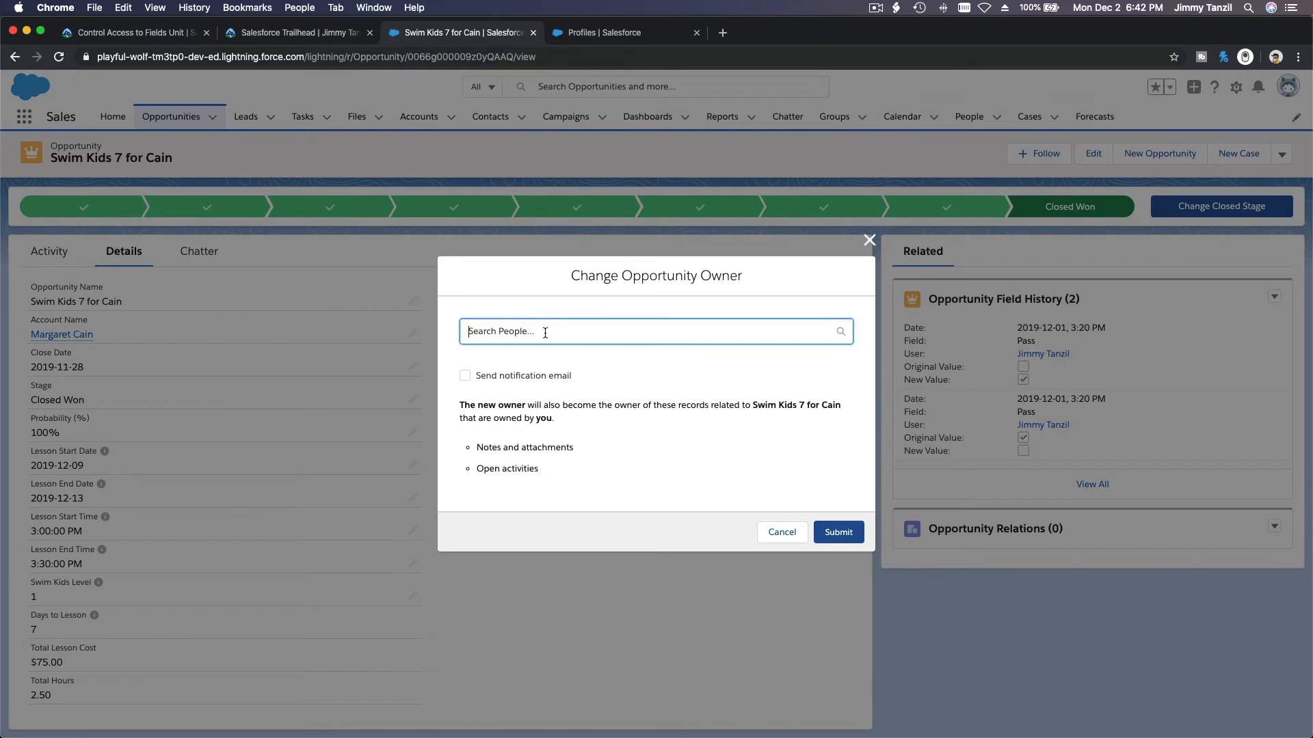
pyautogui.write('All')
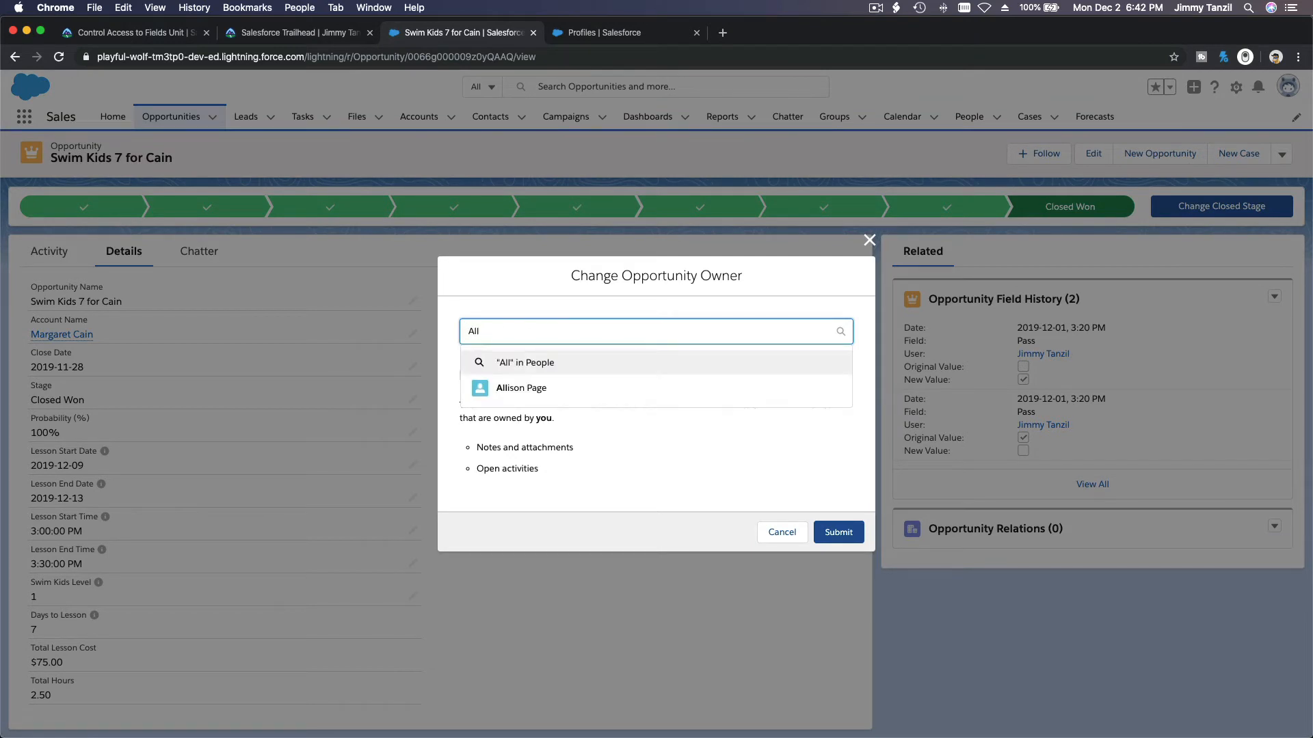
pyautogui.click(512, 386)
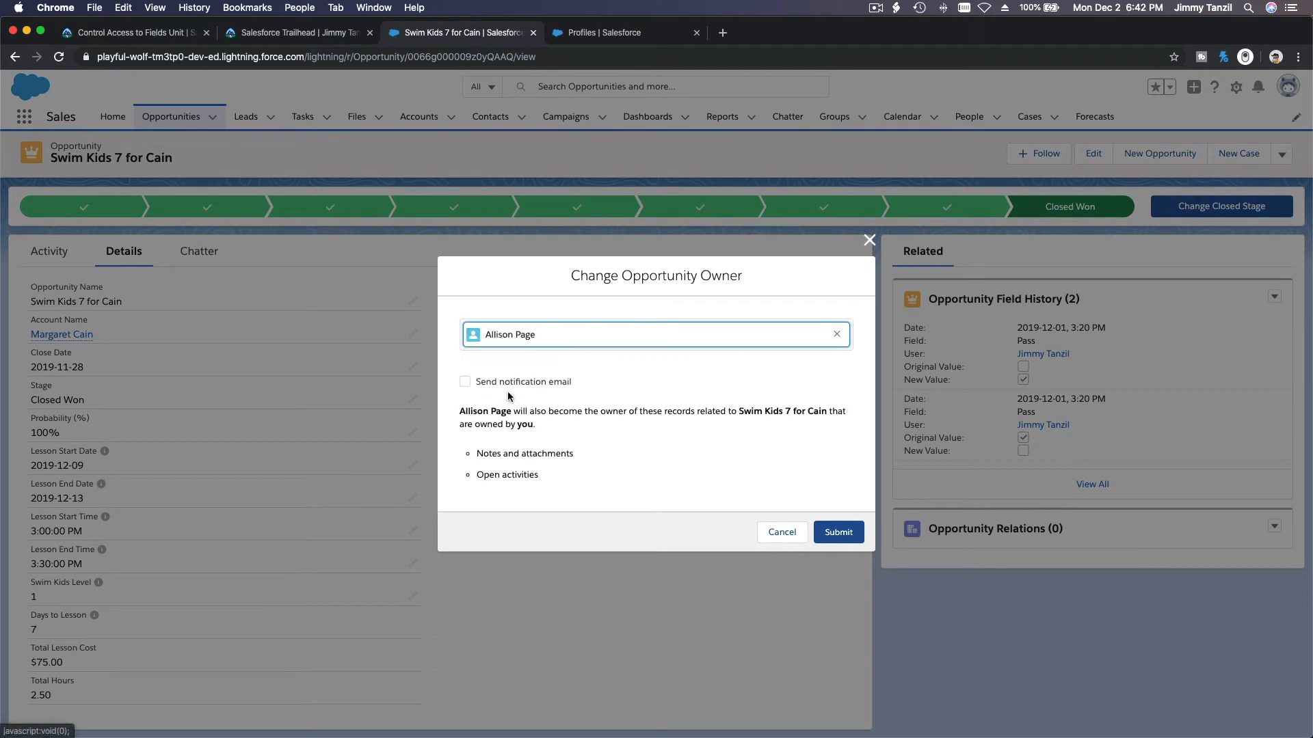
pyautogui.click(839, 533)
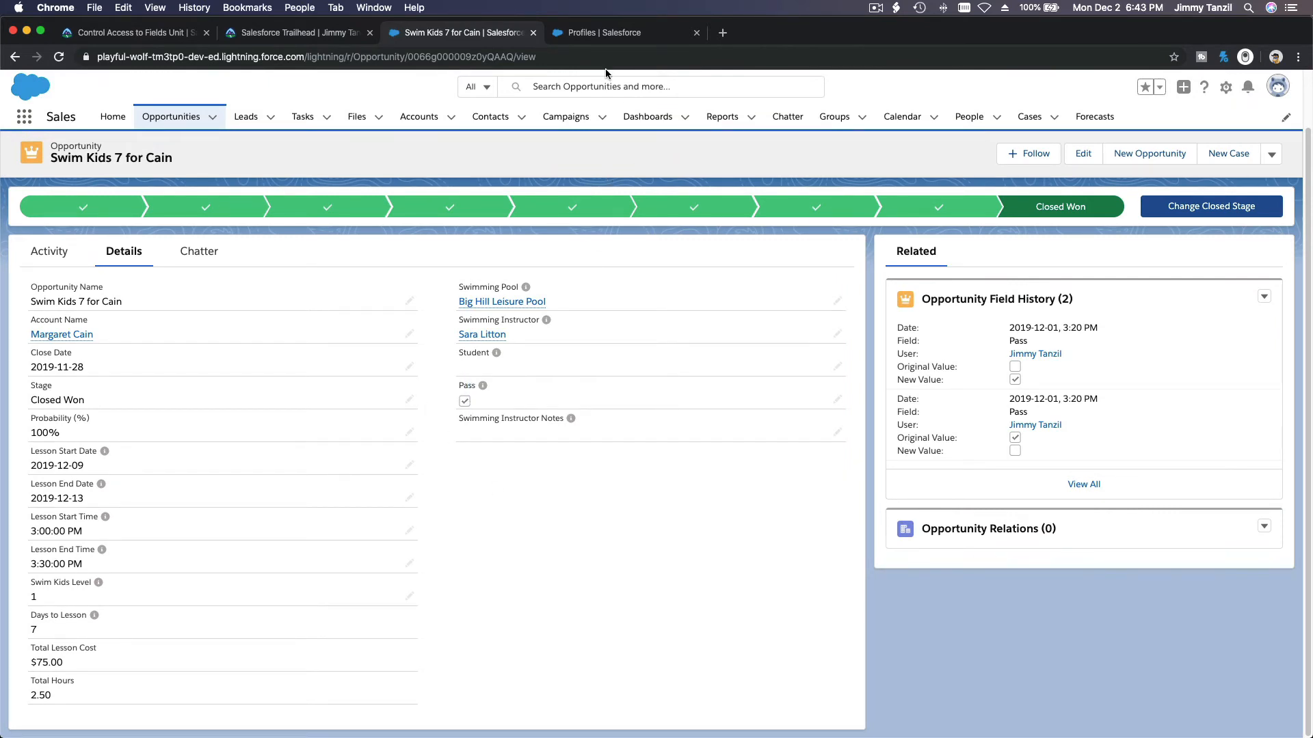
# Step: Switch back to Setup and search for "Users" to open the Users page
pyautogui.click(600, 36)
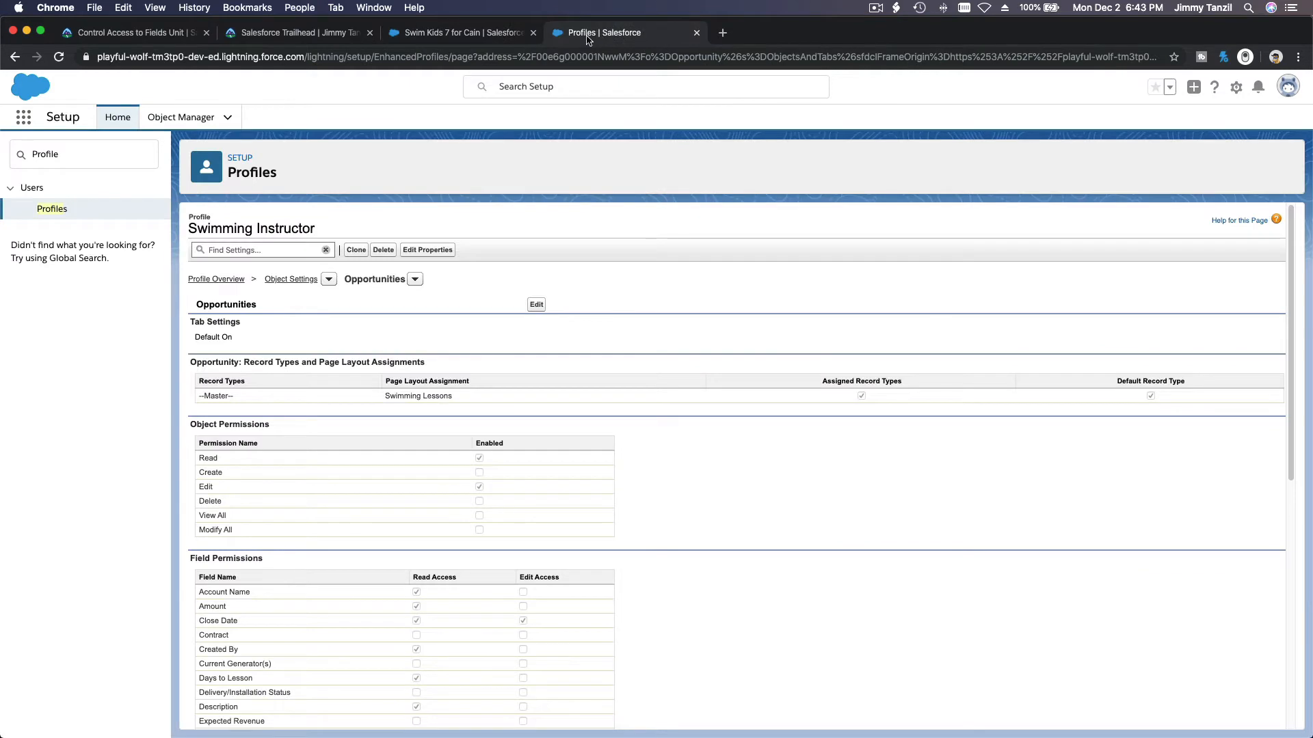
pyautogui.click(109, 149)
pyautogui.write('Use')
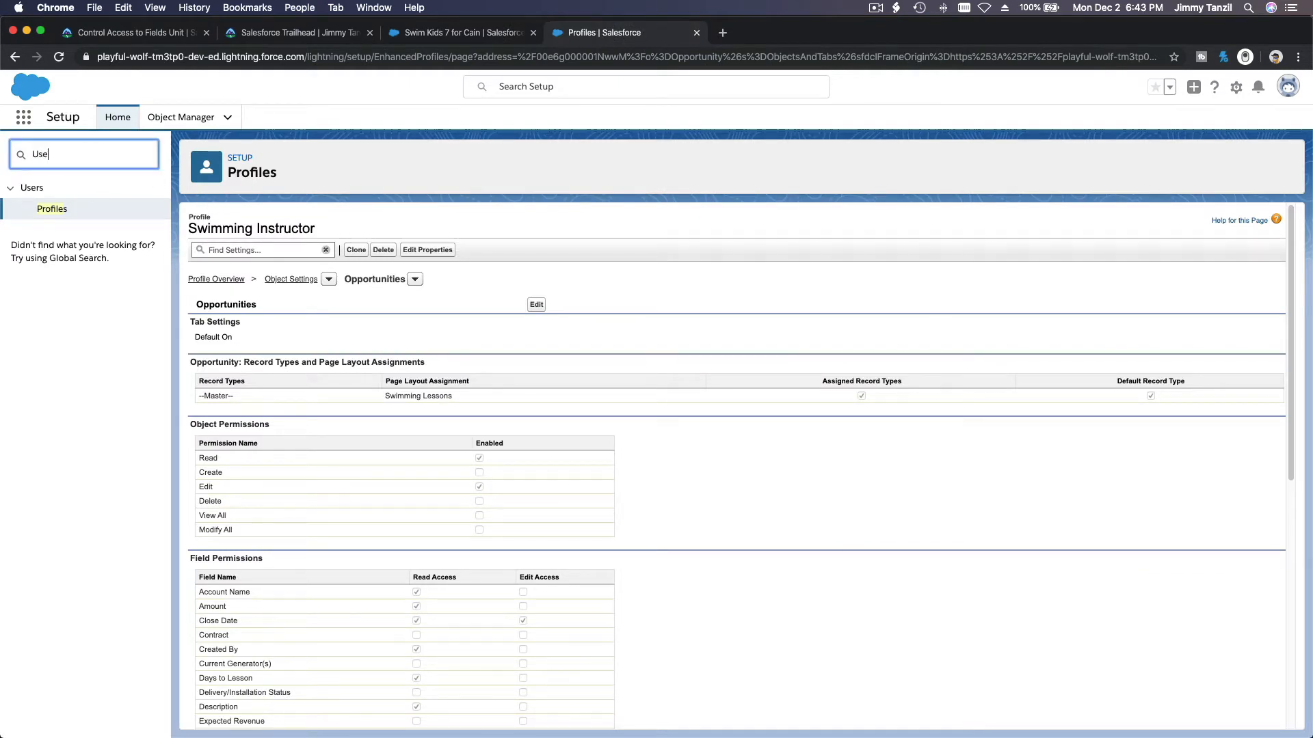
pyautogui.write('rs')
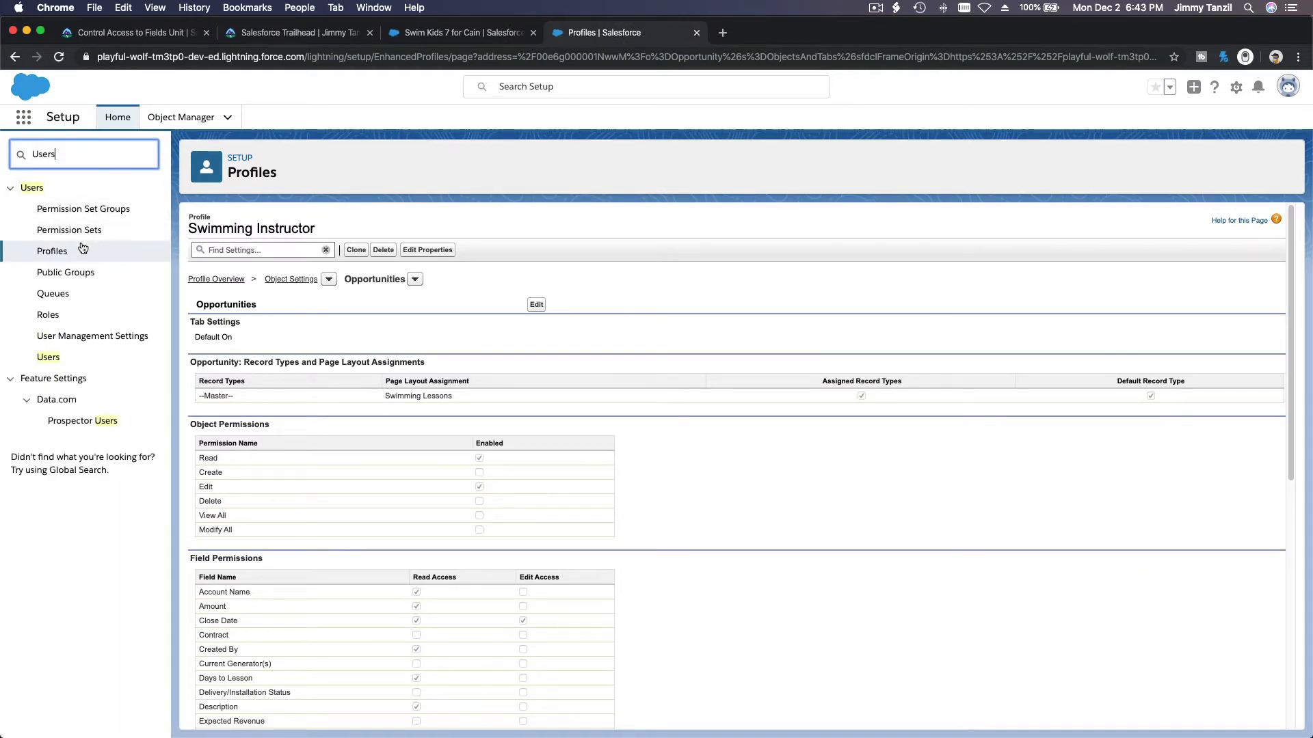
pyautogui.click(48, 357)
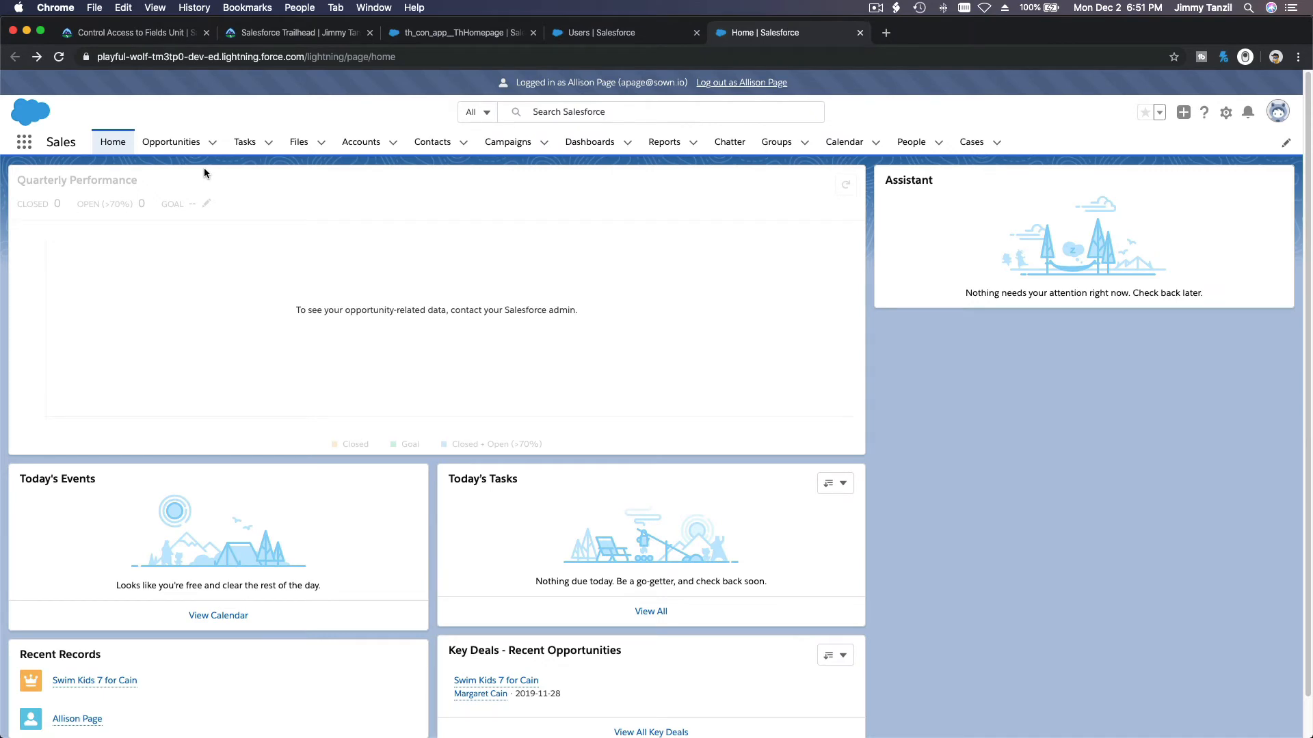
# Step: Open the Details of the Swim Kids 7 opportunity while logged in as its new owner
pyautogui.click(172, 146)
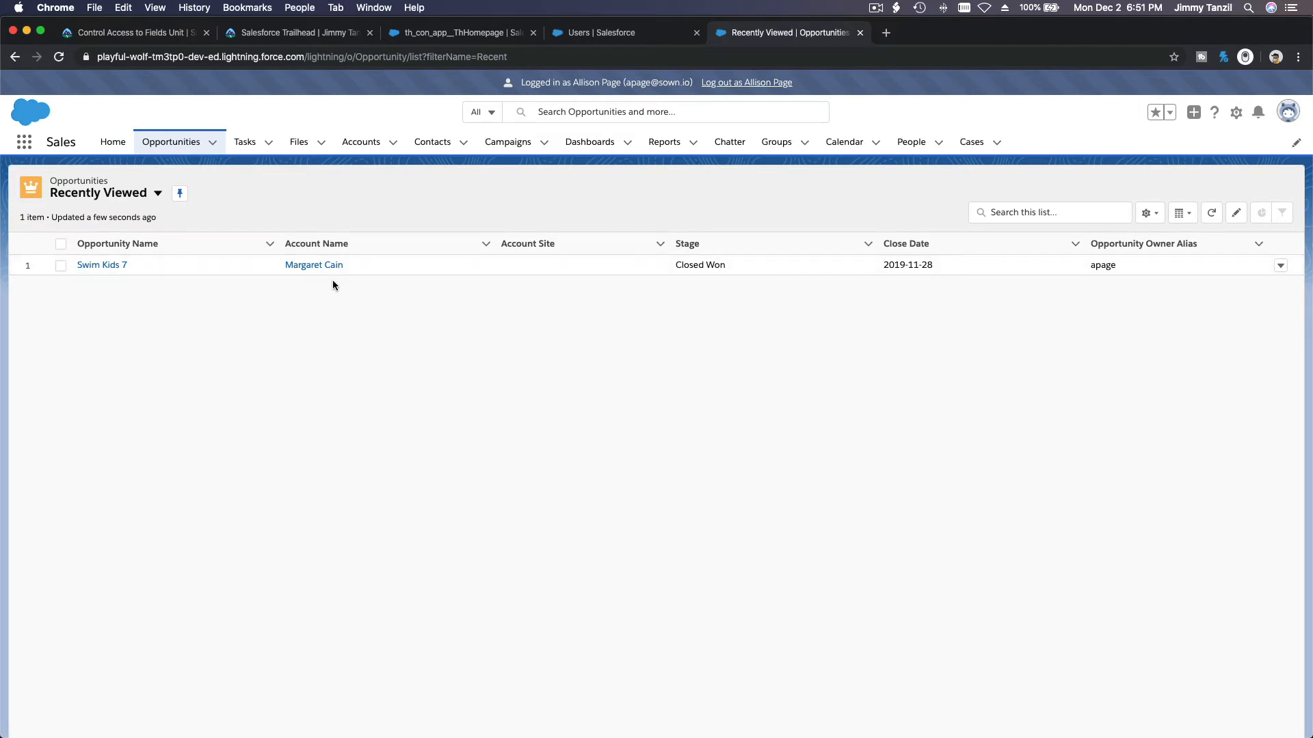
pyautogui.click(101, 264)
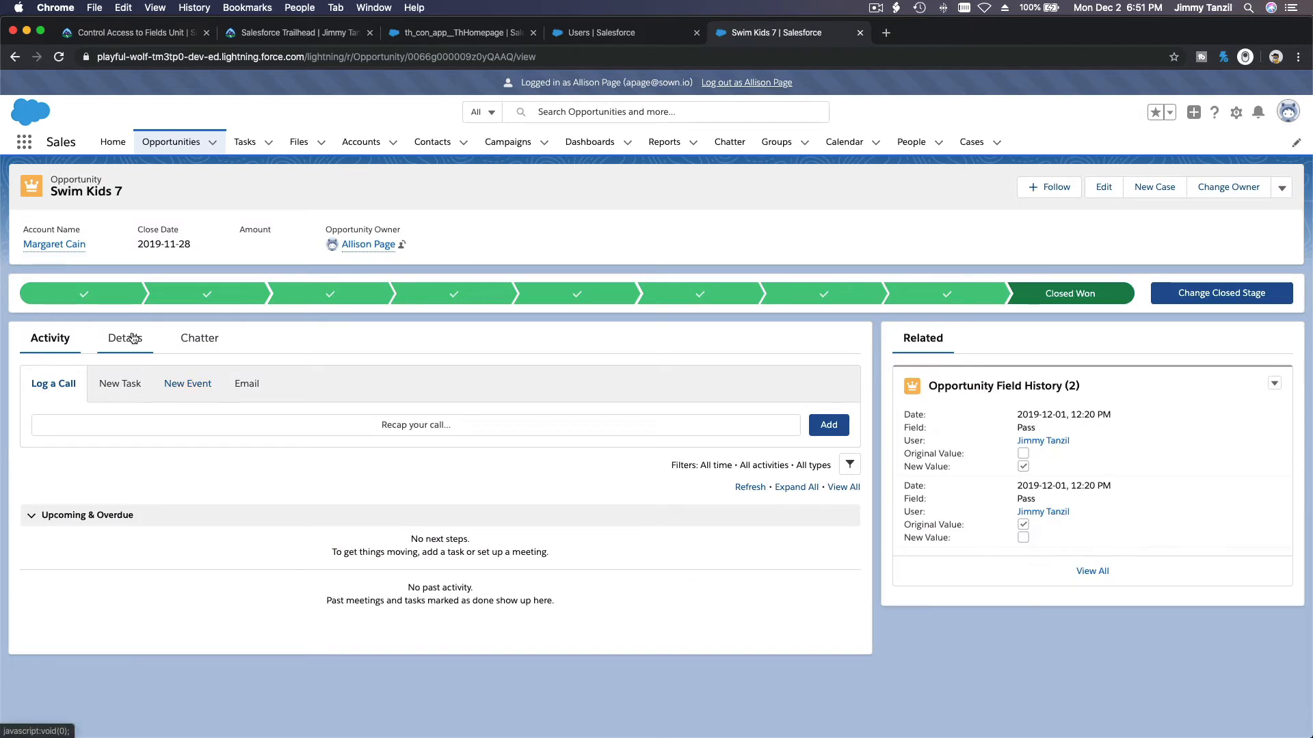
pyautogui.click(132, 338)
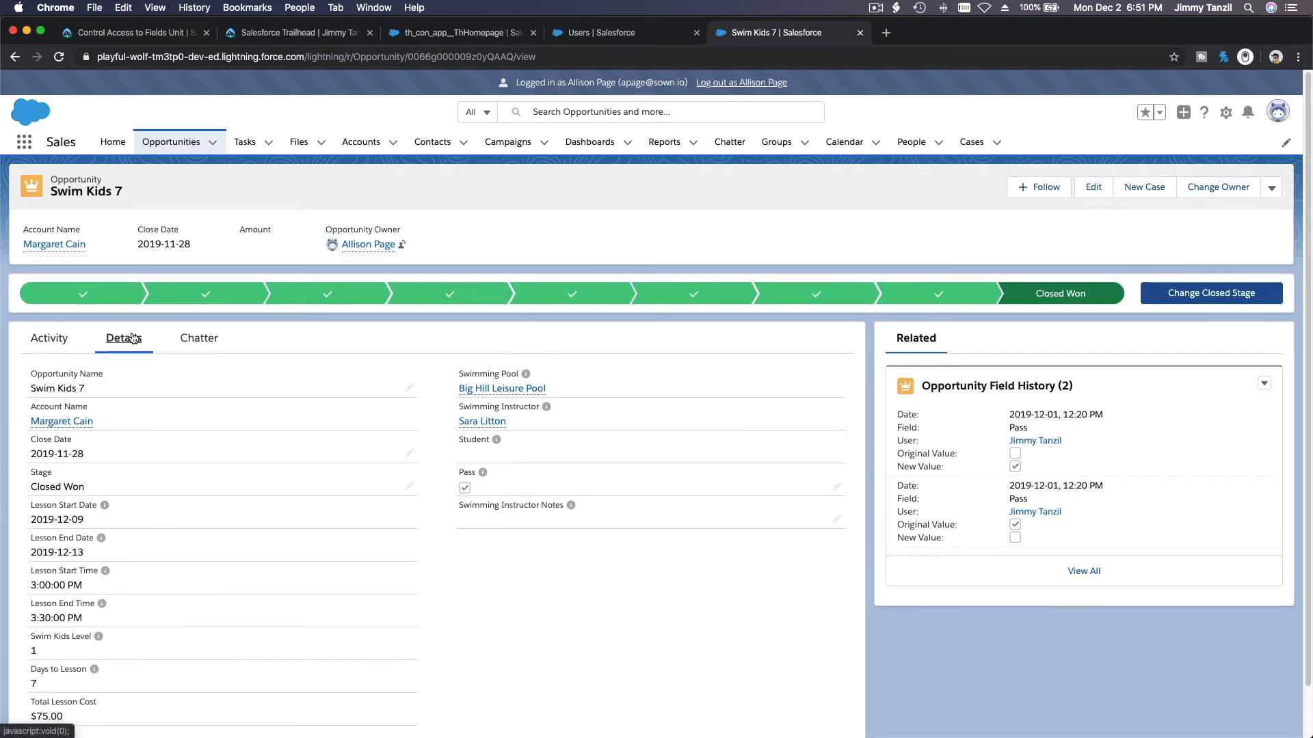
pyautogui.scroll(-2, 251, 506)
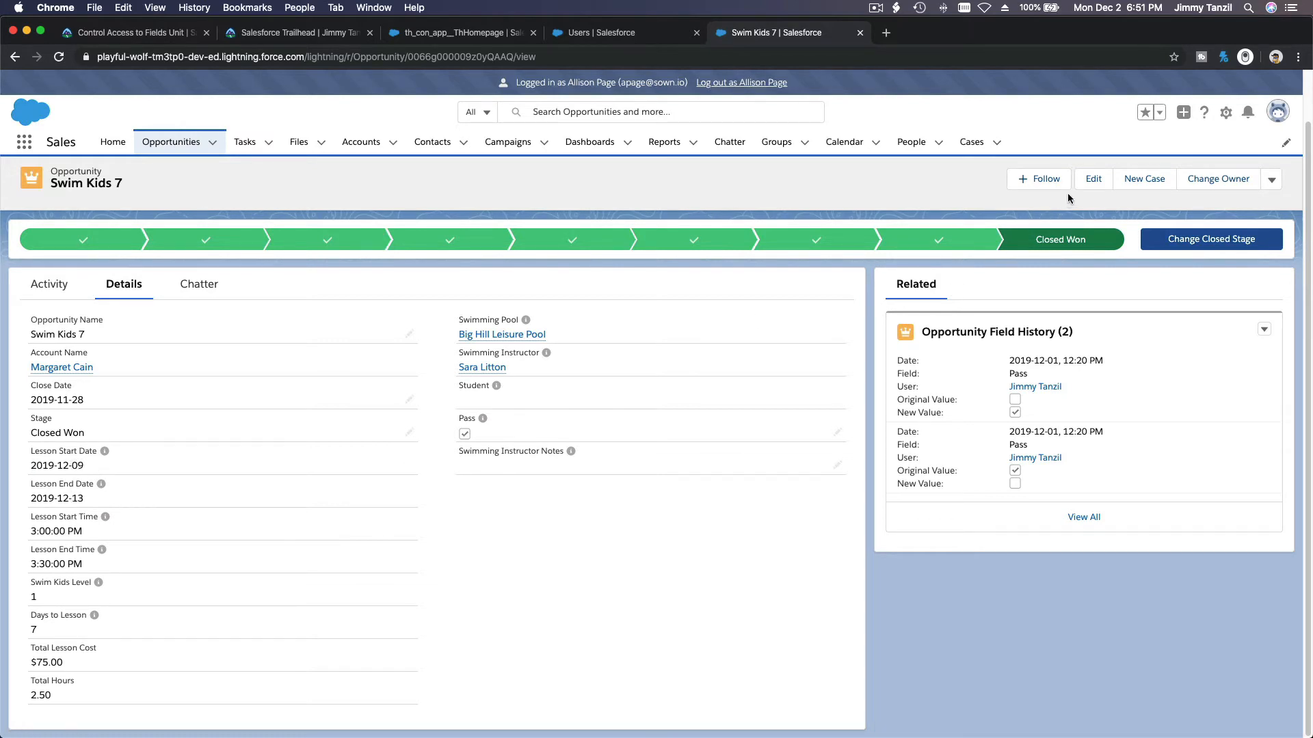
# Step: Open the Swim Kids 7 opportunity for editing, check which fields are editable, and toggle the Pass checkbox off and back on
pyautogui.click(1095, 179)
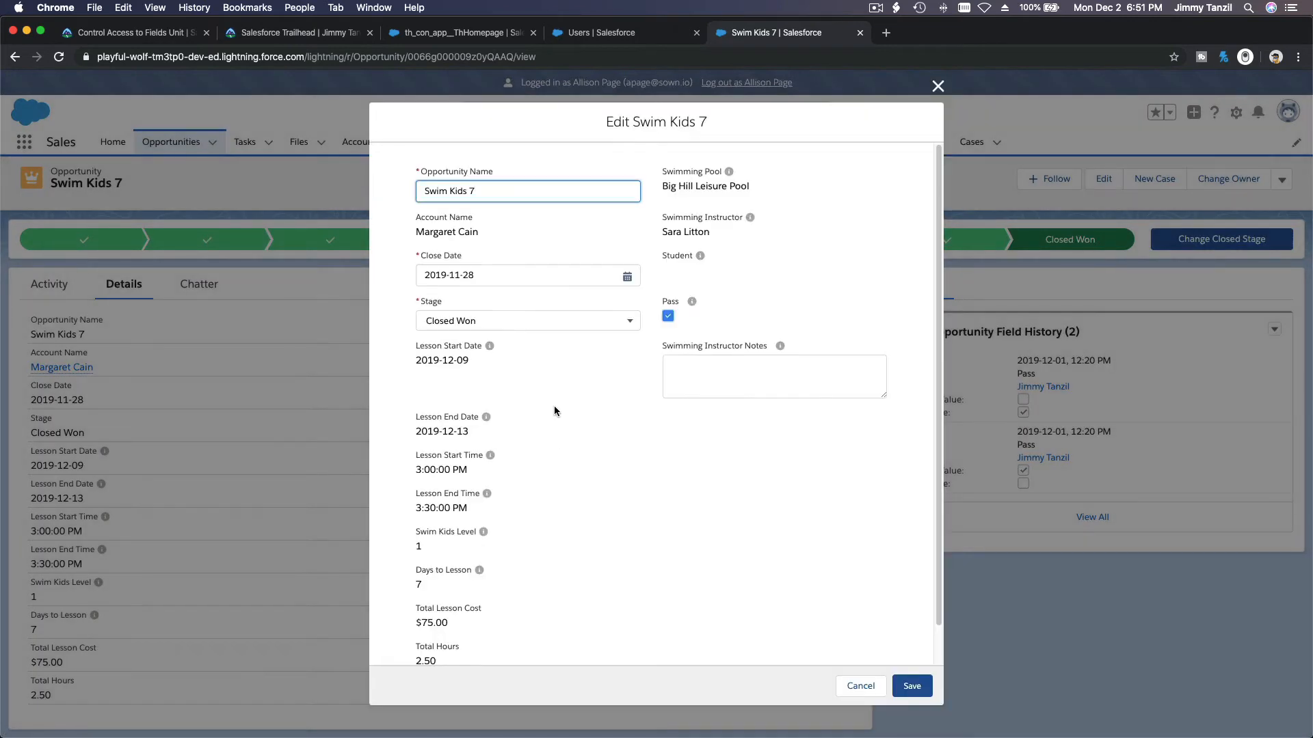
pyautogui.scroll(-1, 554, 407)
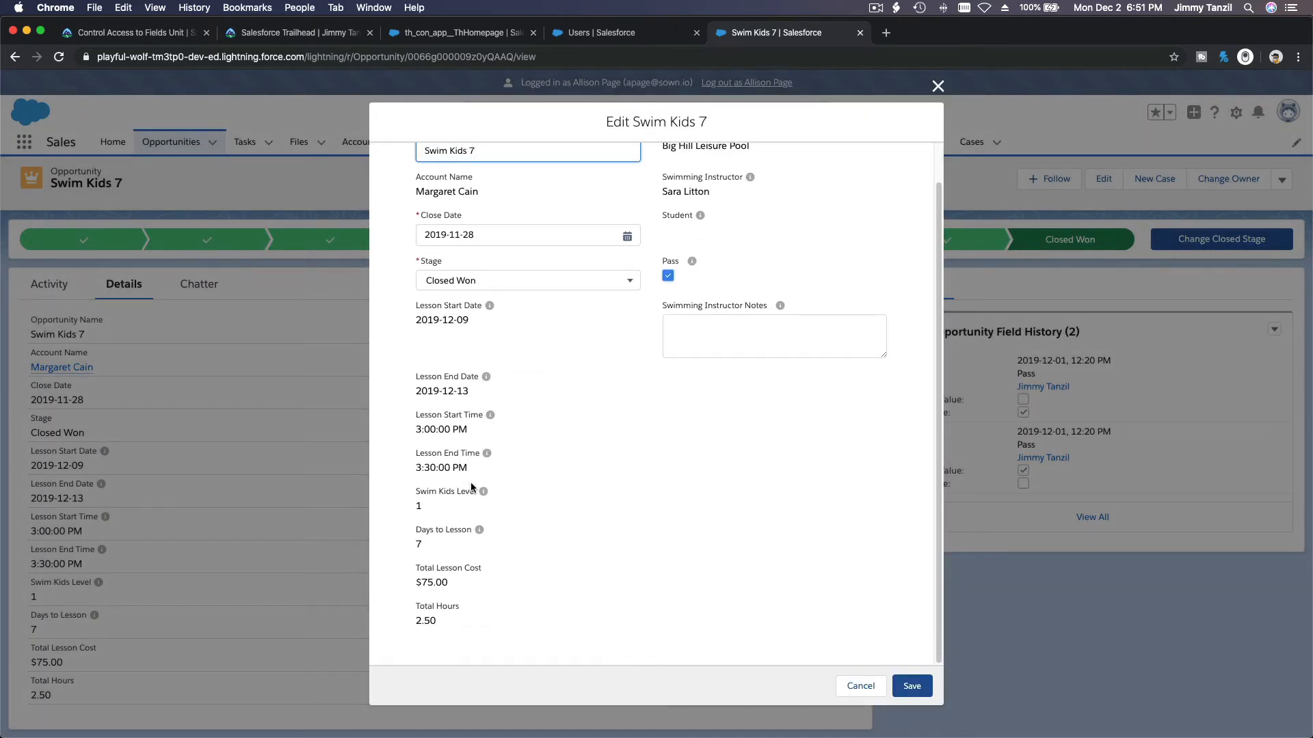
pyautogui.scroll(1, 510, 438)
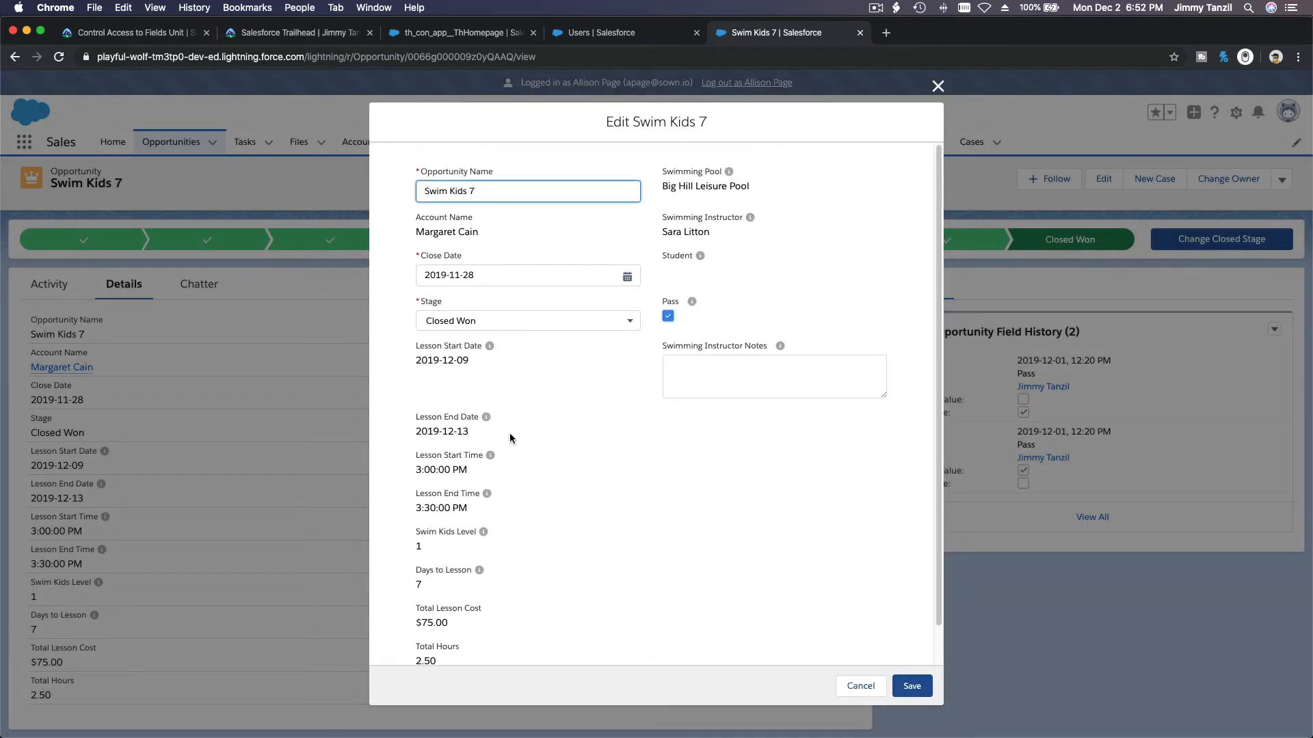
pyautogui.click(669, 317)
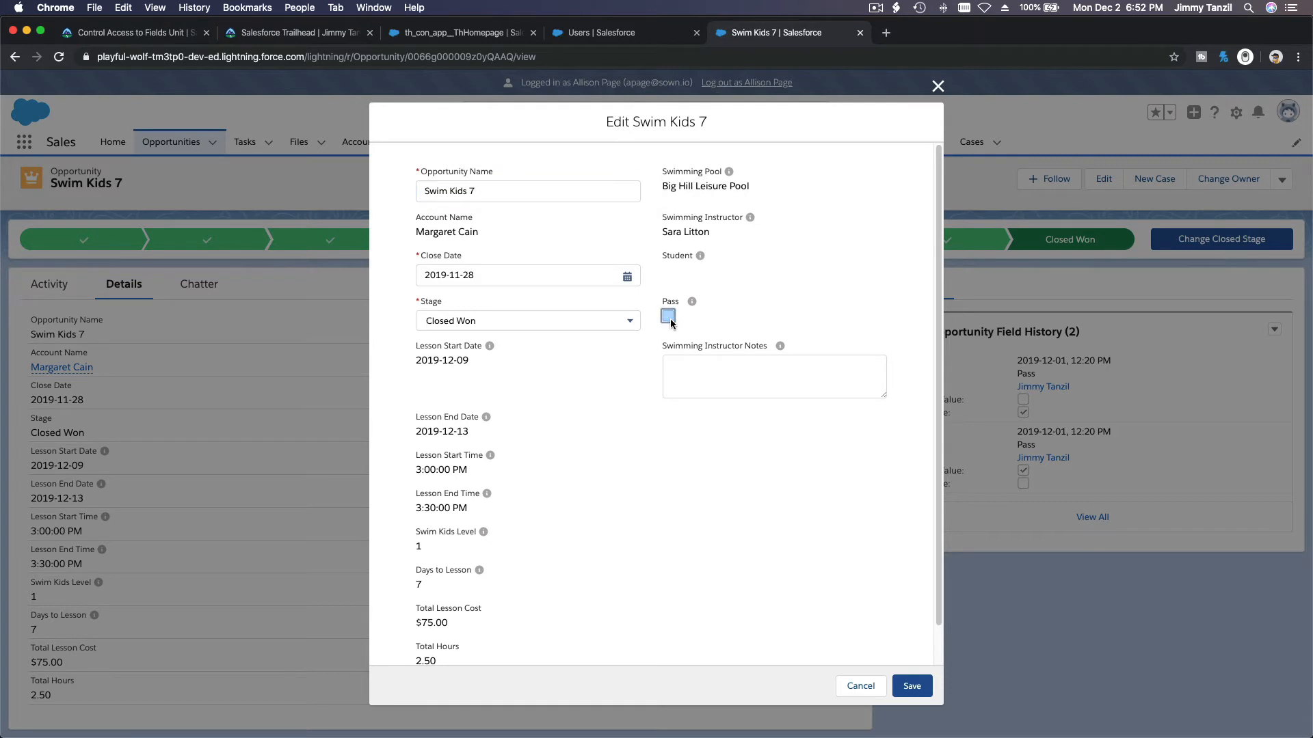
pyautogui.click(669, 317)
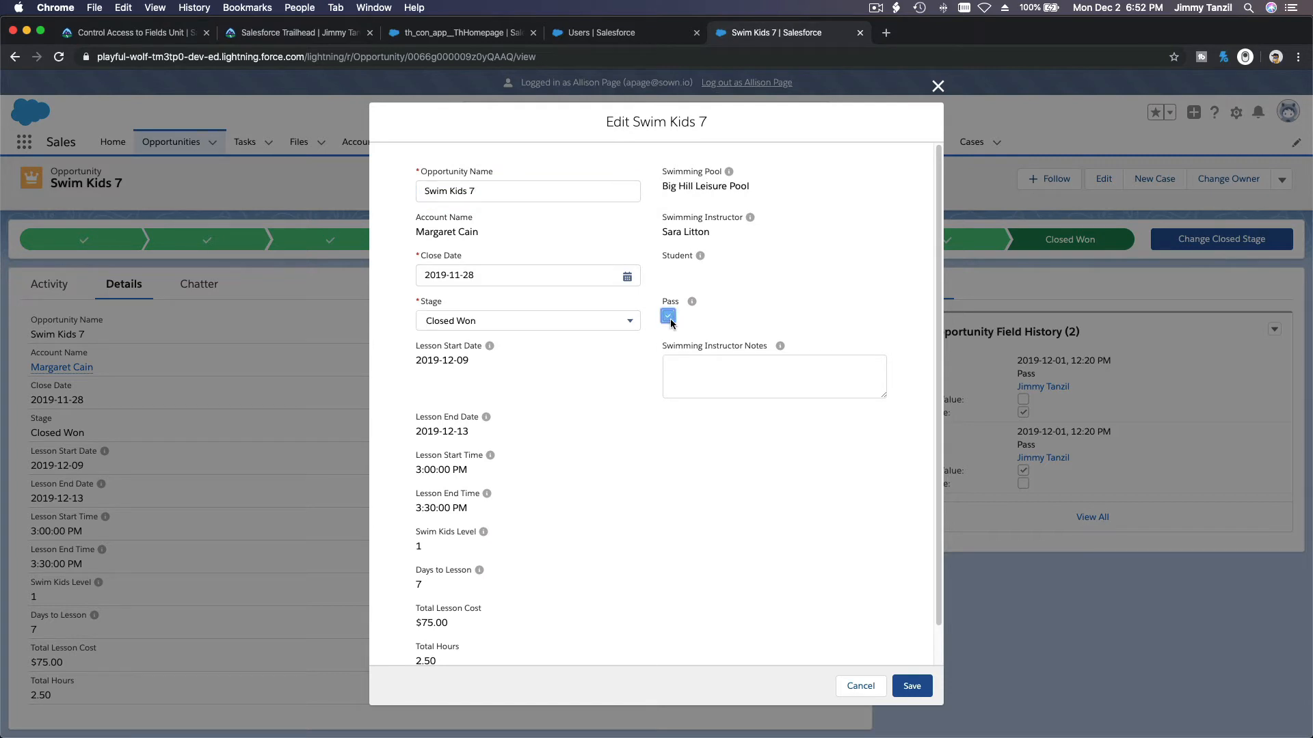
# Step: Enter "This is a note from the instructor" as the Swimming Instructor Notes and save the opportunity
pyautogui.click(693, 378)
pyautogui.write('Th')
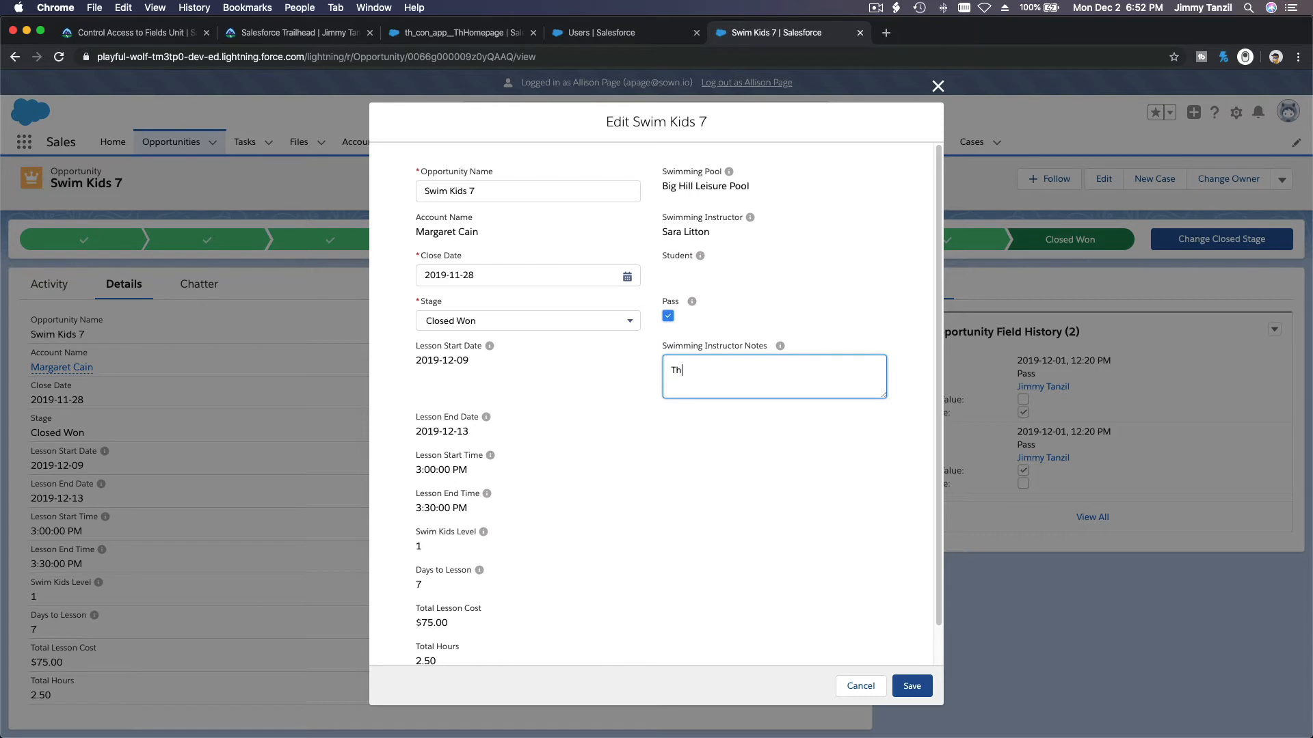
pyautogui.write('is is a note from the instructor')
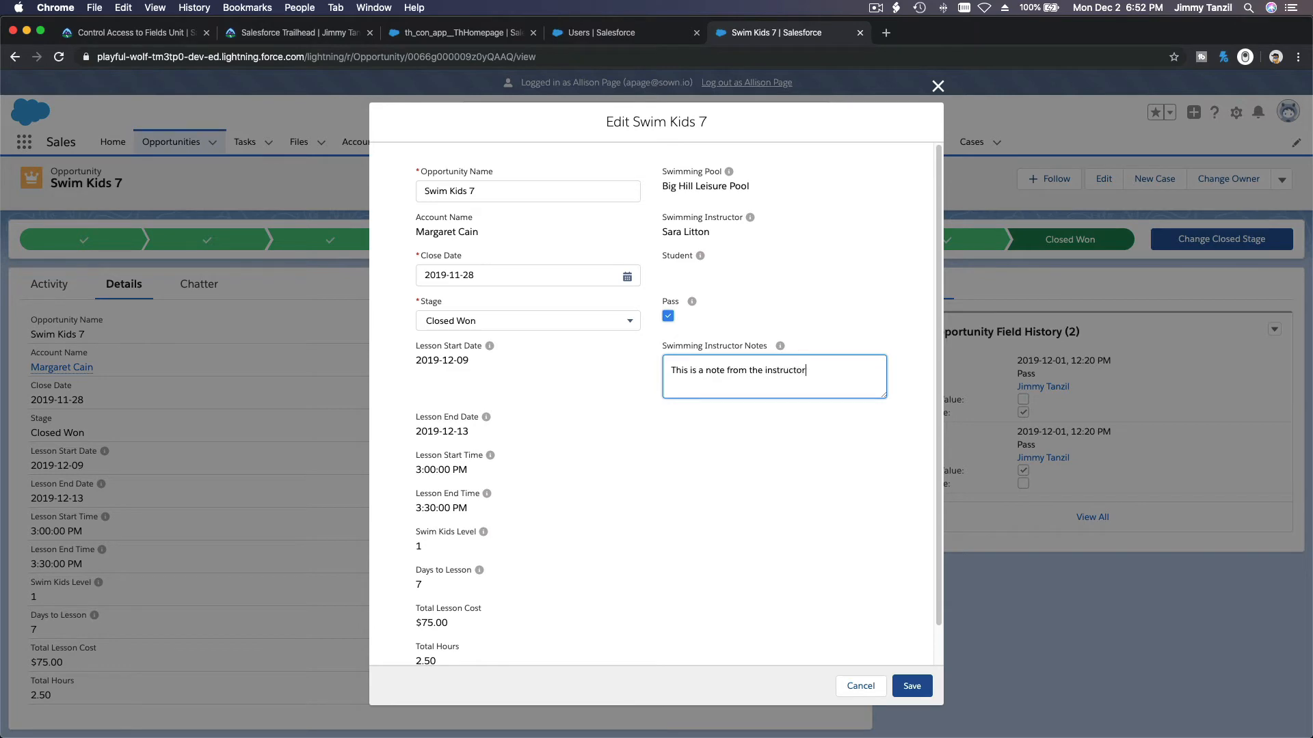
pyautogui.click(914, 687)
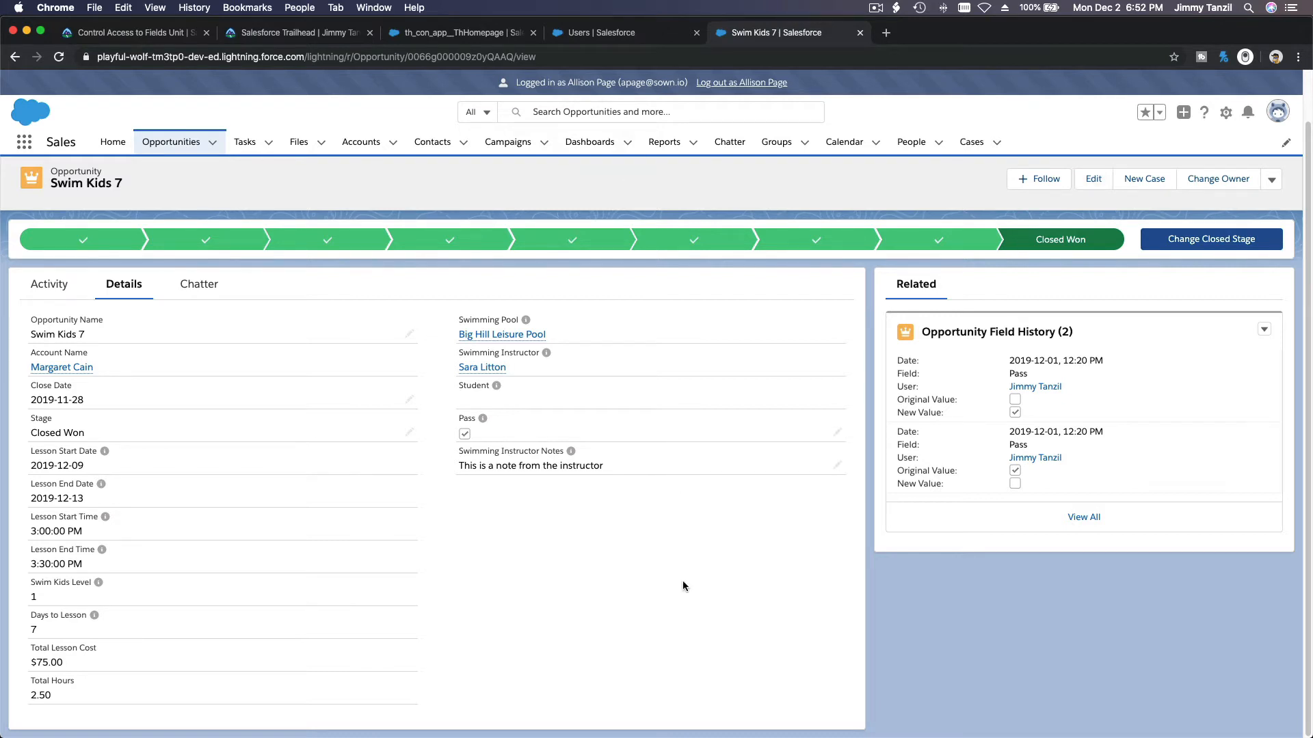
# Step: Review the Trailhead unit Control Access to Fields through to the section "Add Field Access with a Permission Set"
pyautogui.click(173, 34)
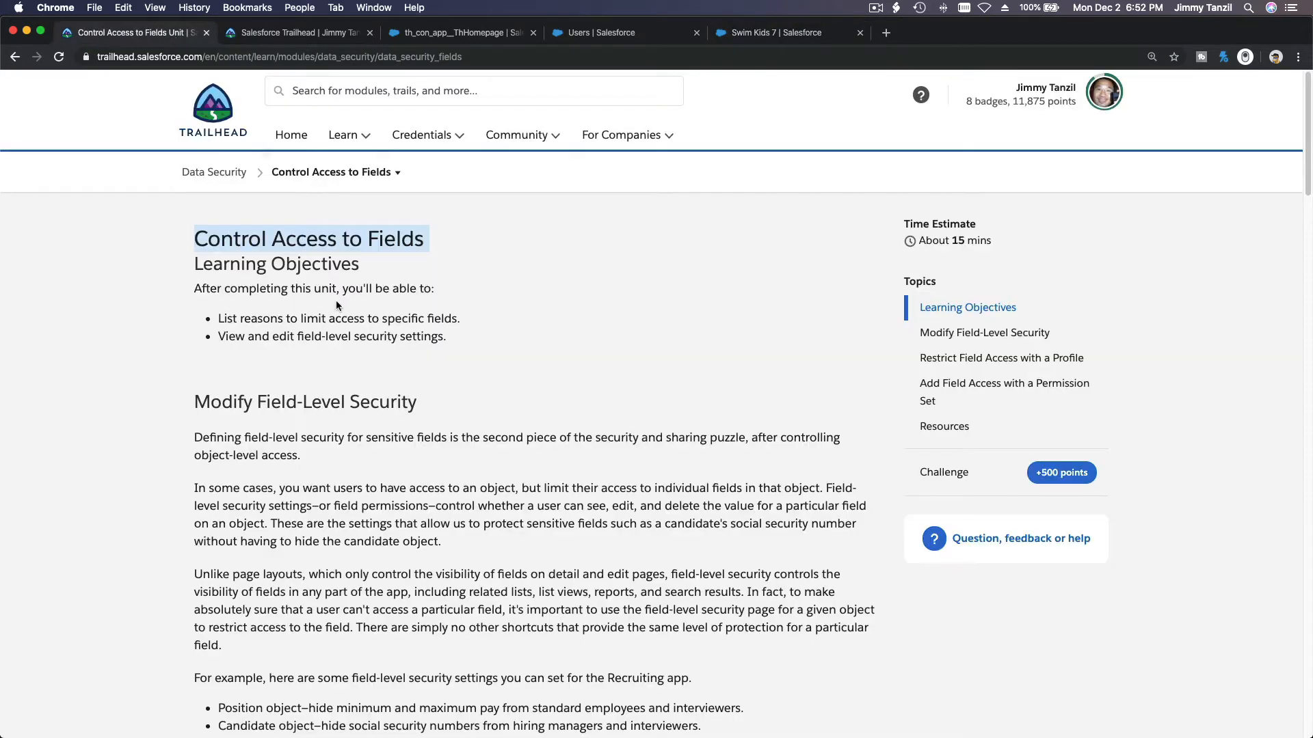
pyautogui.click(401, 269)
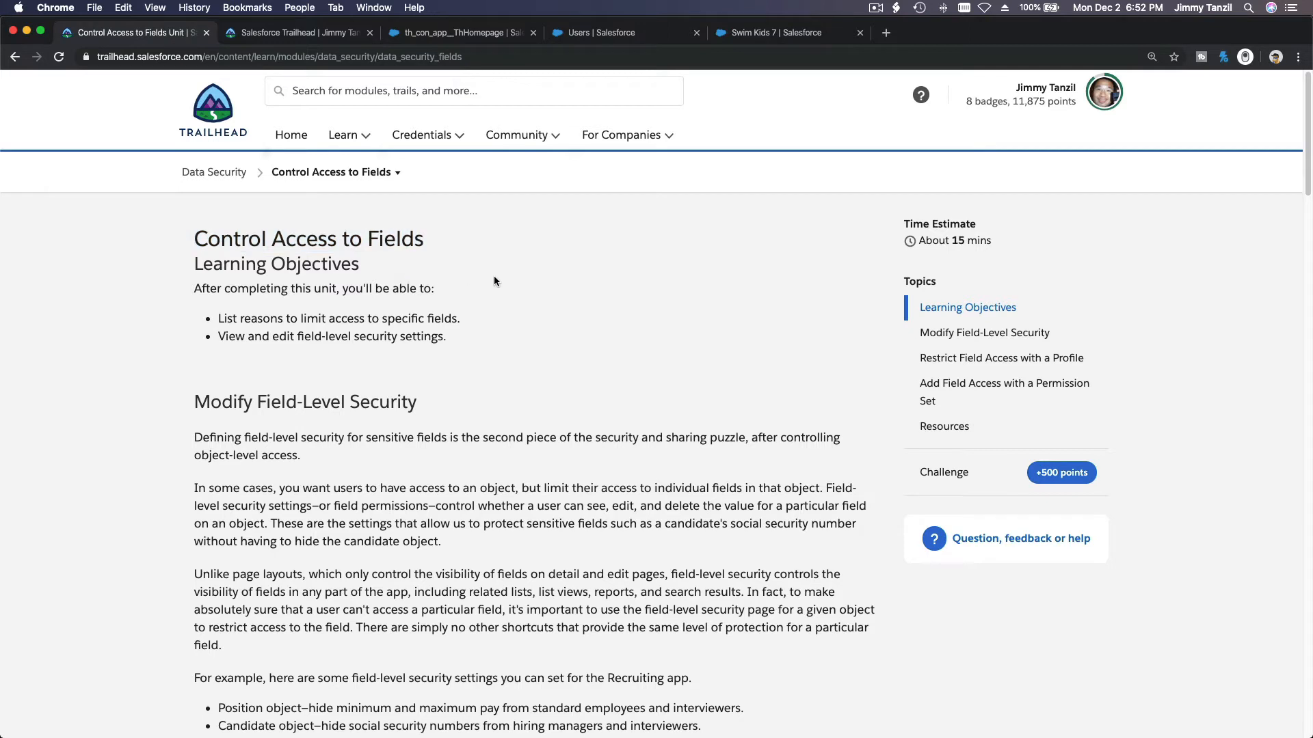
pyautogui.scroll(-3, 495, 281)
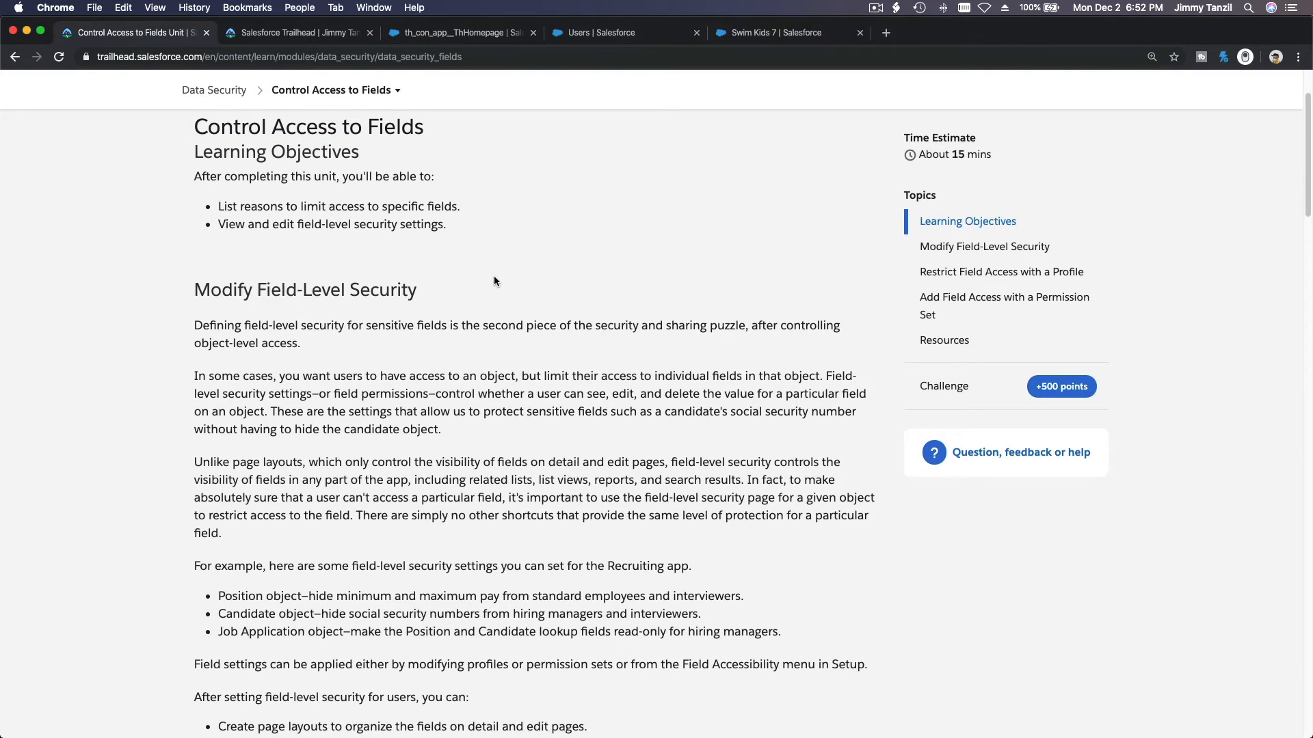
pyautogui.scroll(-2, 495, 280)
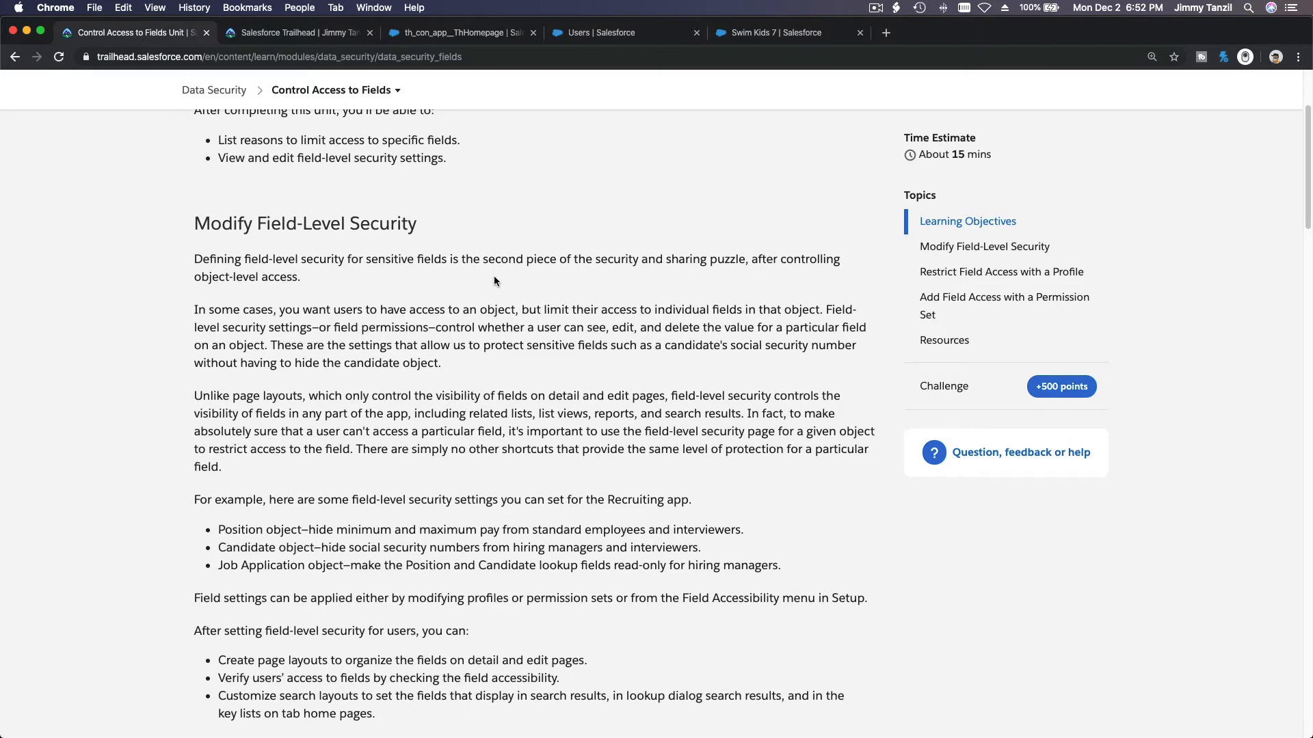
pyautogui.scroll(-10, 494, 279)
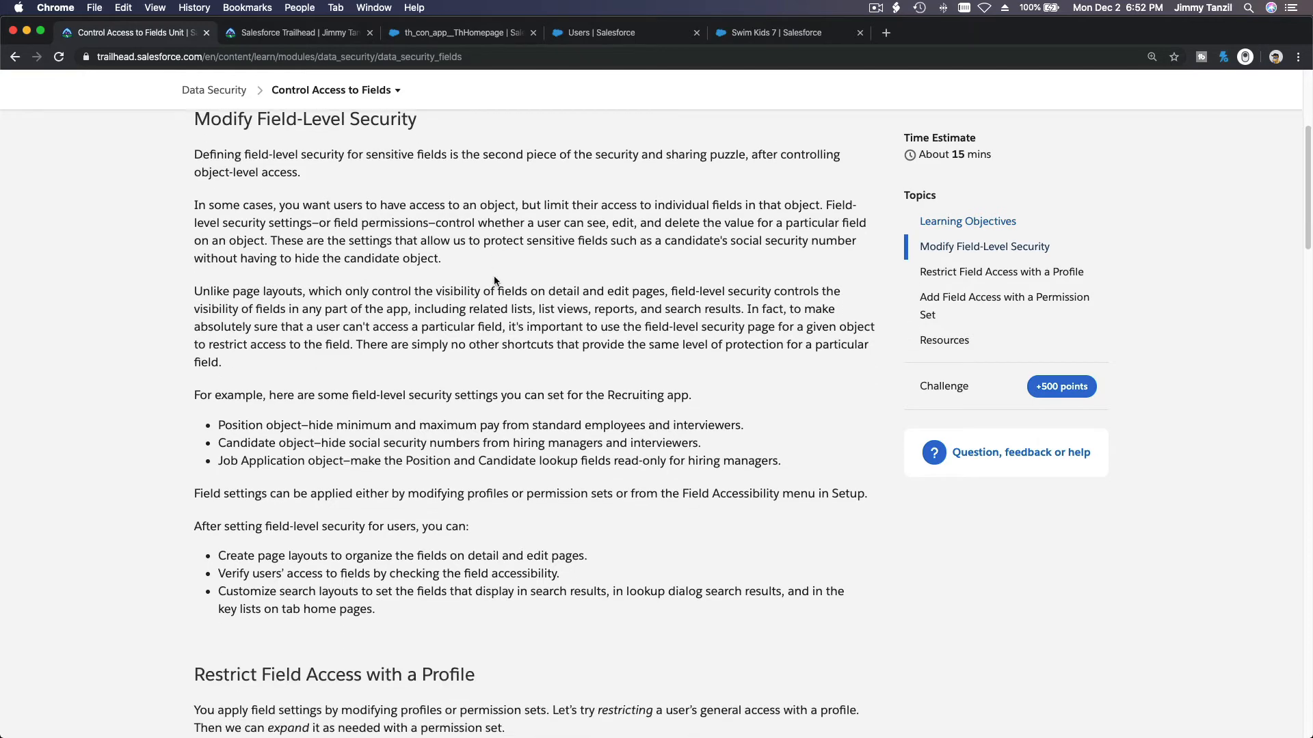
pyautogui.scroll(-4, 493, 276)
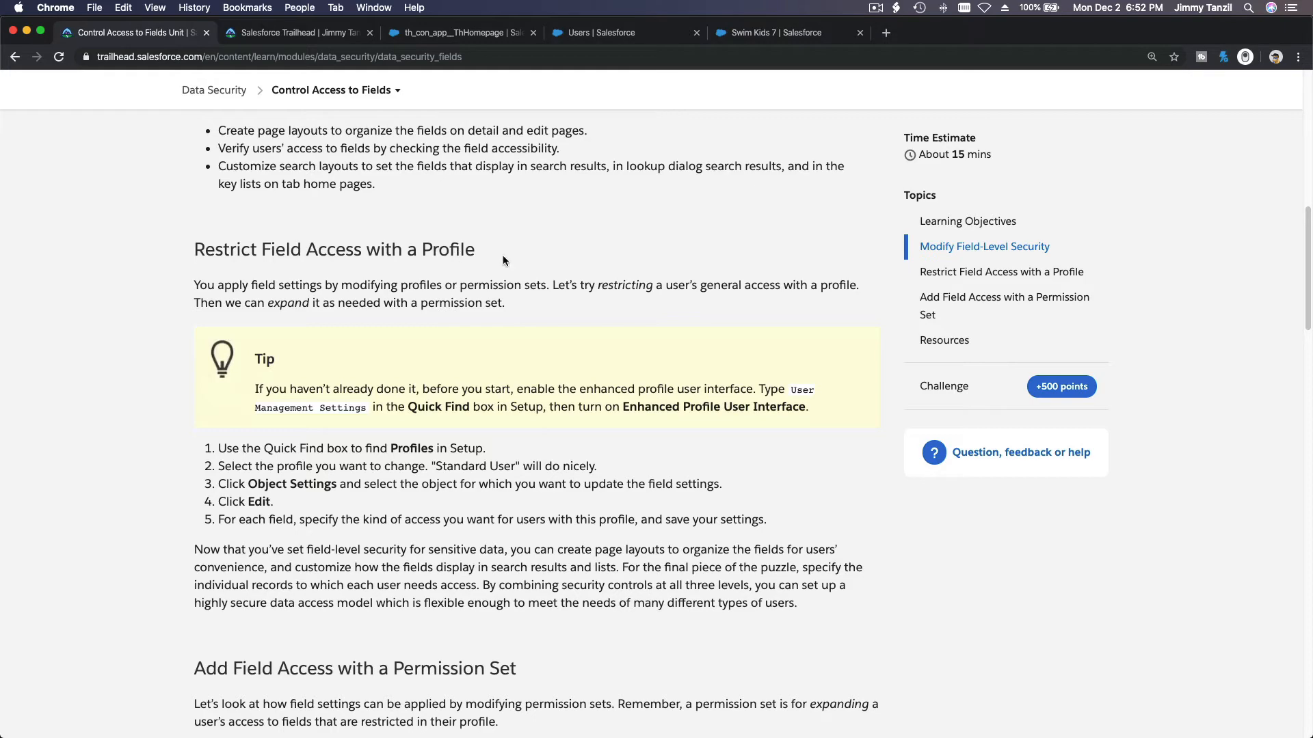
pyautogui.scroll(-10, 502, 261)
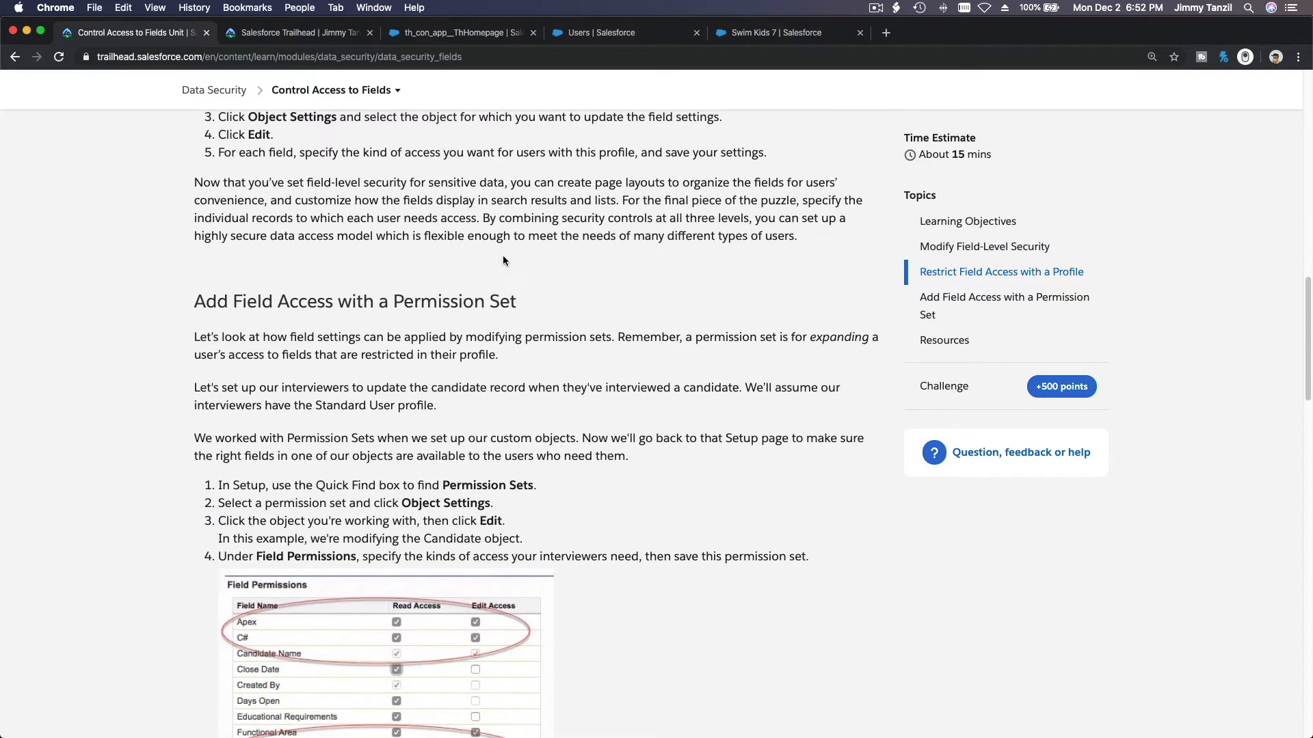
pyautogui.scroll(-1, 279, 278)
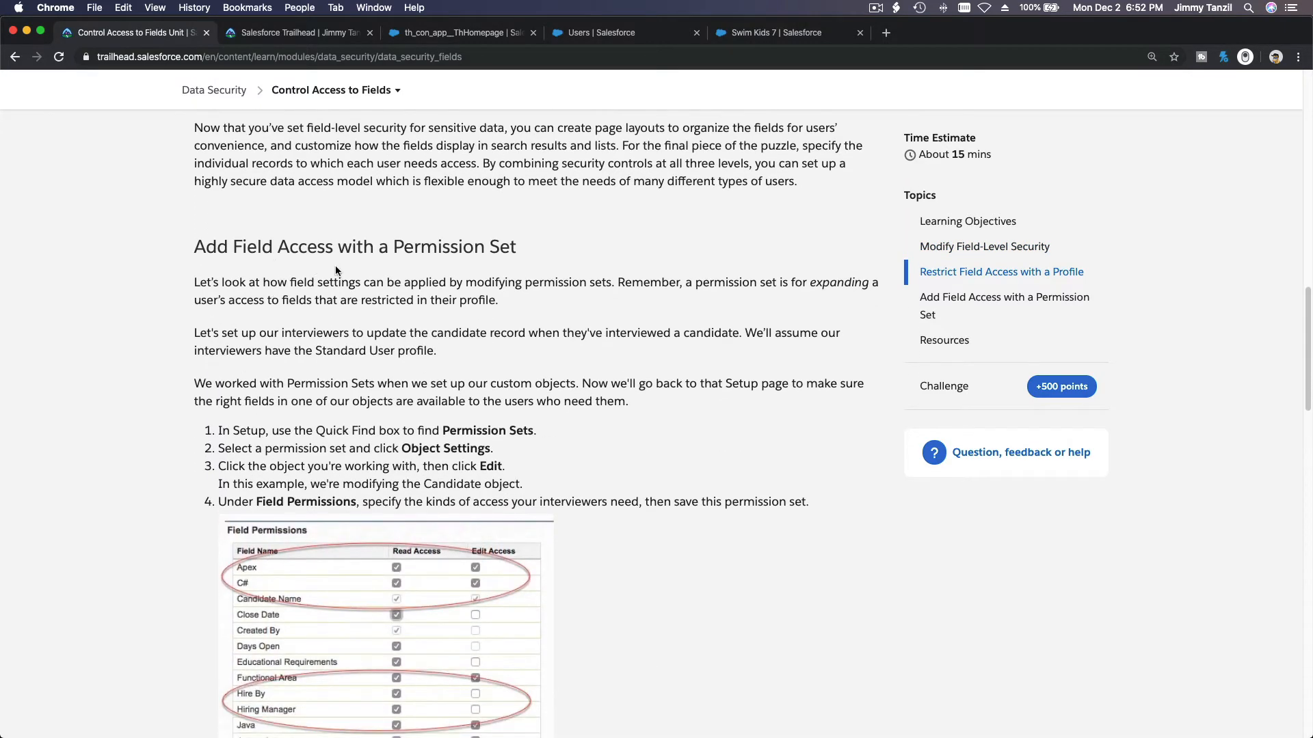
pyautogui.moveTo(518, 250); pyautogui.dragTo(186, 252)
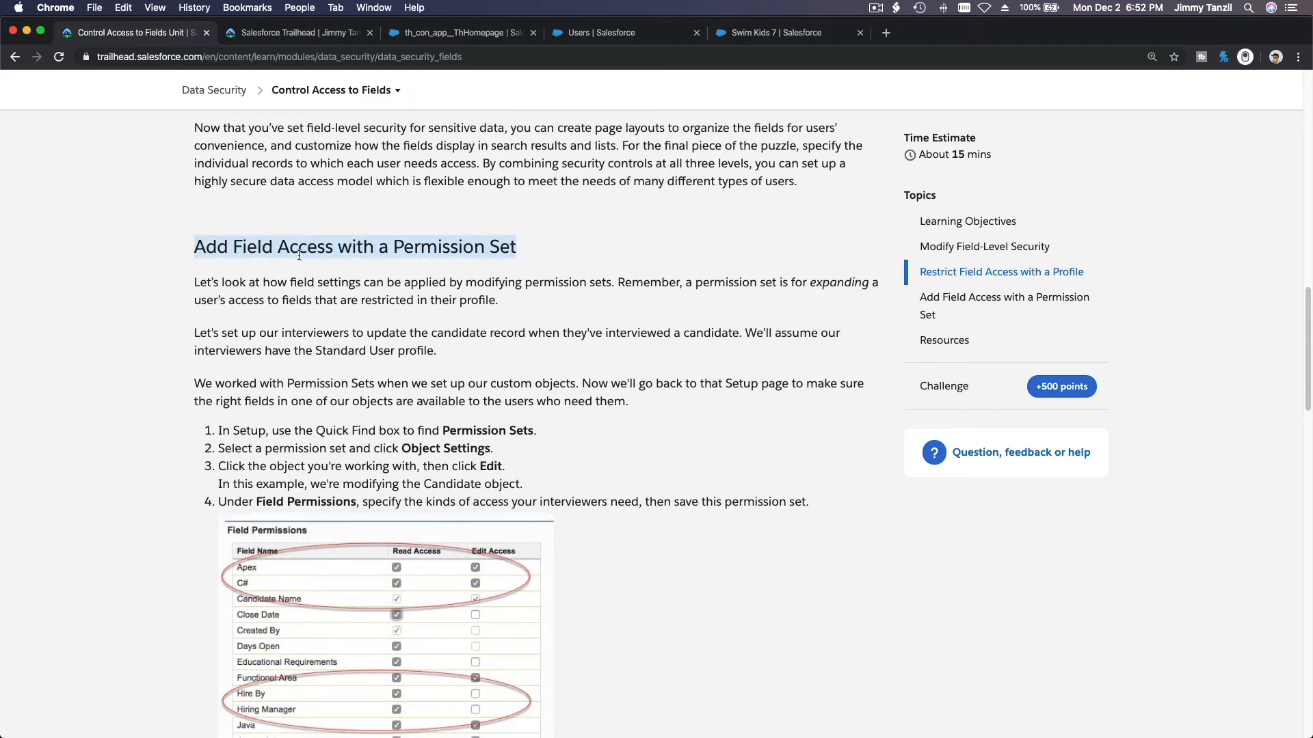
pyautogui.click(533, 252)
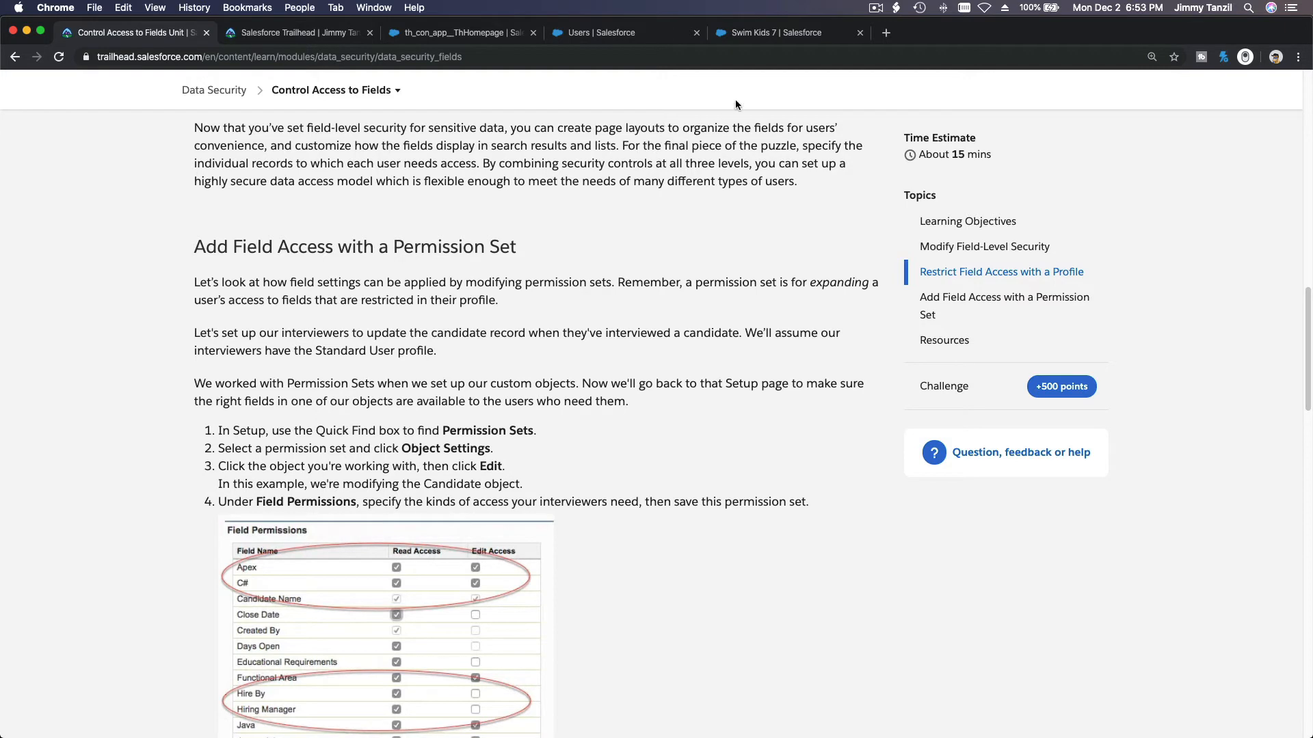
# Step: Return to the Swim Kids 7 record, log out of the impersonated user's session, and close the open Salesforce org pages
pyautogui.click(745, 34)
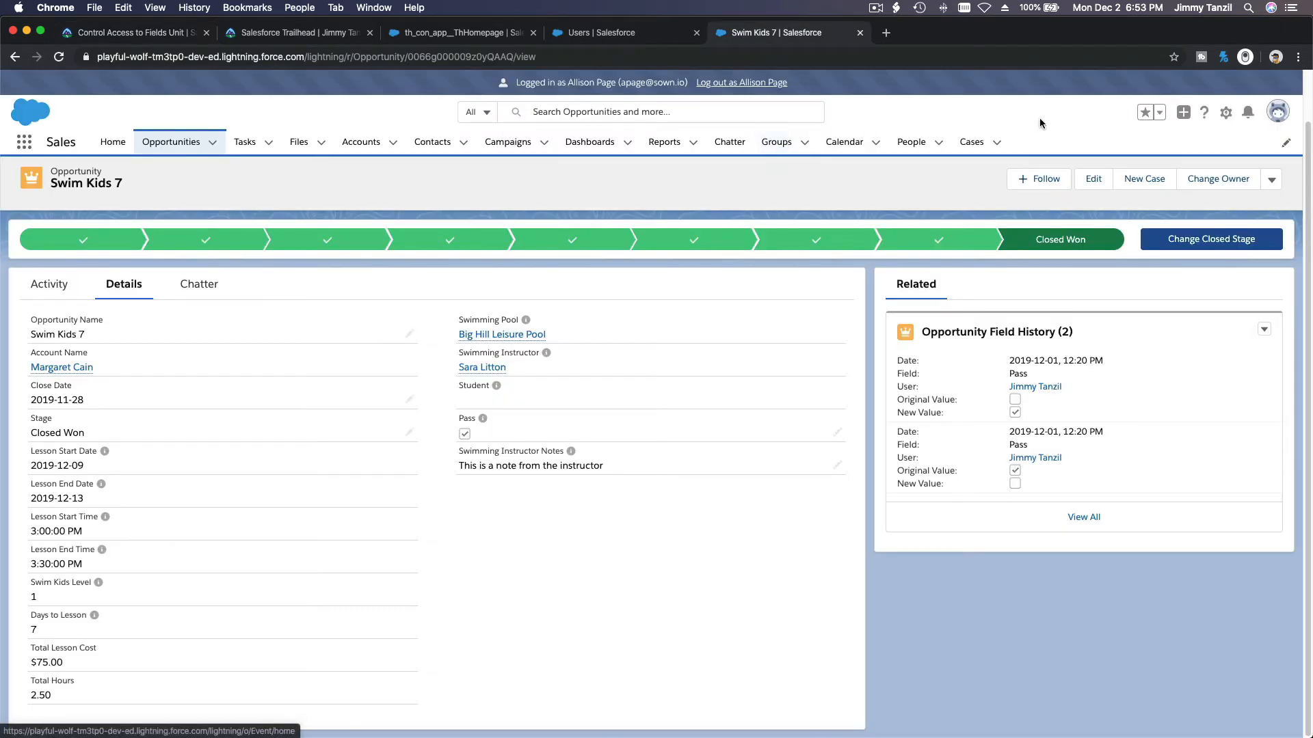
pyautogui.click(746, 82)
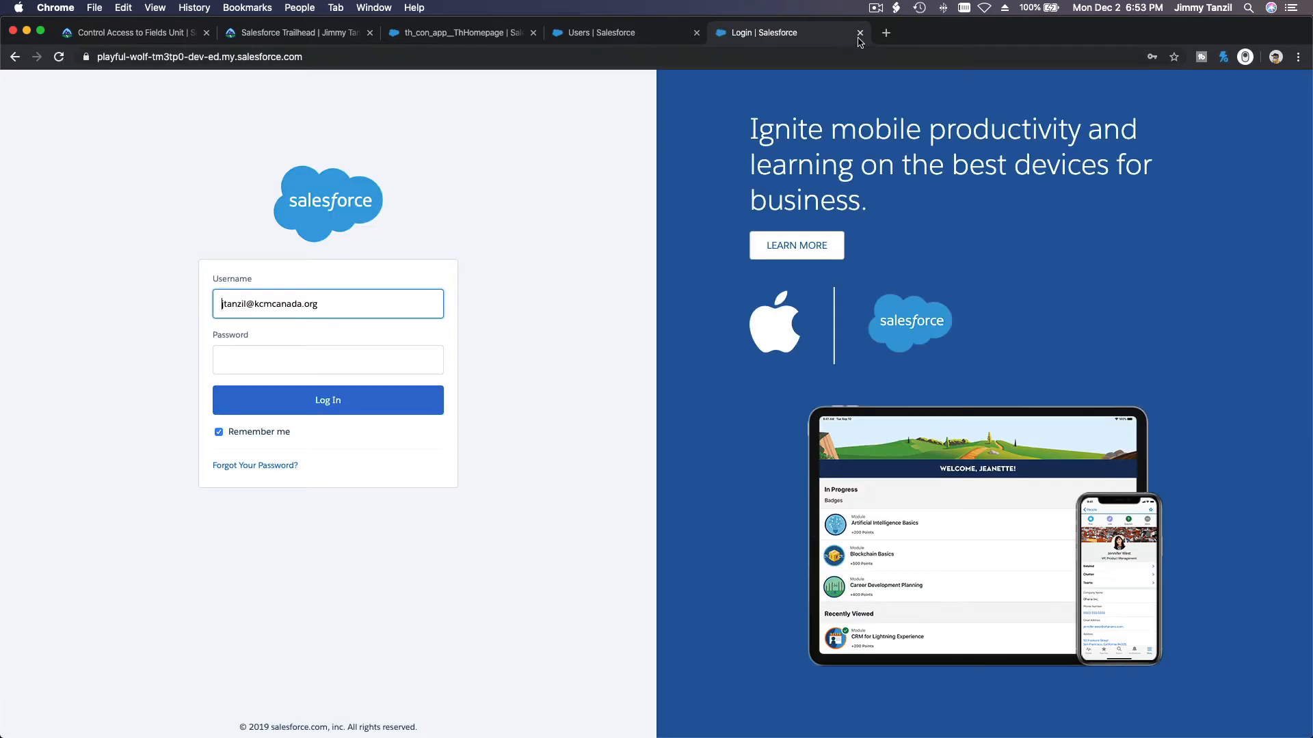
pyautogui.click(860, 33)
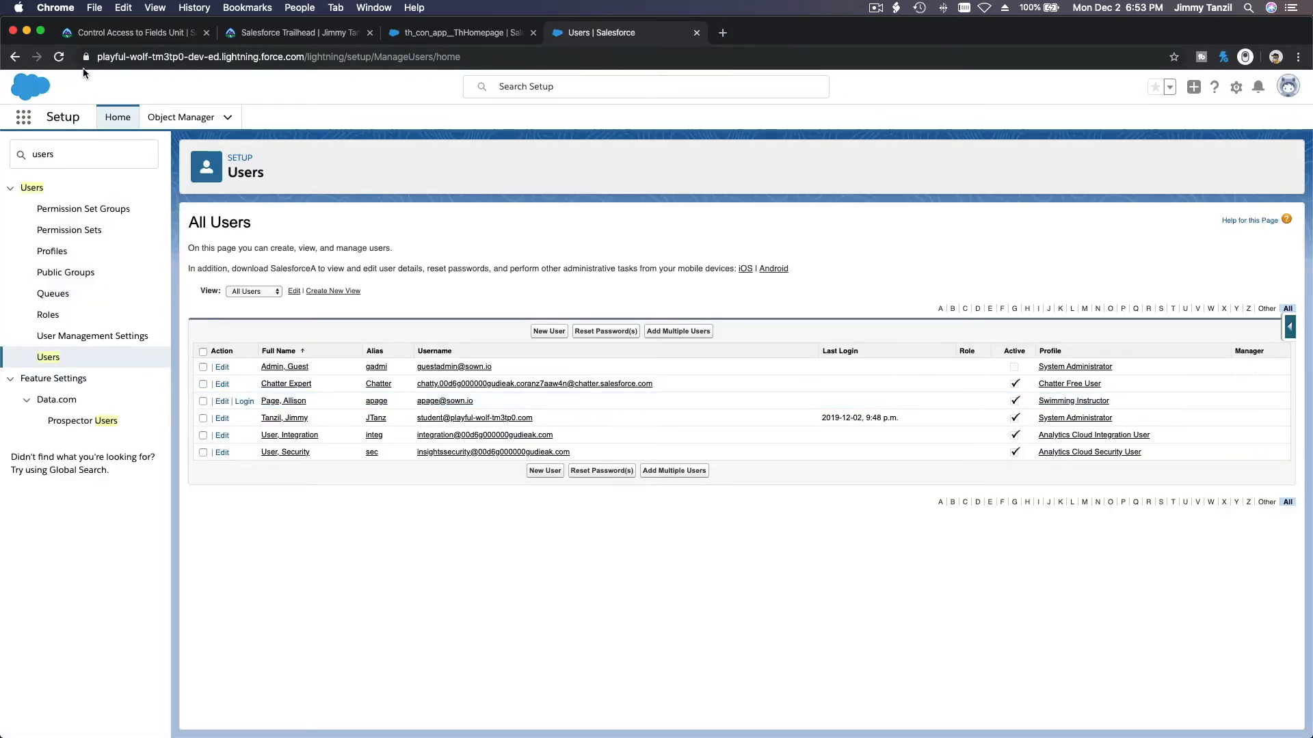
pyautogui.click(63, 60)
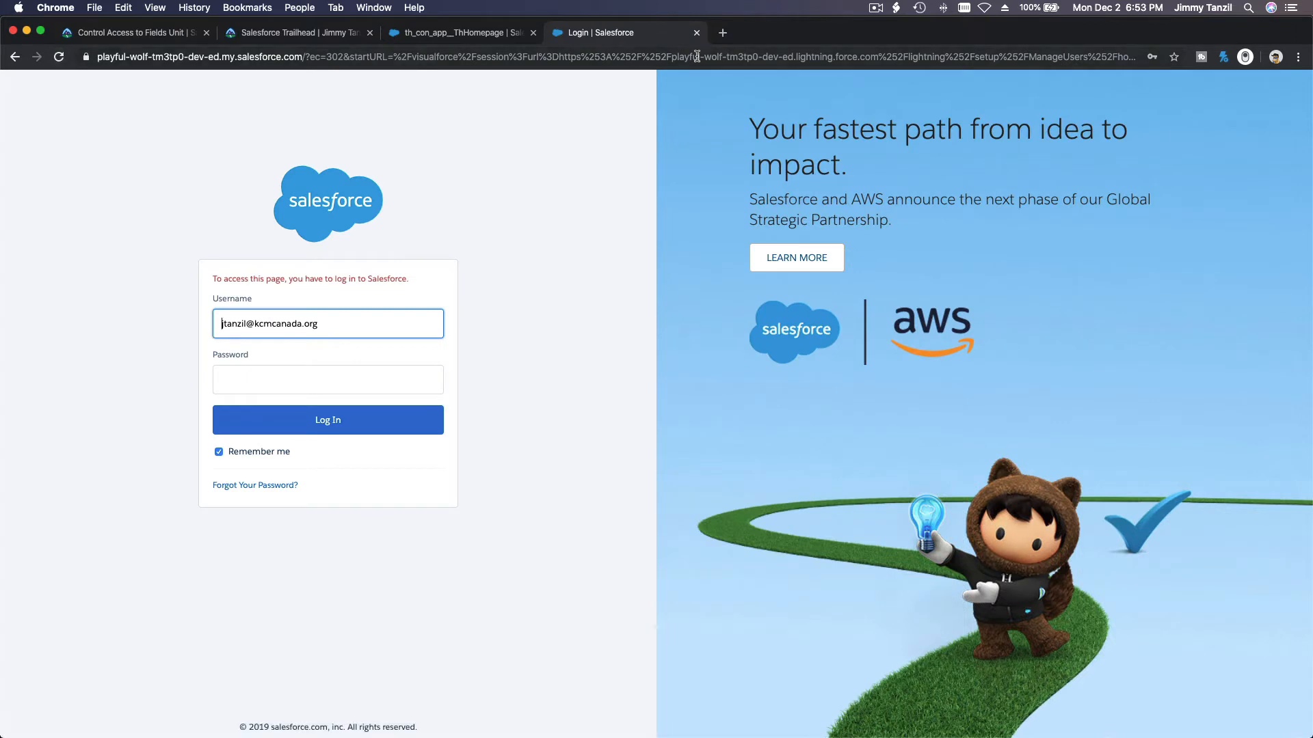
pyautogui.click(696, 33)
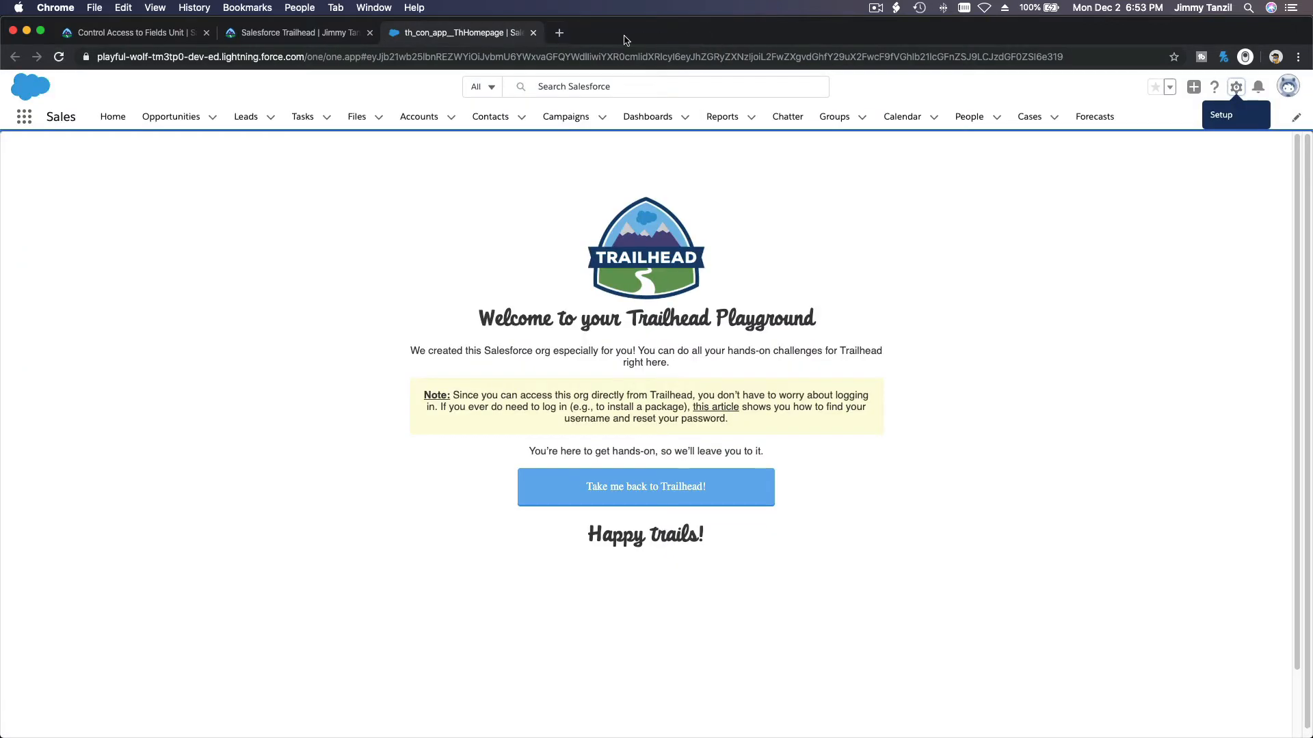
pyautogui.click(533, 33)
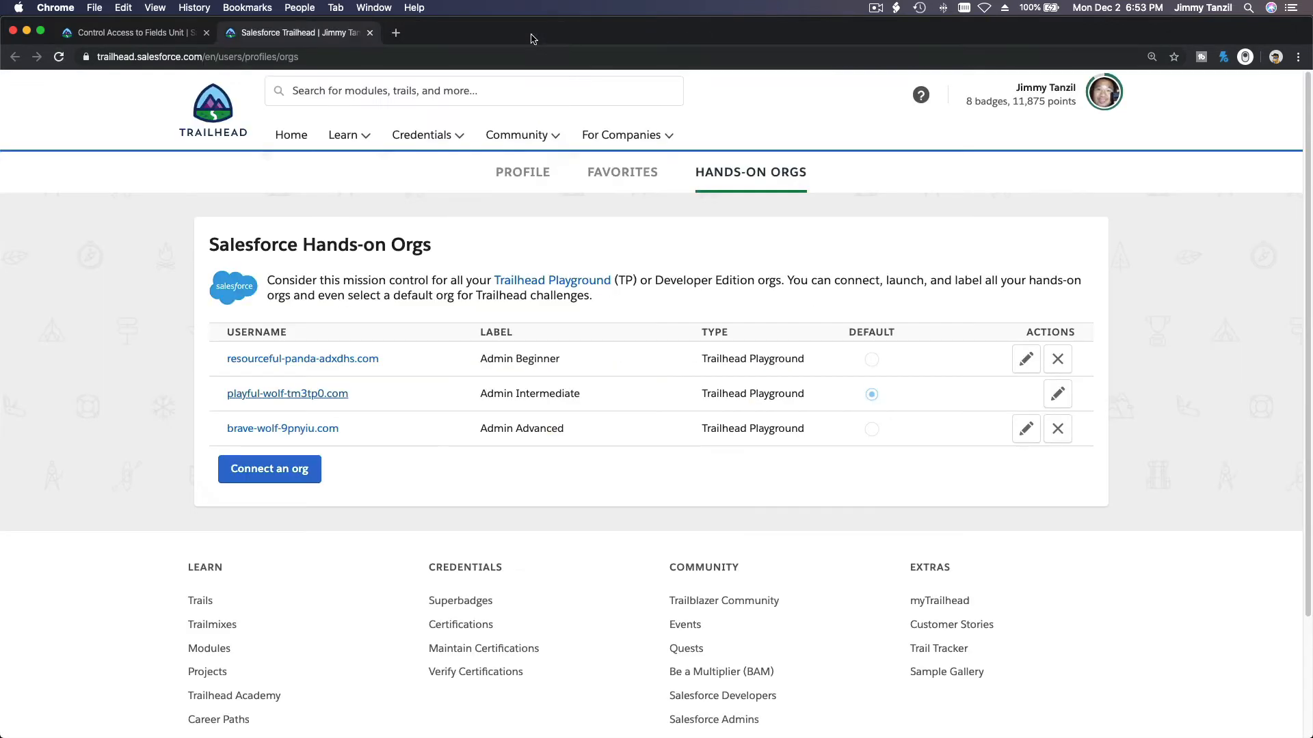
# Step: Relaunch the Admin Intermediate playground playful-wolf-tm3tp0.com from the Hands-on Orgs list and open its Setup
pyautogui.click(333, 394)
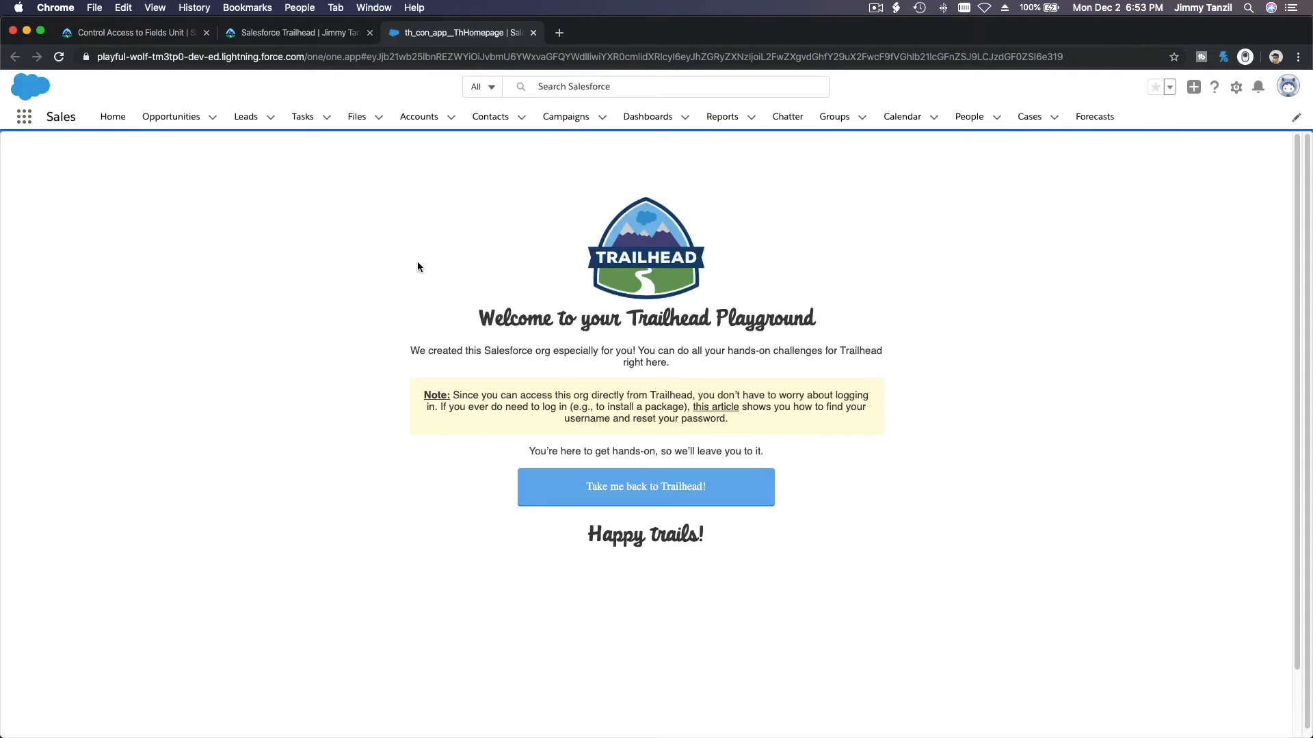
pyautogui.click(1235, 88)
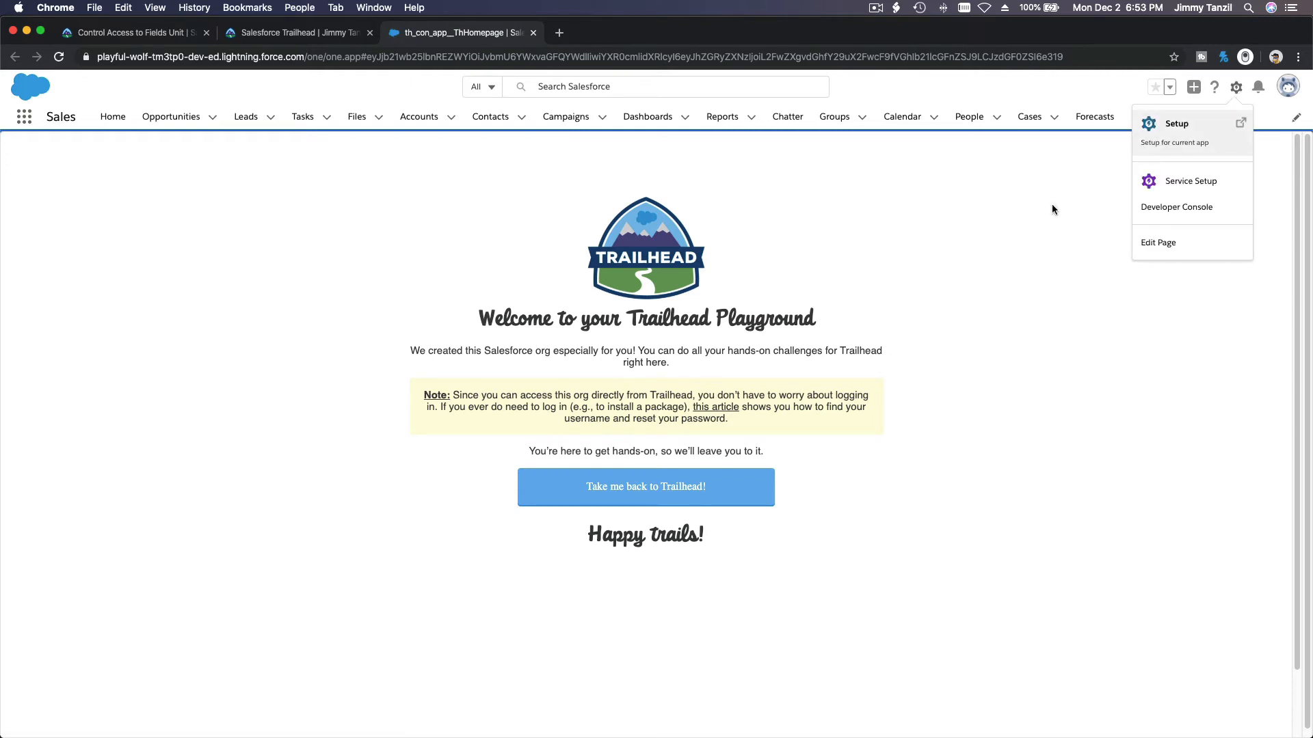
pyautogui.click(1191, 141)
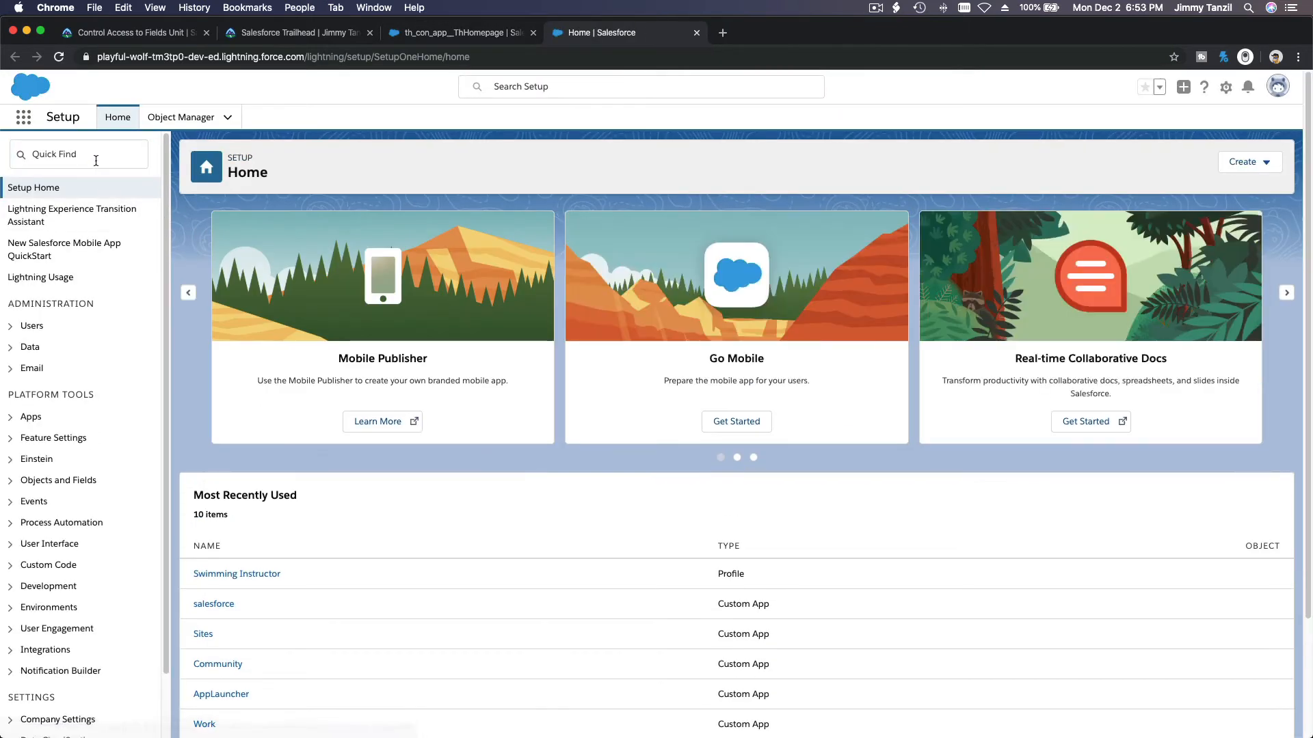
# Step: Find Permission Sets in Setup, then create and save a new permission set labelled "Can modify swimming lesson schedule"
pyautogui.click(95, 161)
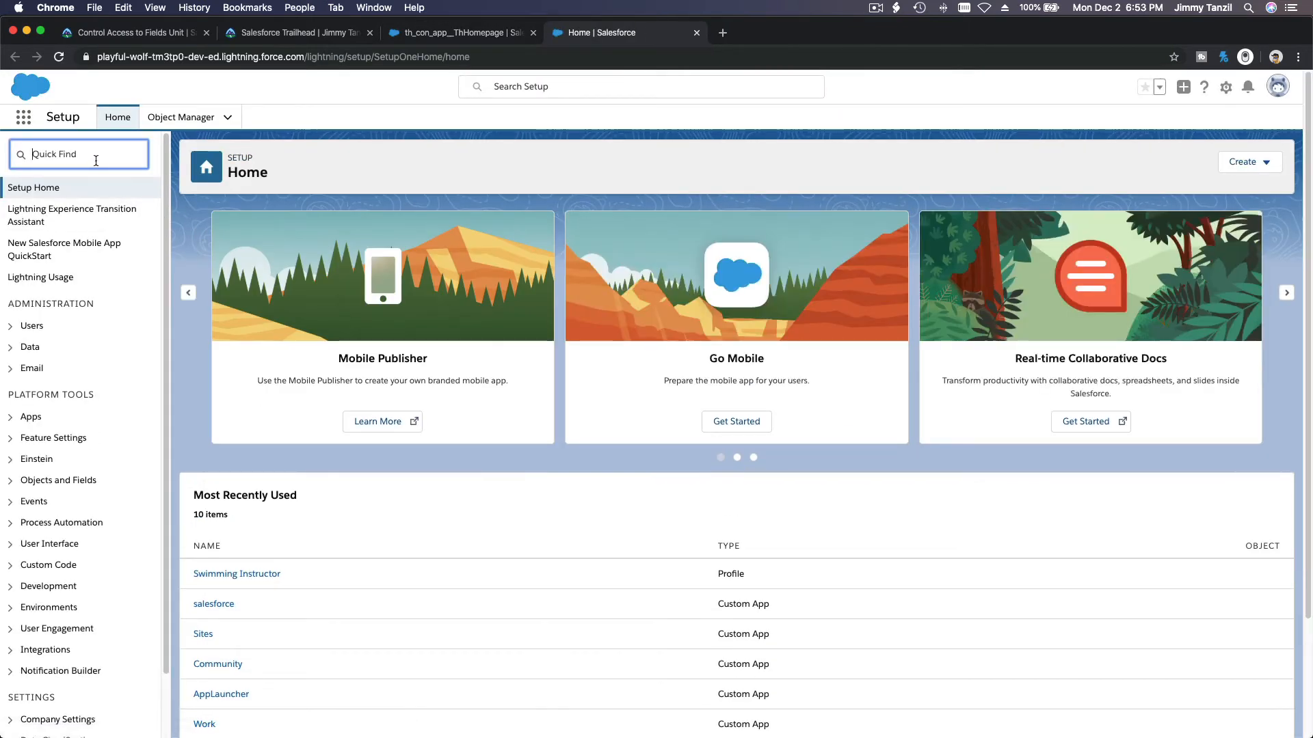
pyautogui.write('Permi')
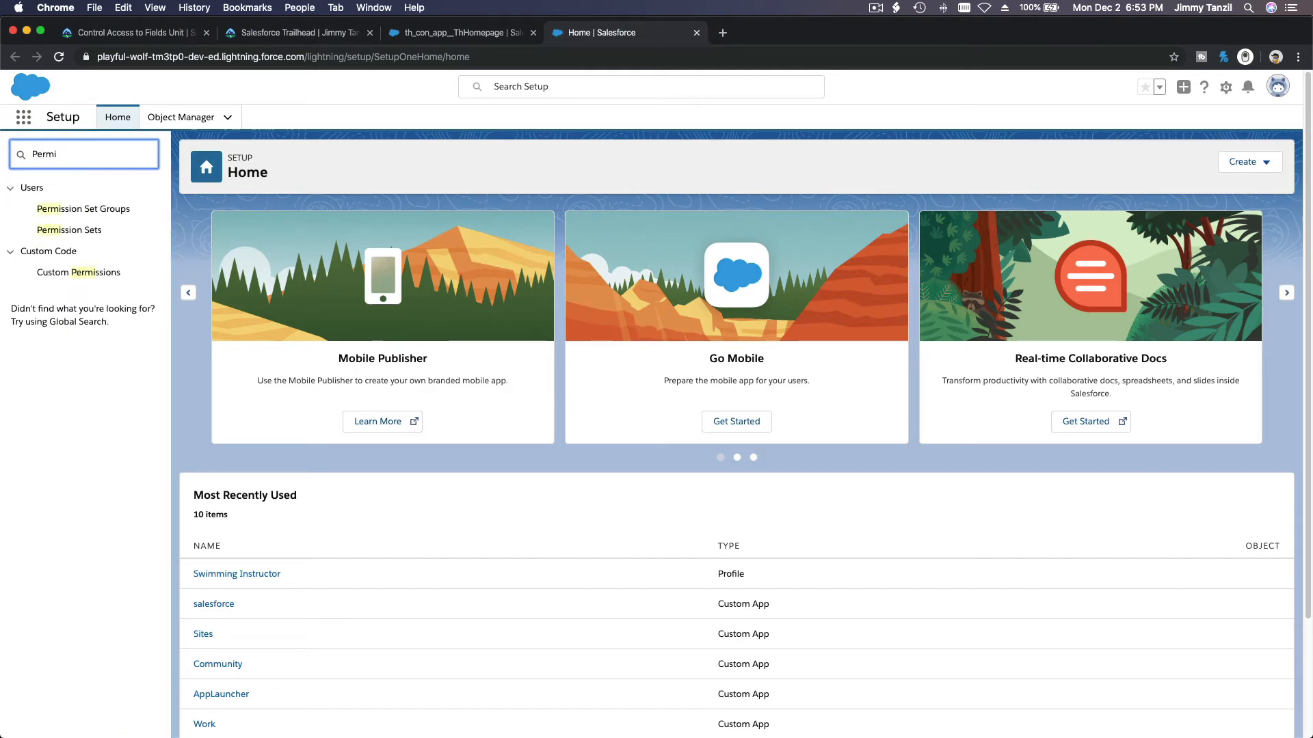
pyautogui.click(90, 232)
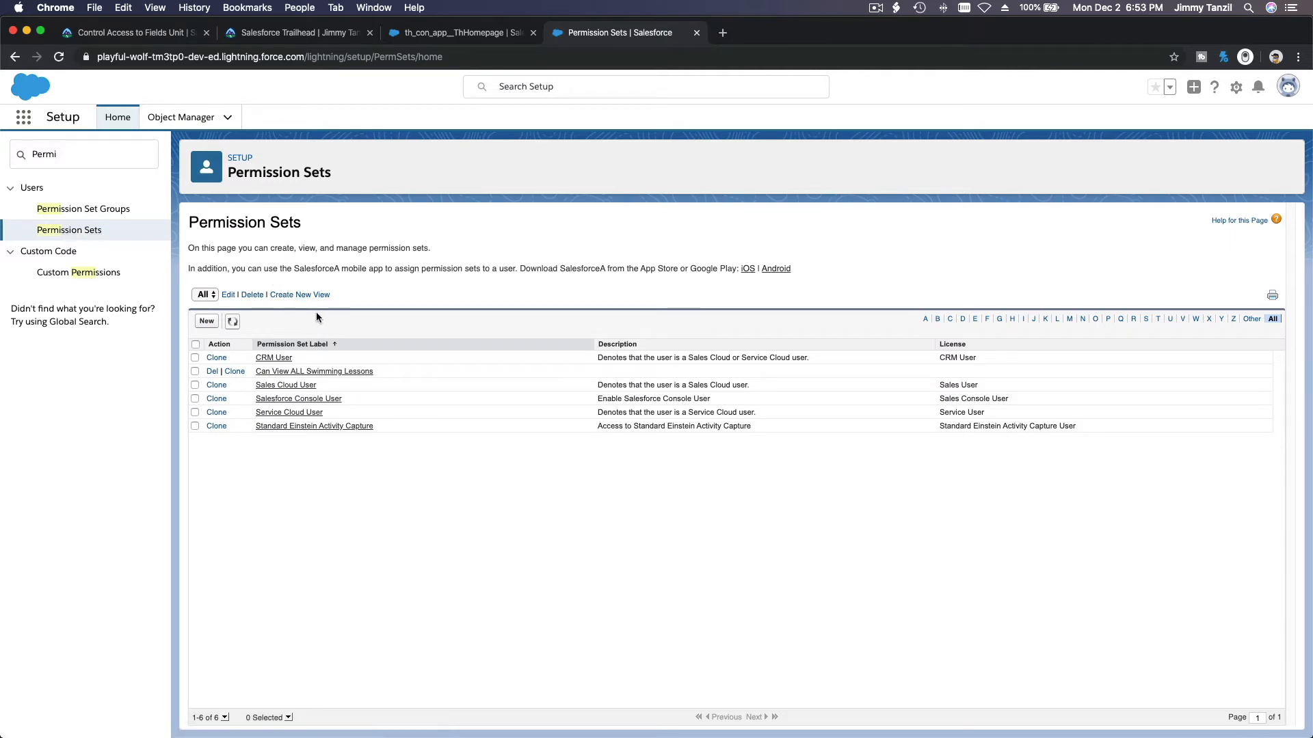
pyautogui.click(207, 321)
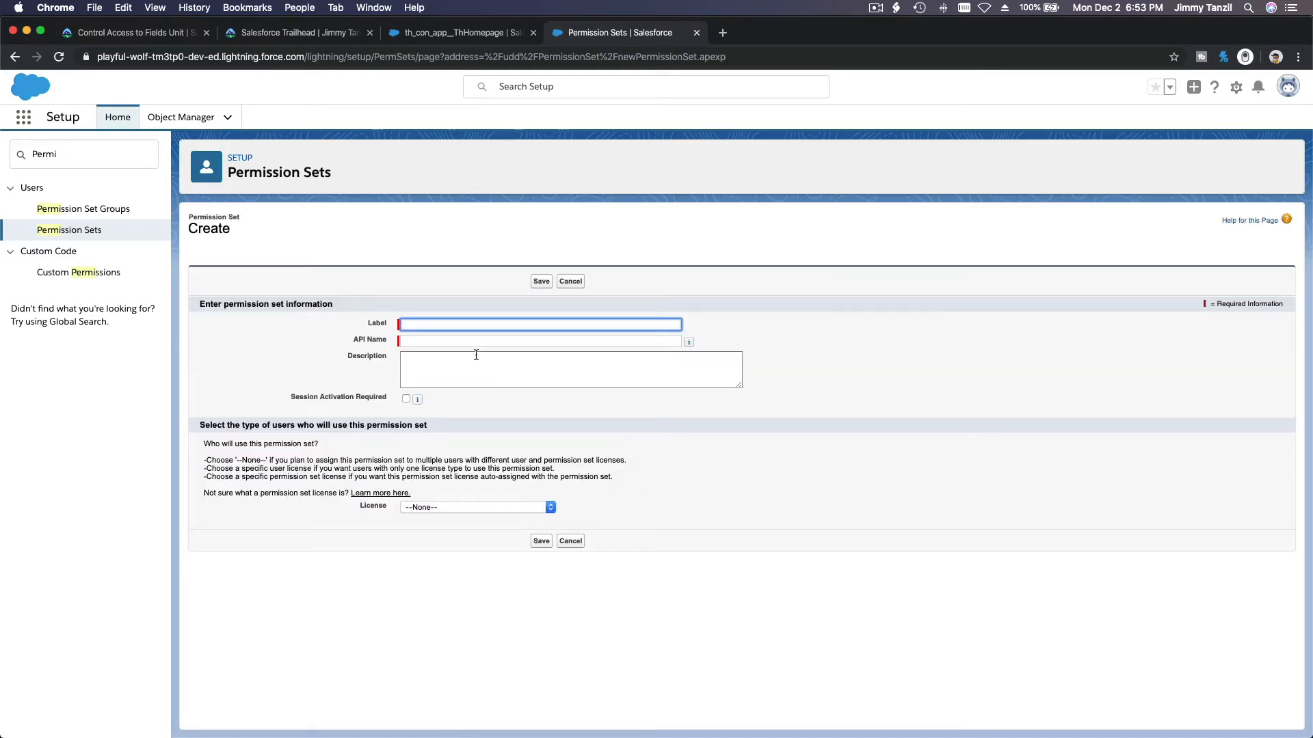
pyautogui.write('Can modify swimming lesson schedule')
pyautogui.press('Tab')
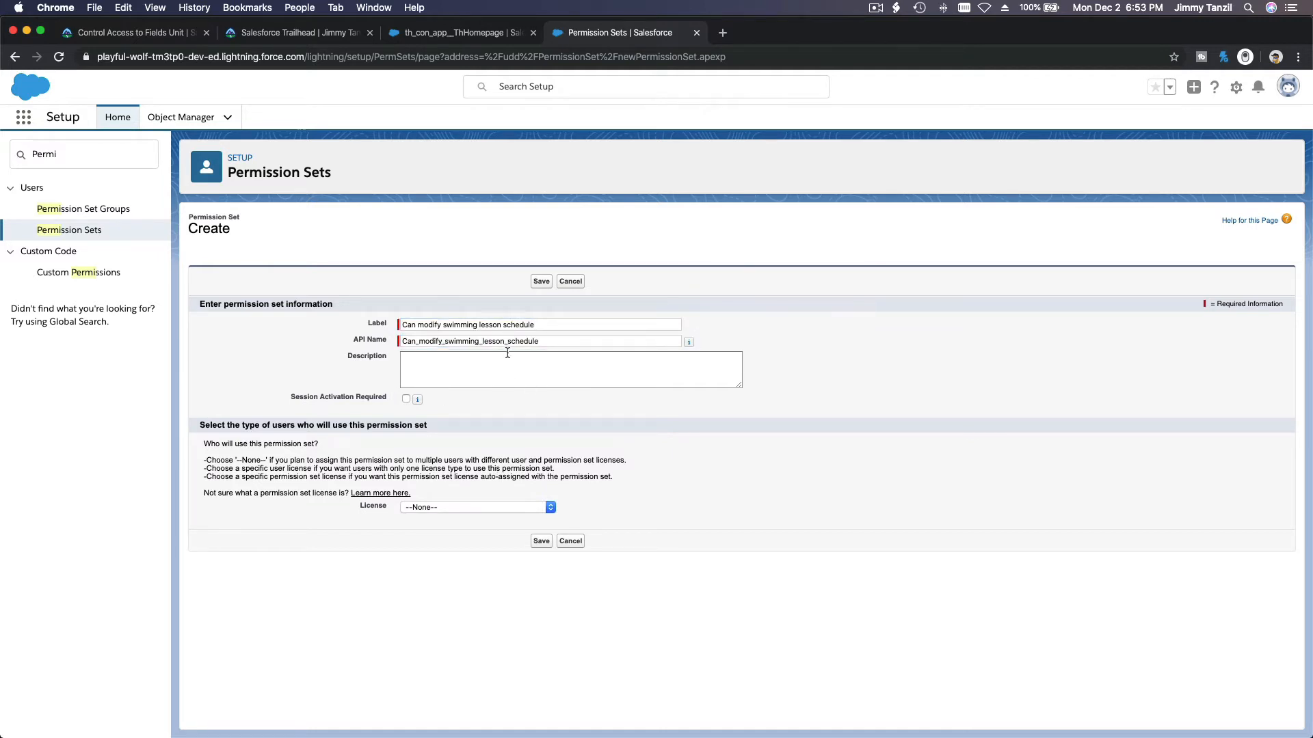
pyautogui.click(541, 284)
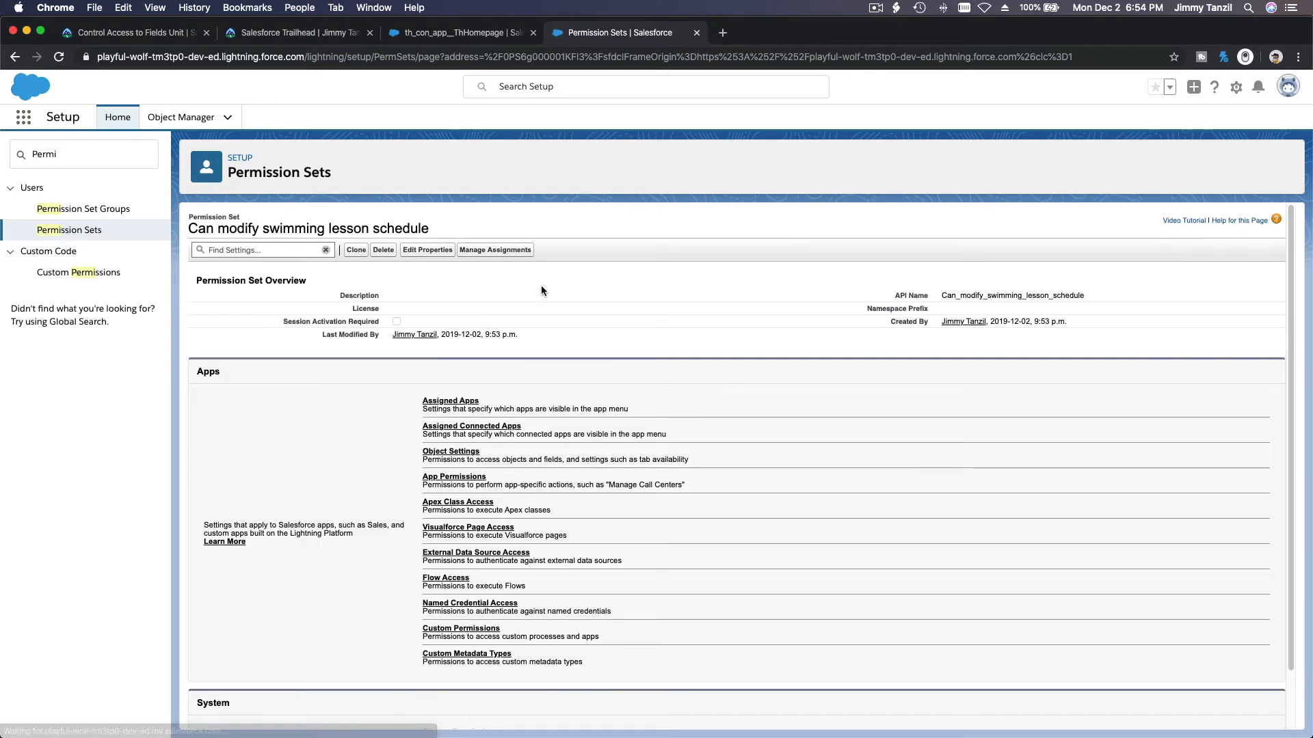
# Step: Open the permission set's object settings and find the settings for the Opportunities object
pyautogui.click(462, 452)
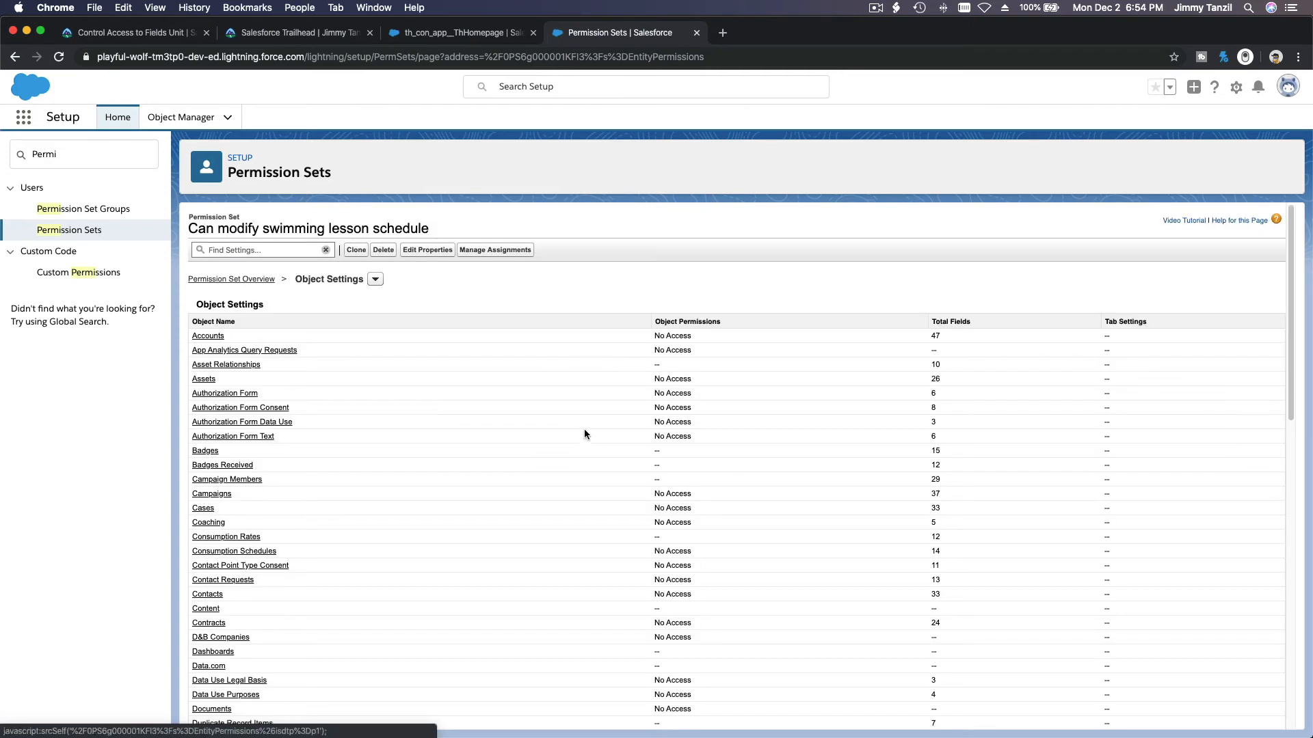
pyautogui.scroll(-10, 345, 307)
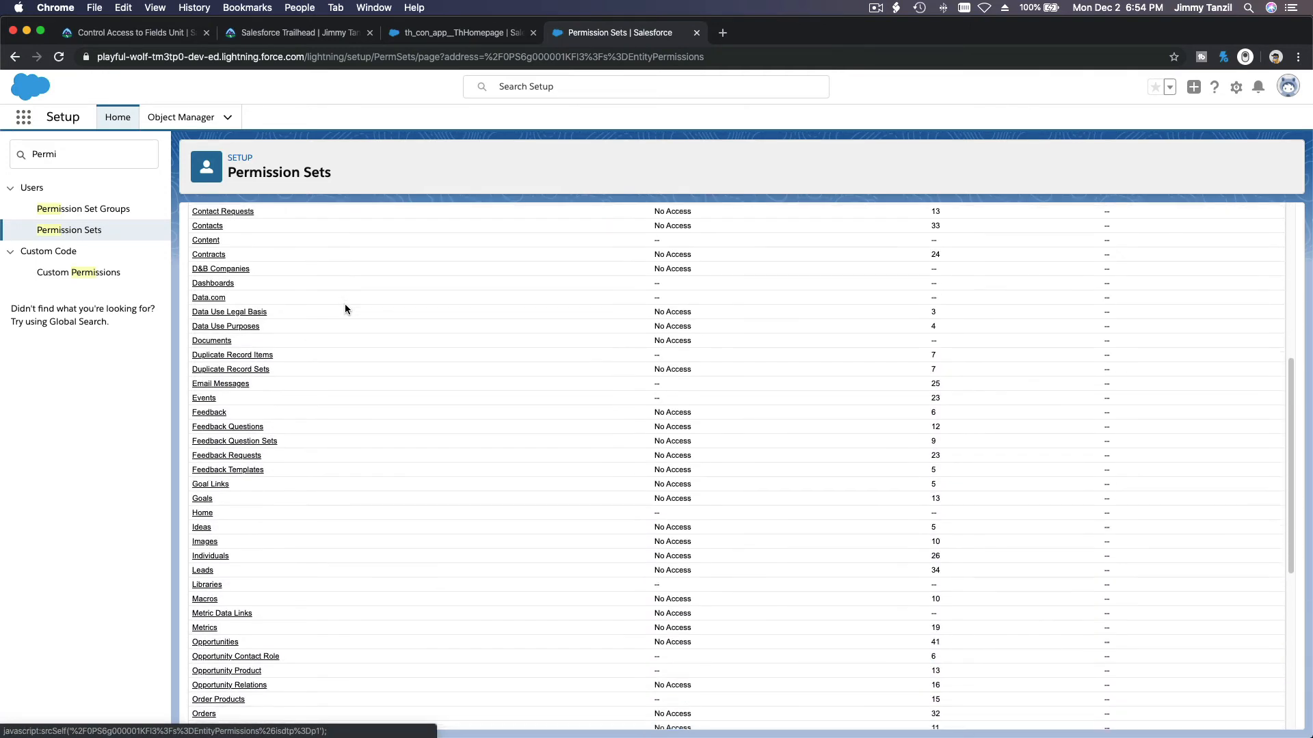
pyautogui.scroll(10, 345, 308)
pyautogui.click(270, 248)
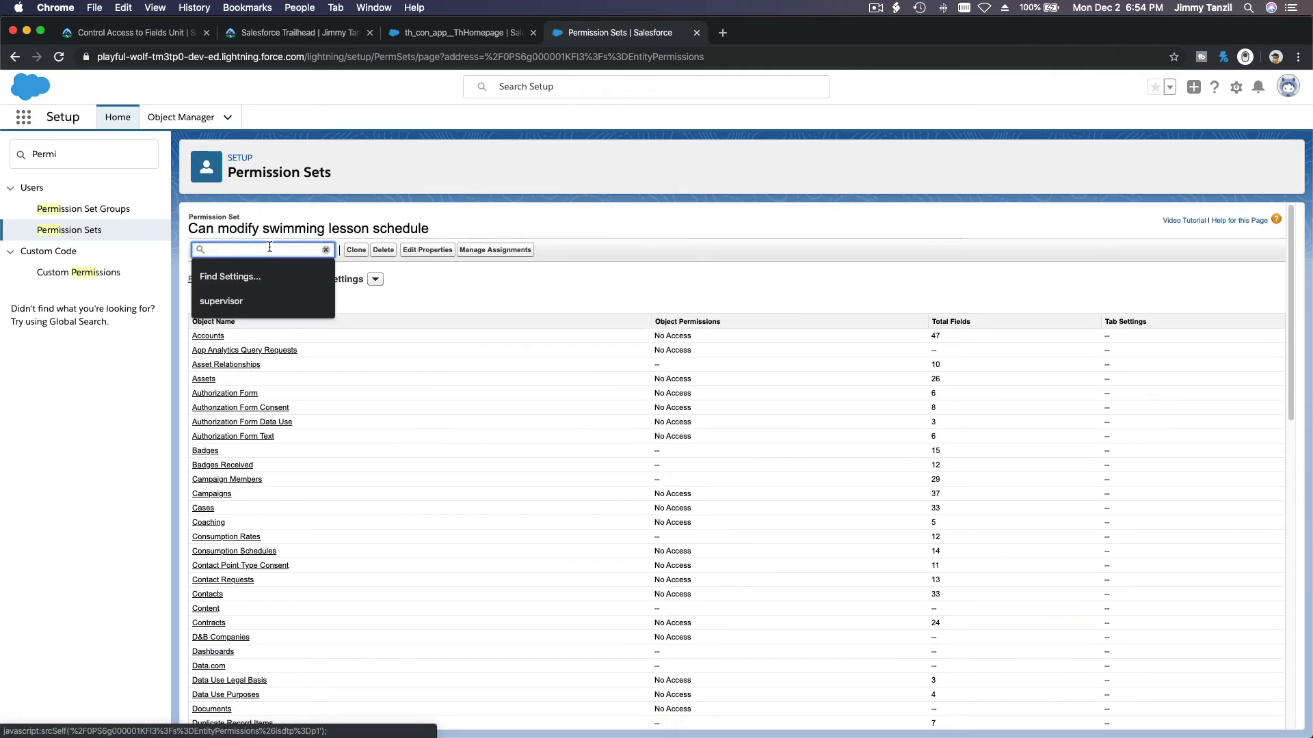
pyautogui.write('Oppo')
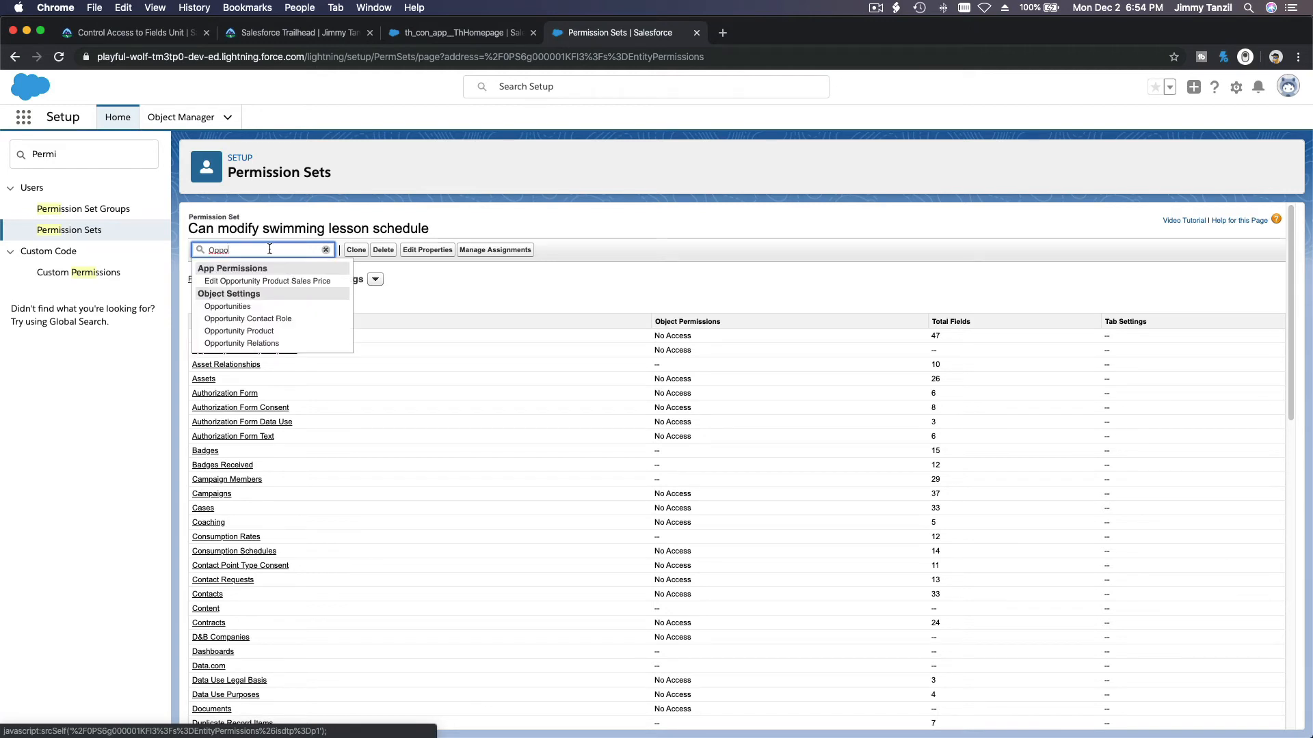
pyautogui.click(241, 307)
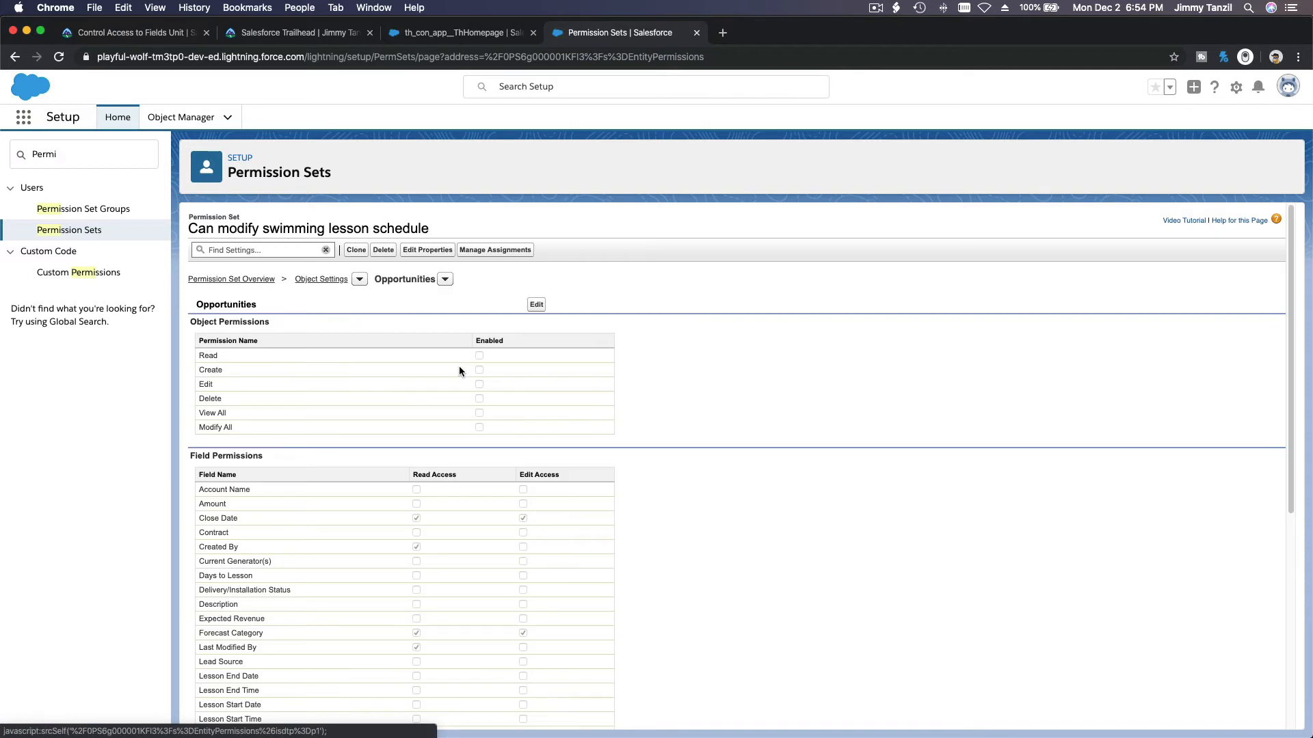
# Step: Enable Read and Edit on Opportunities, grant read and edit access to Lesson Start Date, End Date, Start Time and End Time, and save
pyautogui.click(537, 309)
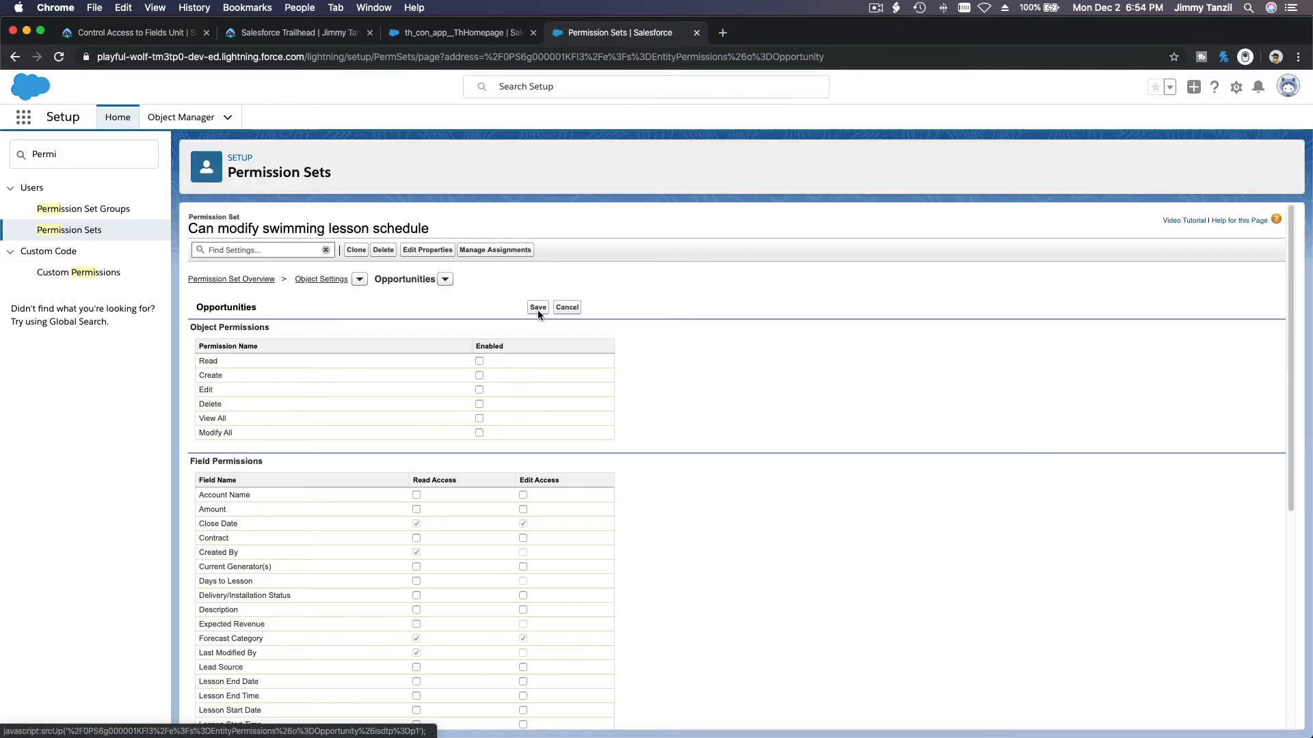
pyautogui.scroll(-1, 538, 311)
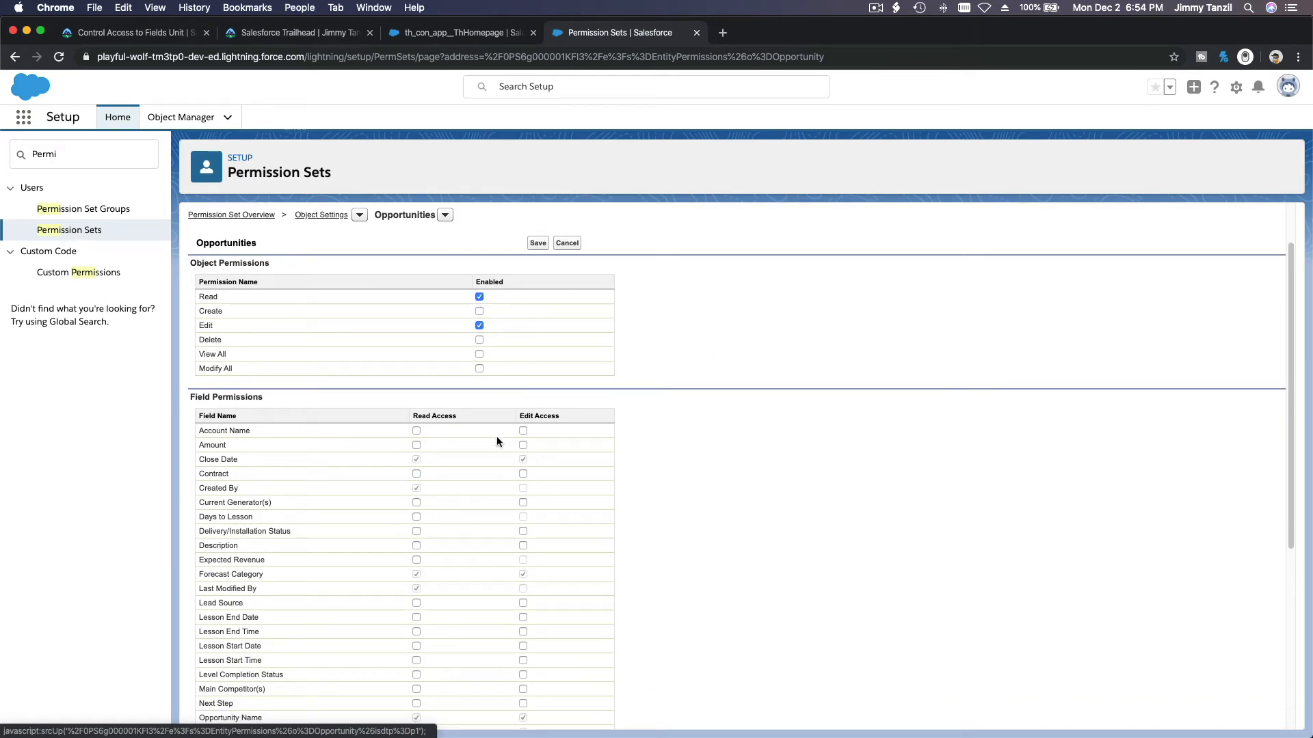
pyautogui.scroll(-4, 470, 425)
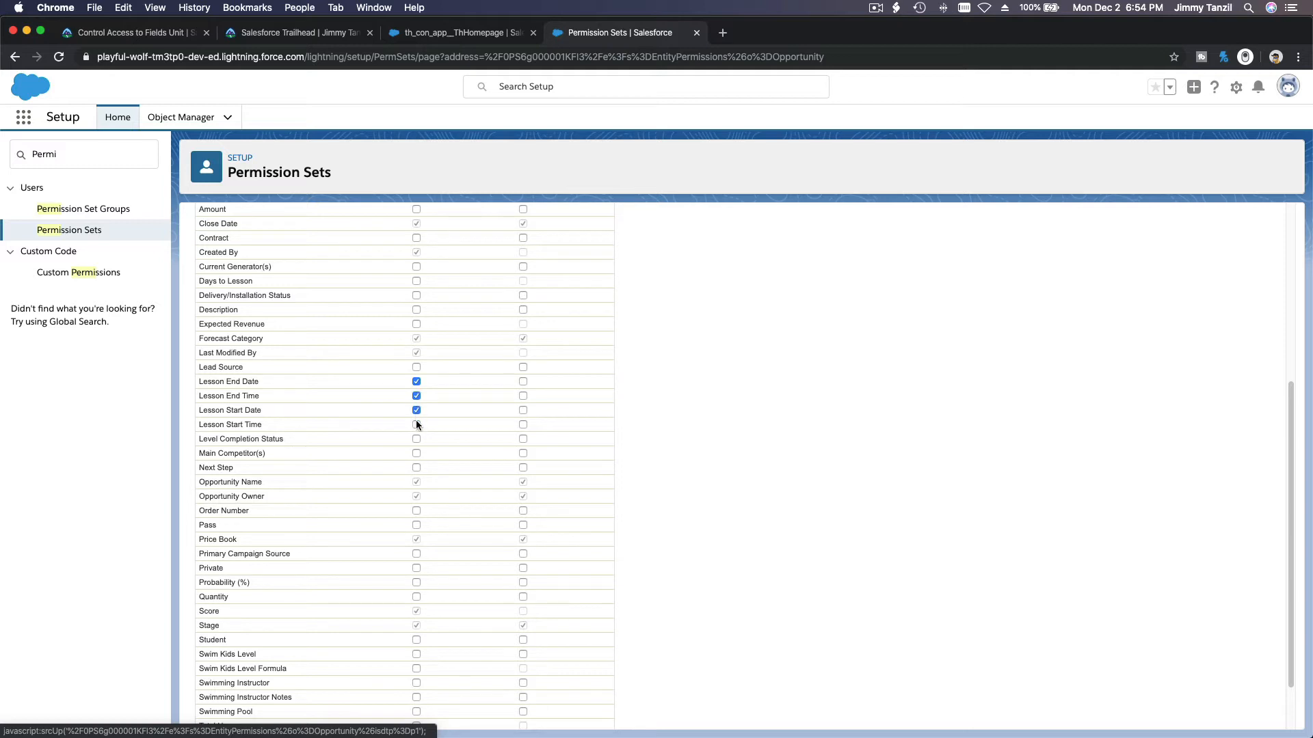
pyautogui.click(521, 424)
pyautogui.click(523, 397)
pyautogui.click(523, 410)
pyautogui.scroll(5, 662, 456)
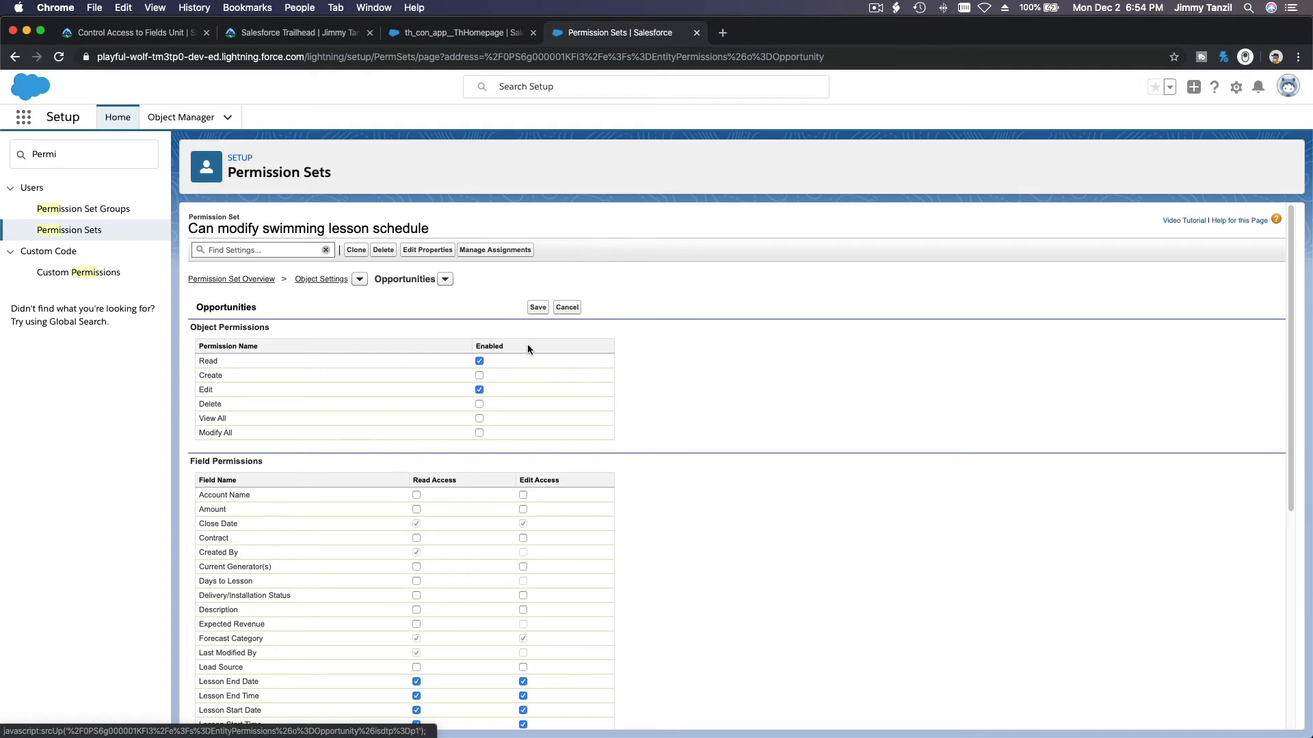
pyautogui.click(538, 308)
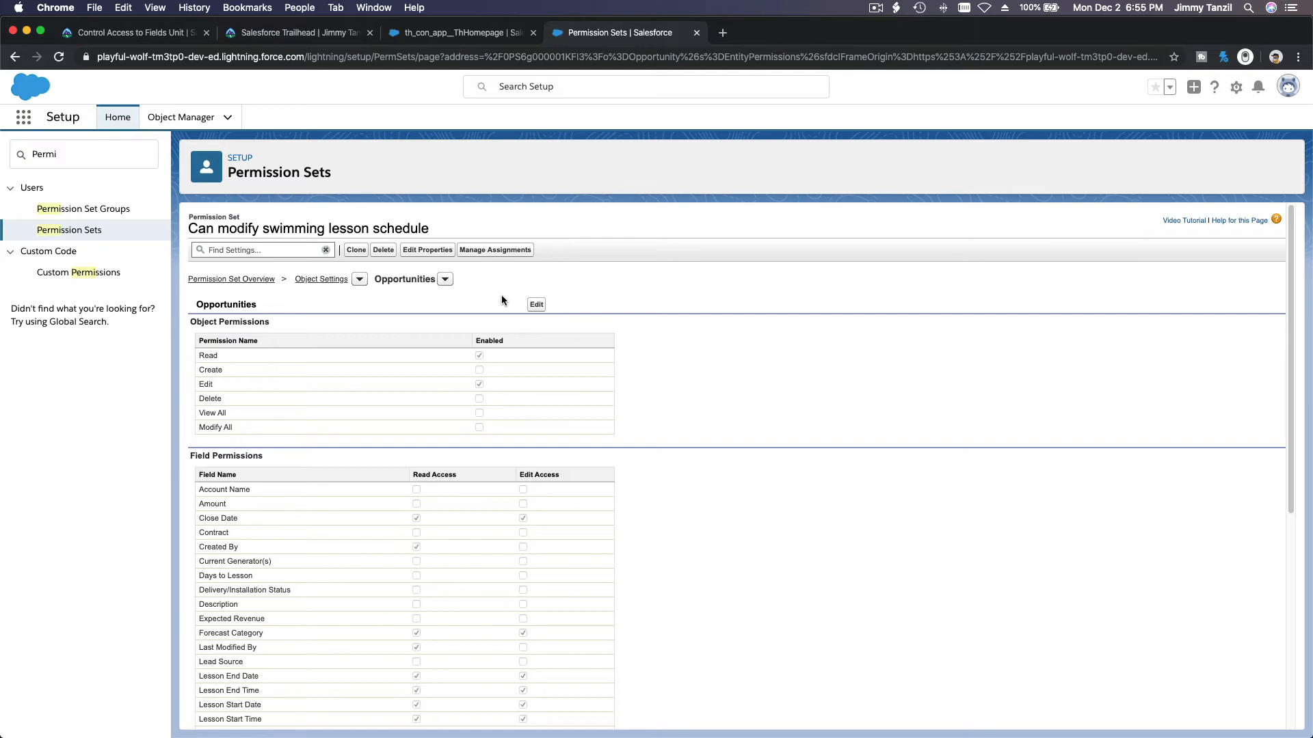
# Step: Assign the "Can modify swimming lesson schedule" permission set to the user with the Swimming Instructor profile
pyautogui.click(492, 251)
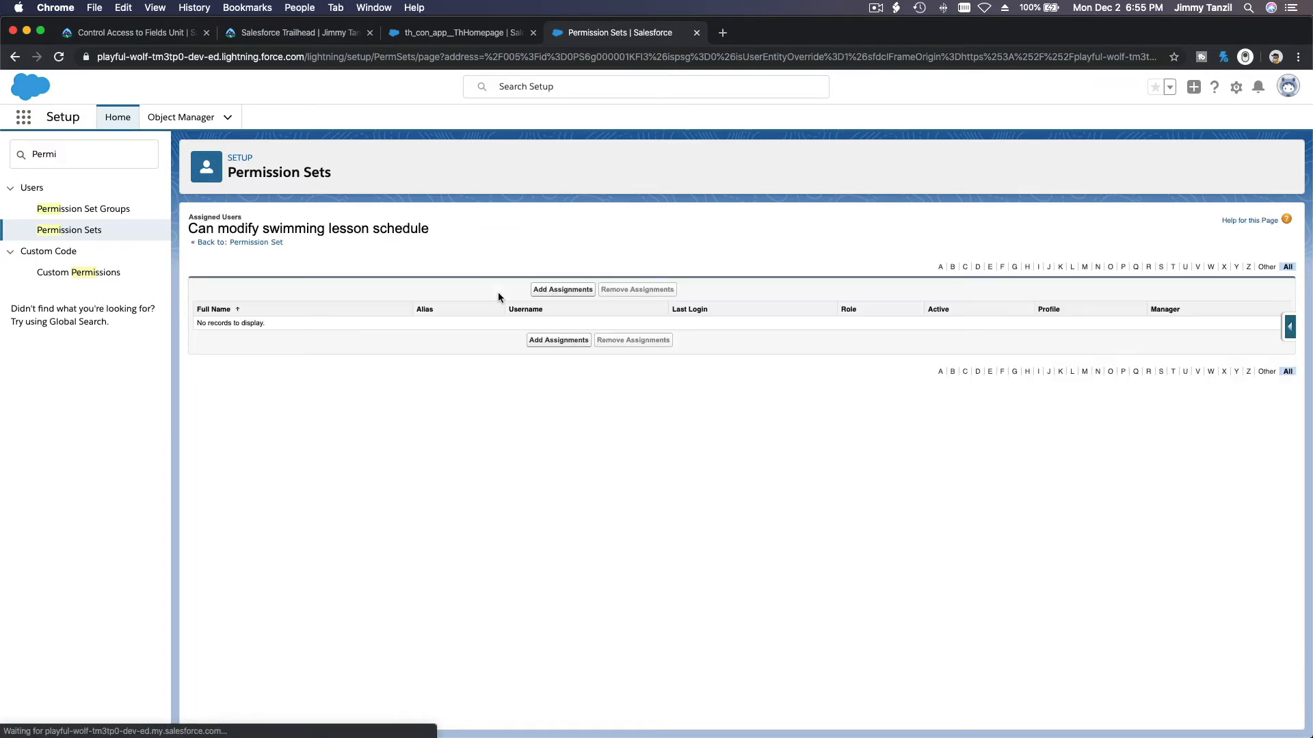
pyautogui.click(561, 290)
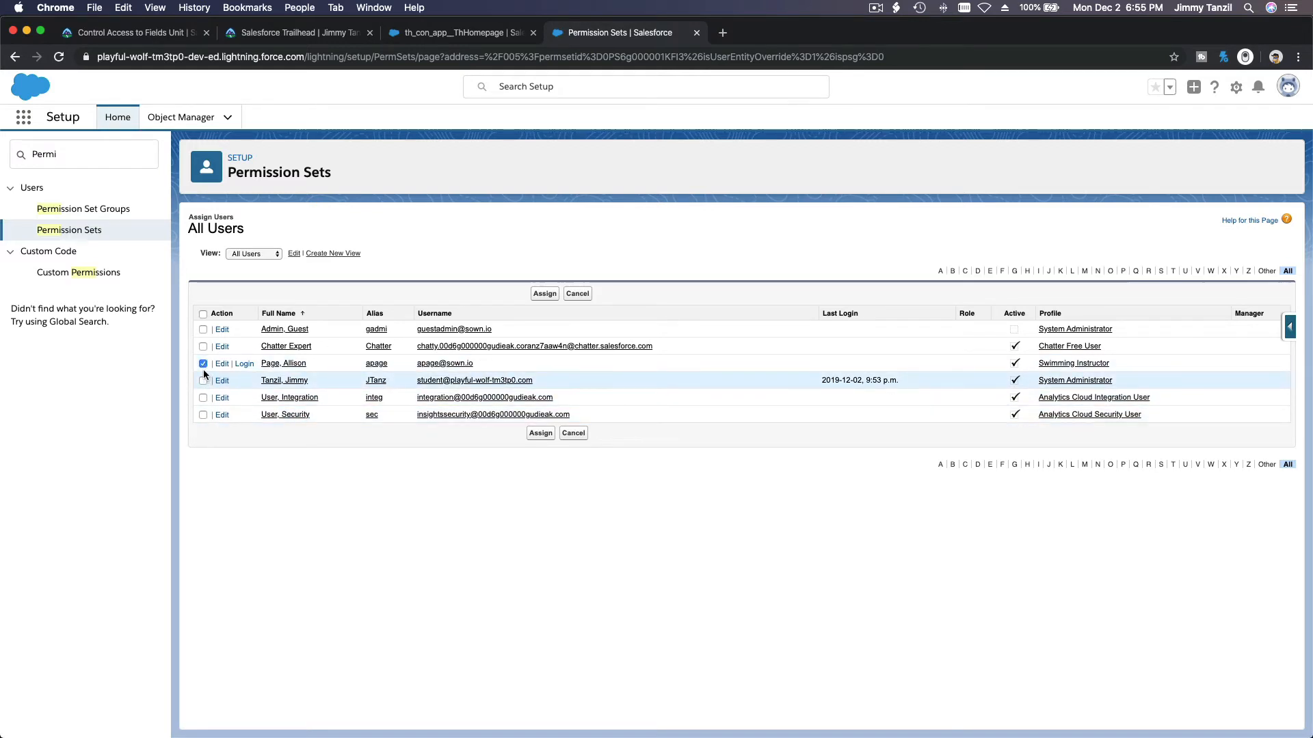
pyautogui.click(545, 295)
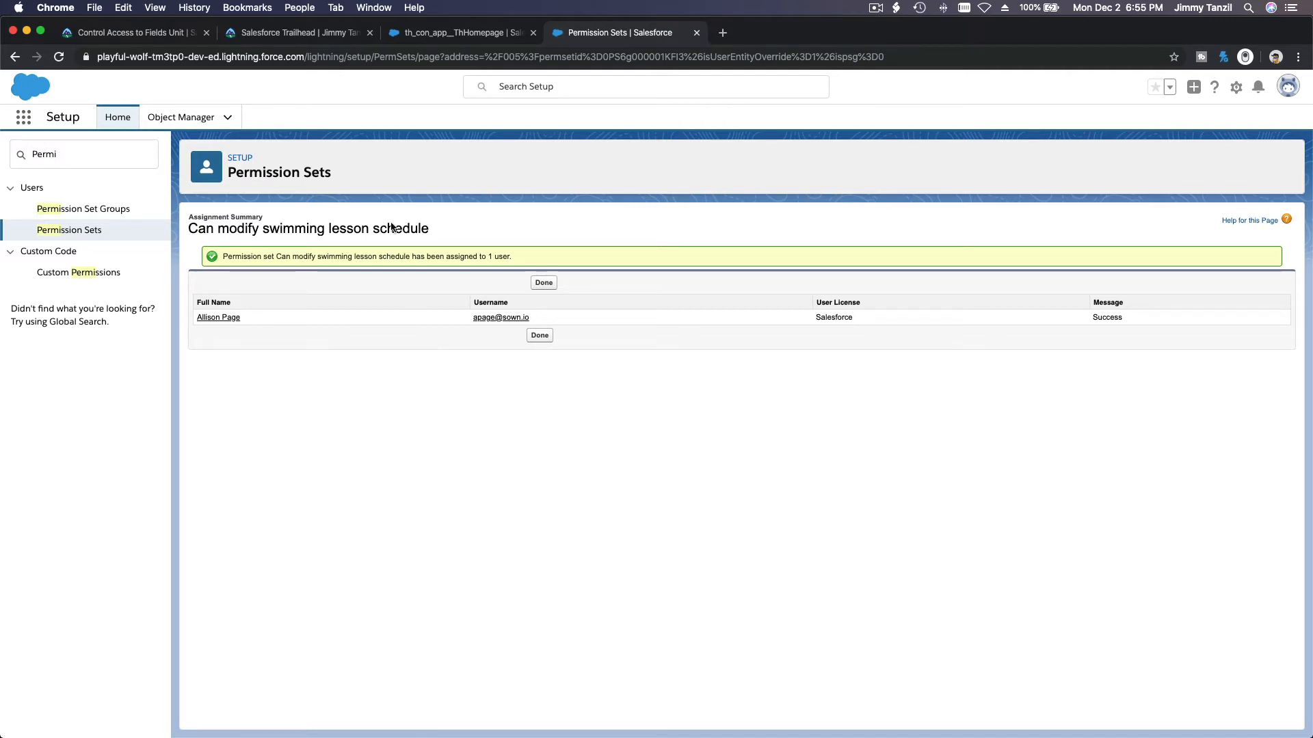
pyautogui.tripleClick(245, 172)
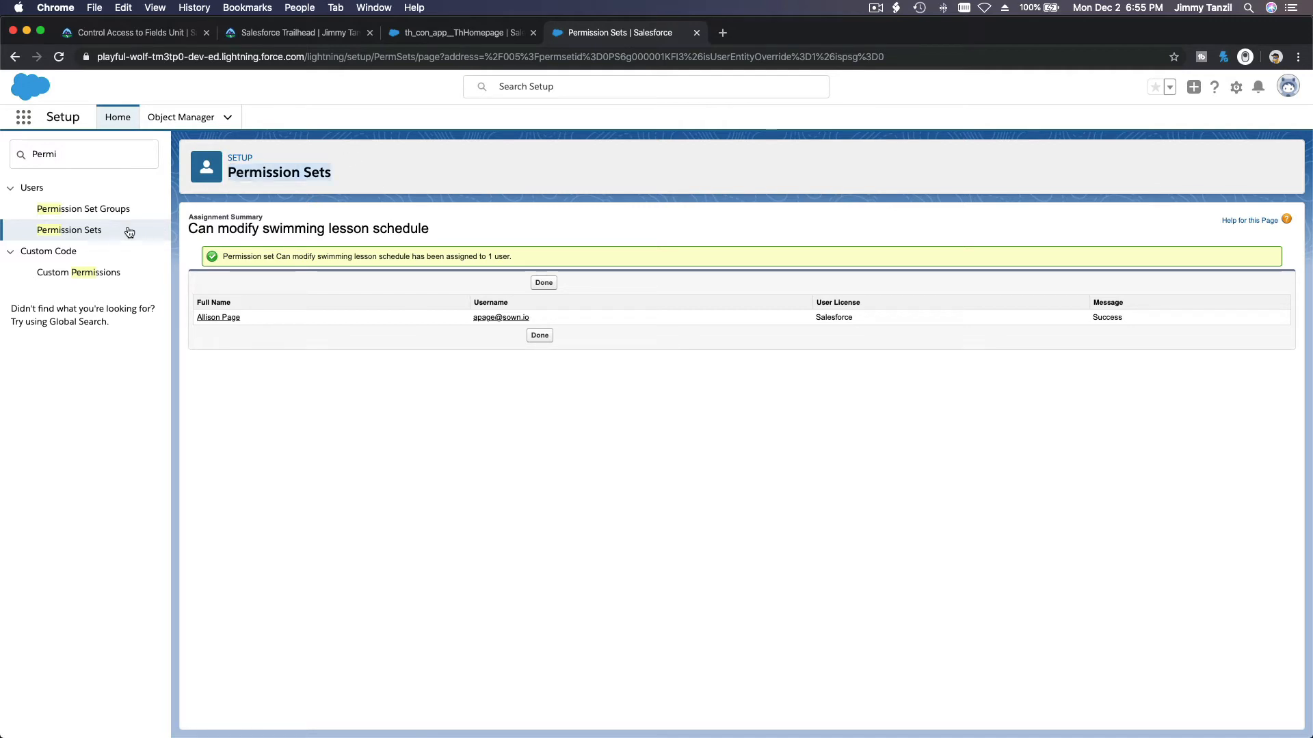
pyautogui.click(103, 232)
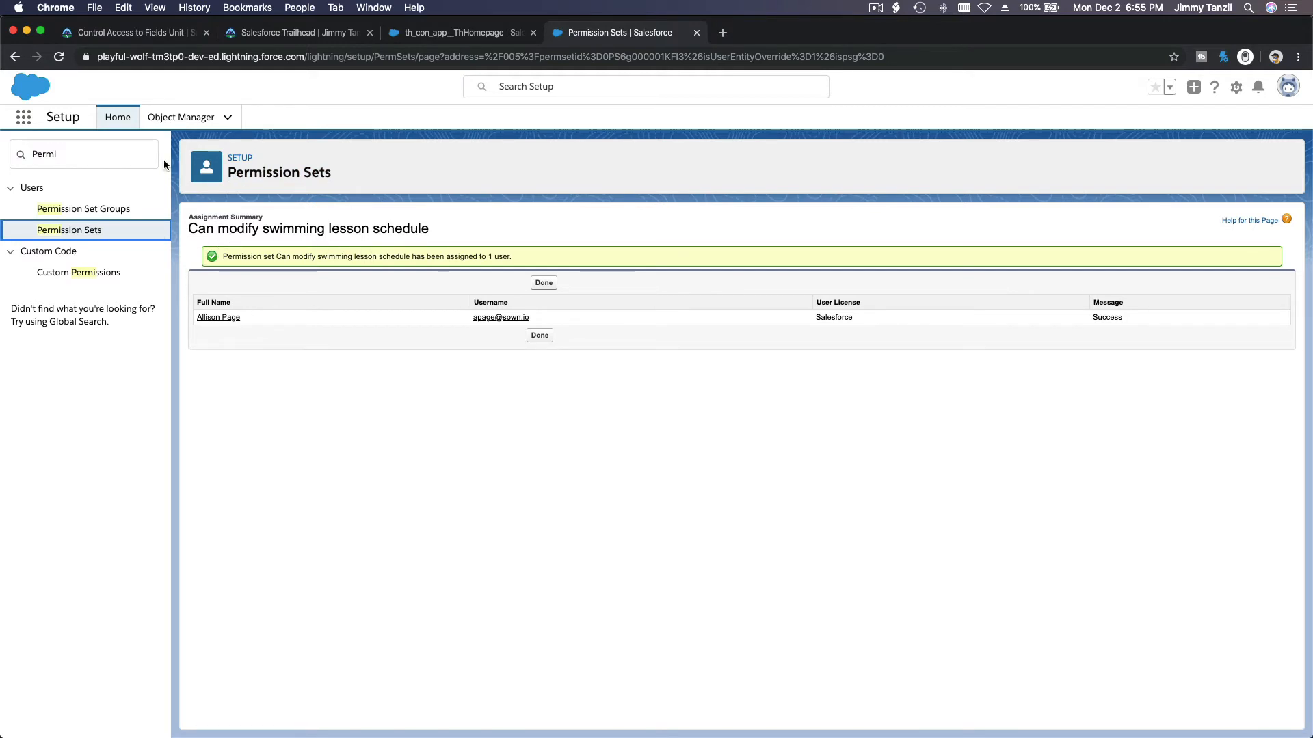
# Step: Find Users in Setup and log in as the user with the Swimming Instructor profile
pyautogui.click(114, 147)
pyautogui.doubleClick(113, 147)
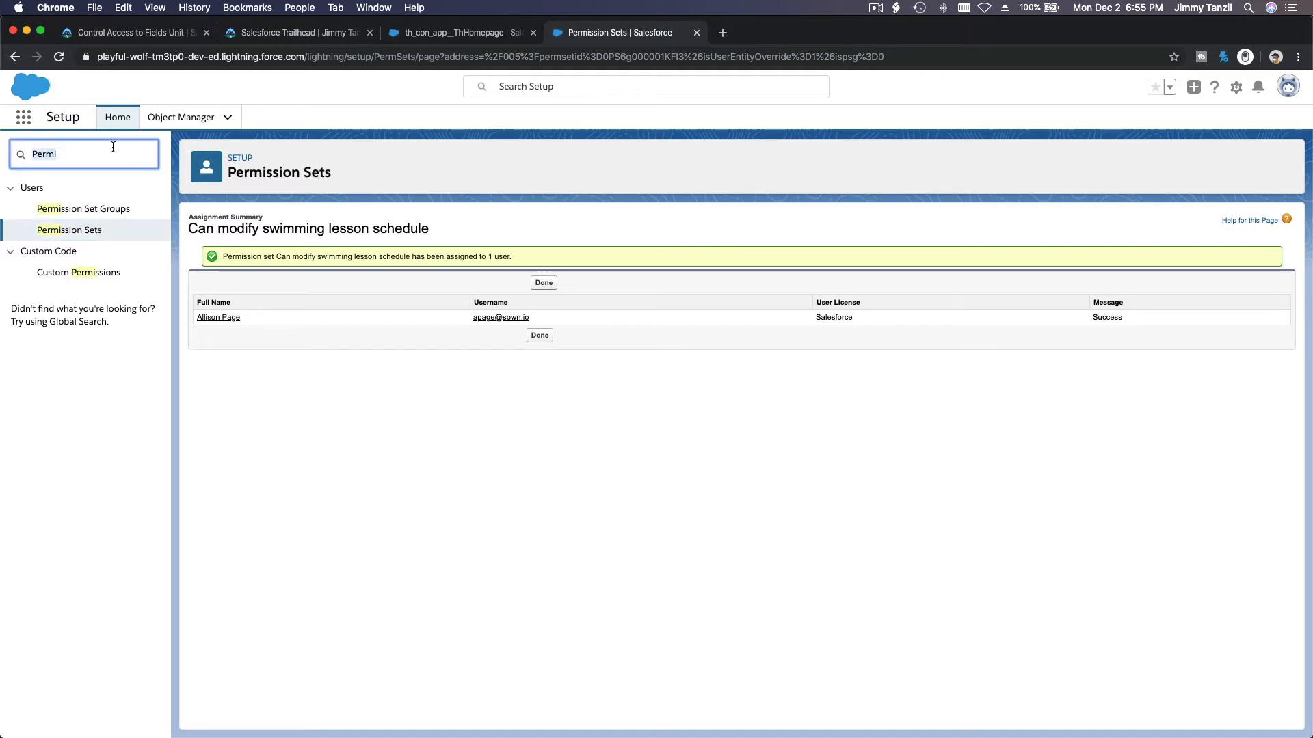
pyautogui.write('Users')
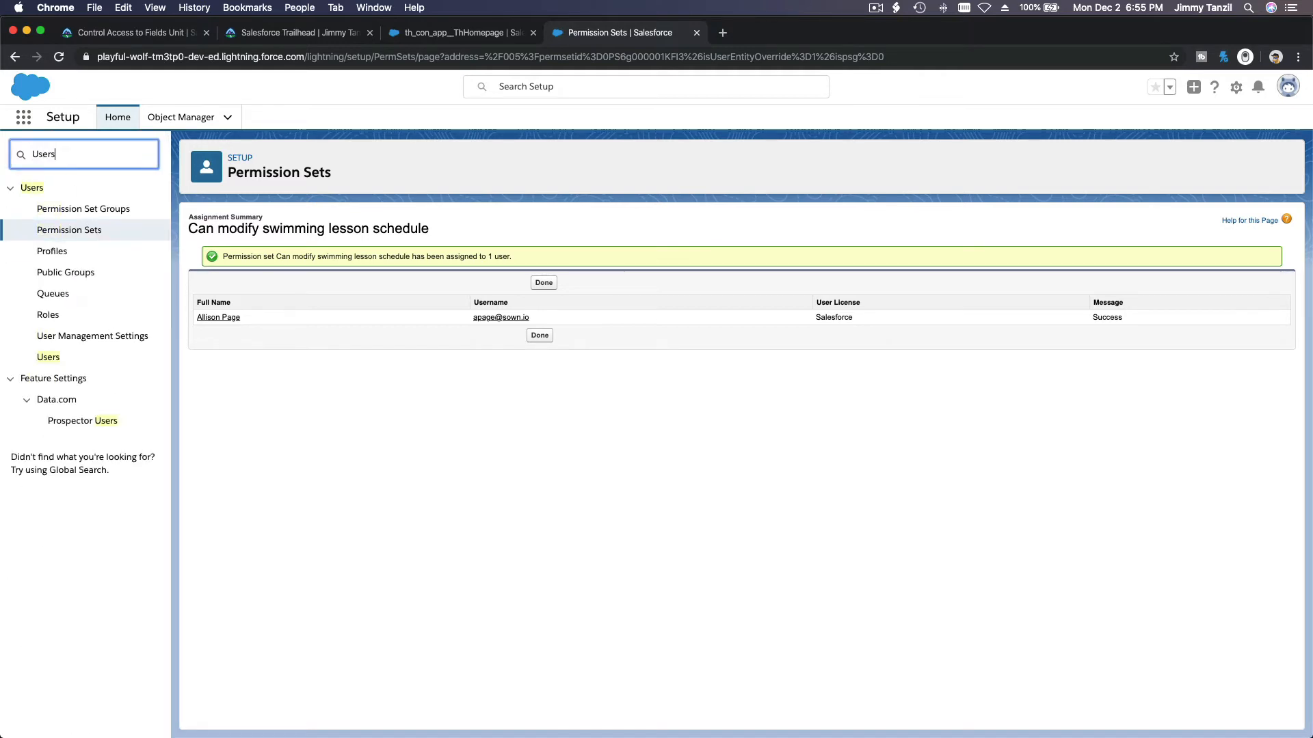
pyautogui.click(55, 366)
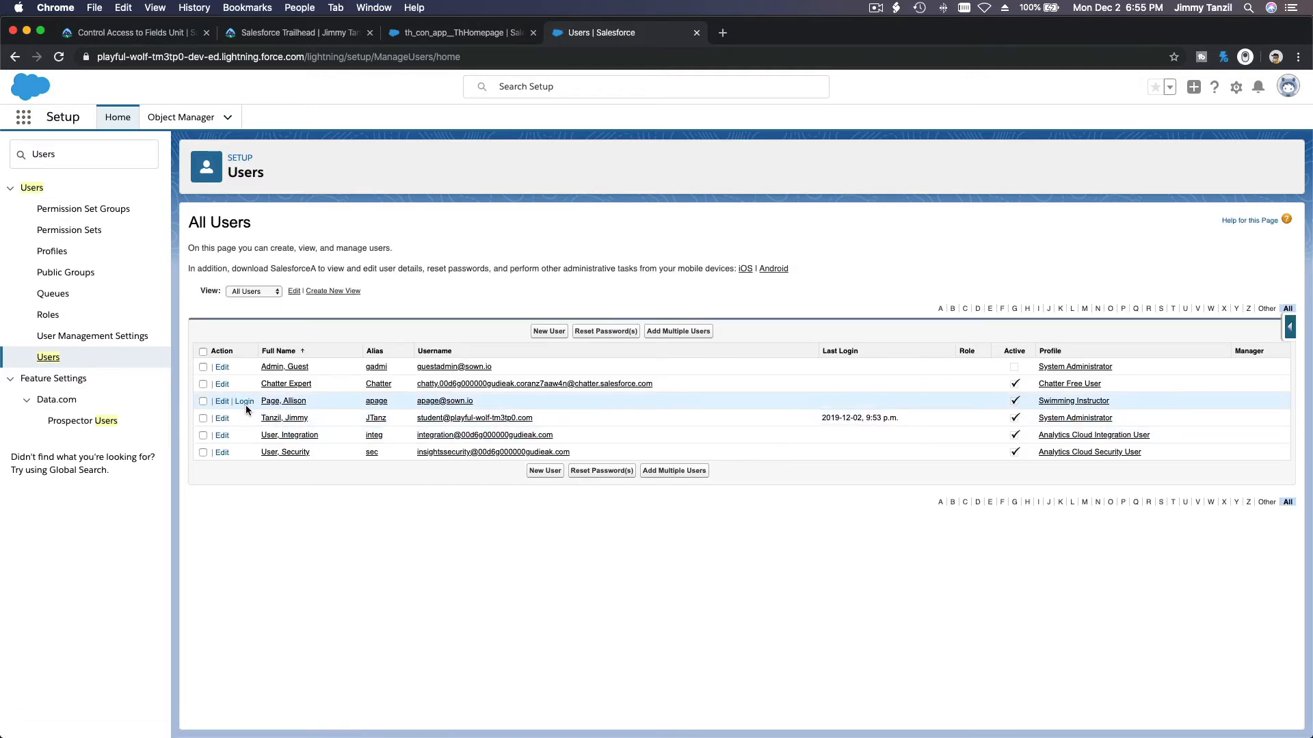
pyautogui.click(244, 402)
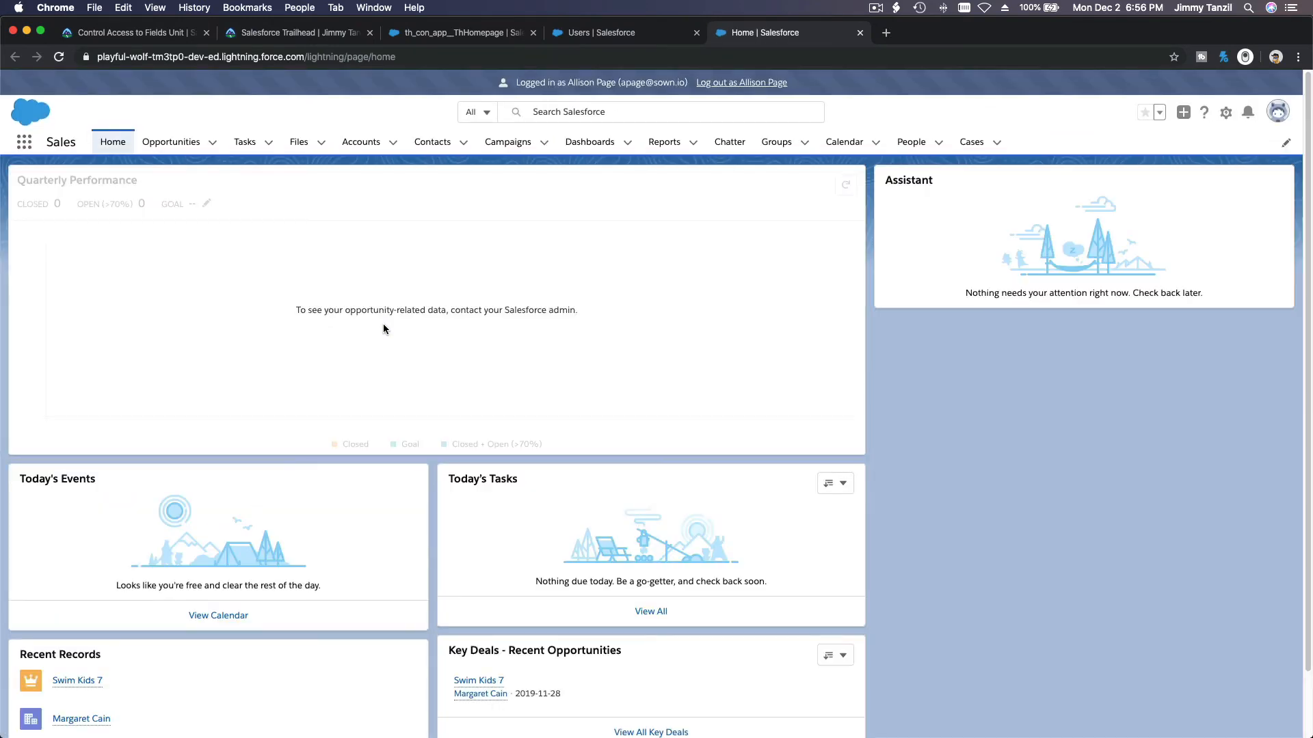
# Step: Open the details of the Swim Kids 7 opportunity in the impersonated session
pyautogui.click(168, 142)
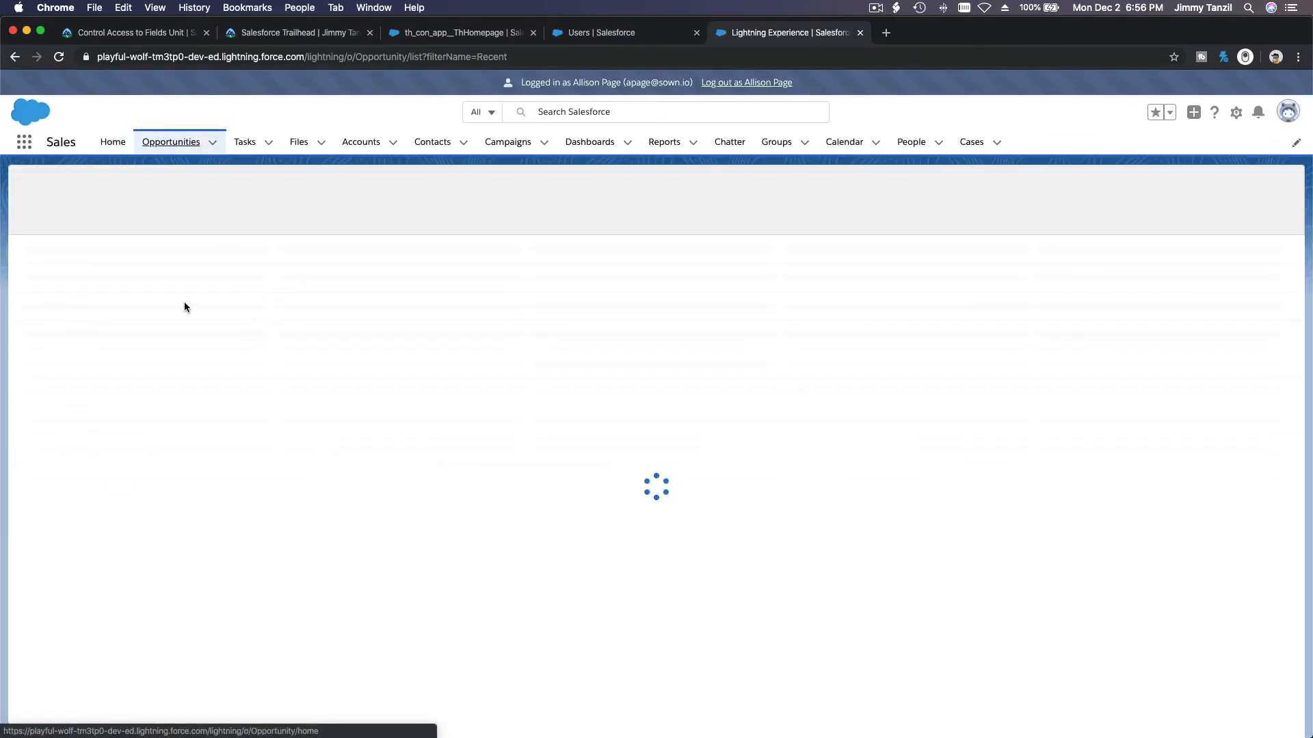
pyautogui.click(97, 265)
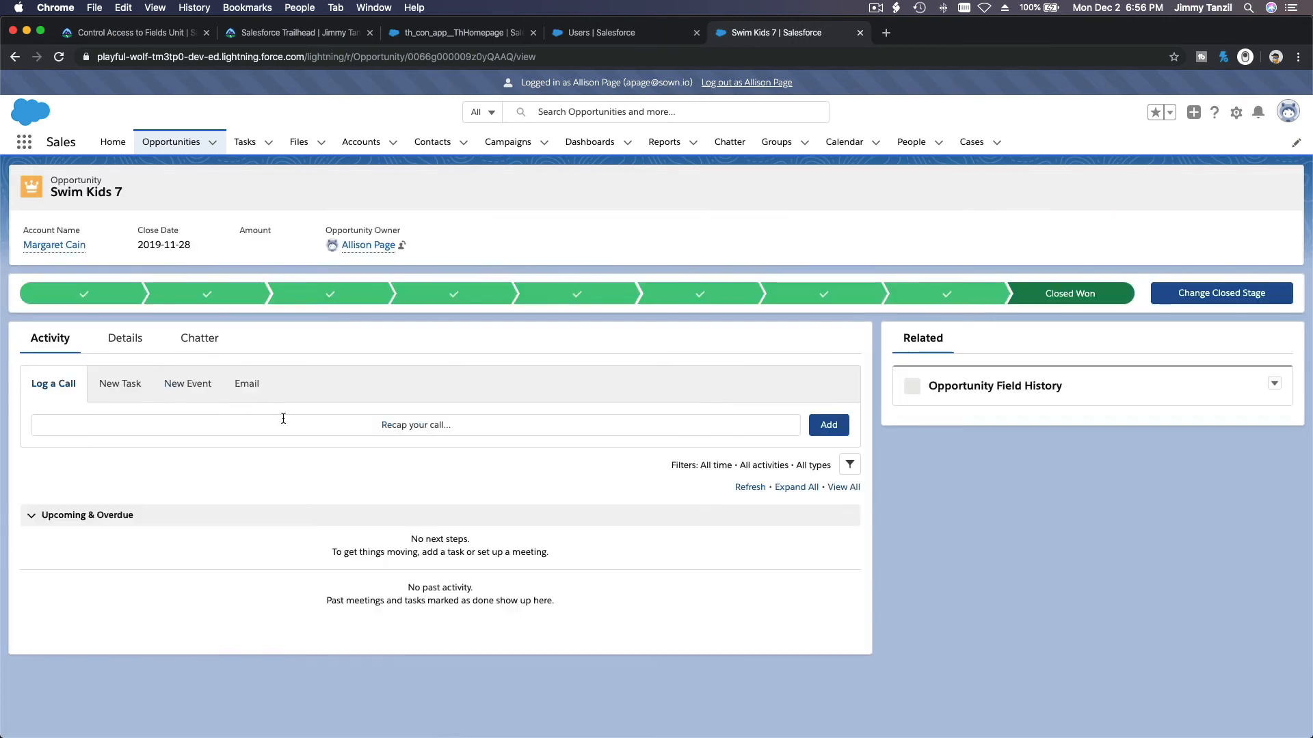
pyautogui.click(136, 340)
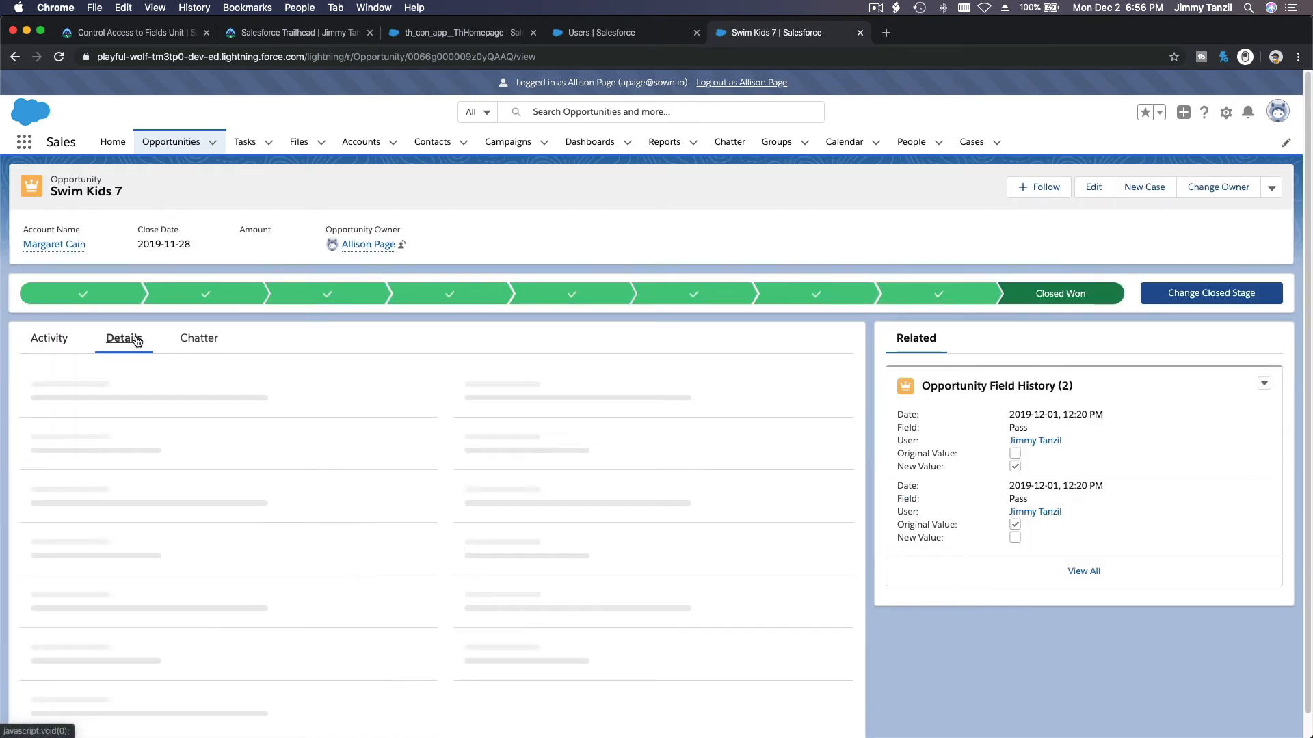
pyautogui.scroll(-2, 257, 481)
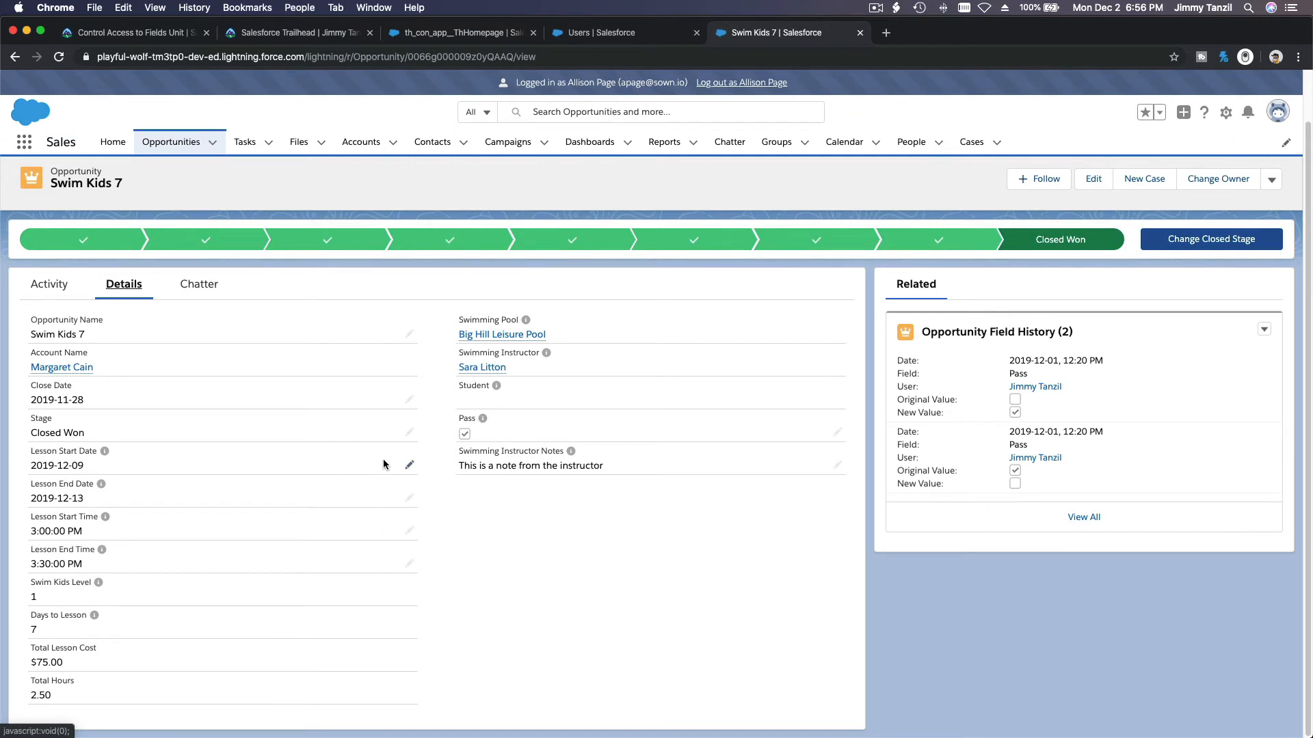
# Step: Set the Swim Kids 7 Lesson Start Date to 2019-12-10 and Lesson End Date to 2019-12-12, and save the record
pyautogui.click(411, 466)
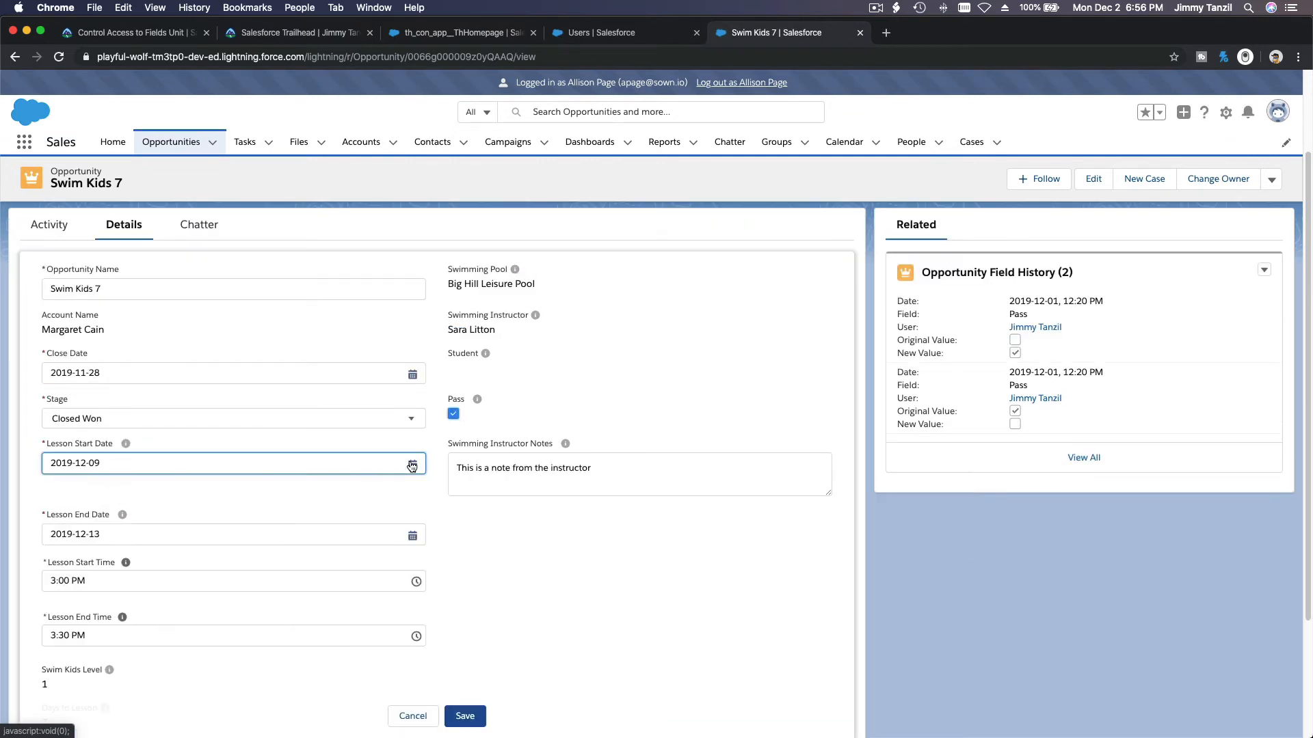
pyautogui.click(333, 459)
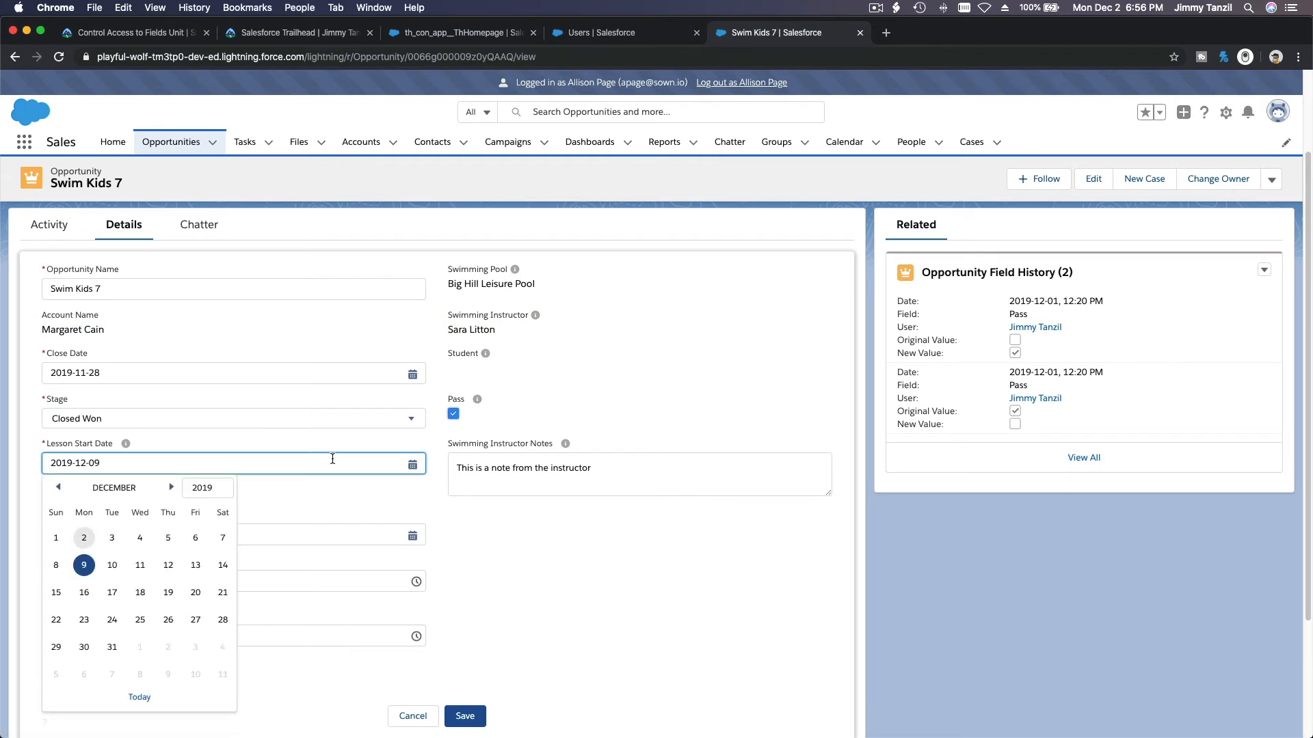
pyautogui.click(112, 565)
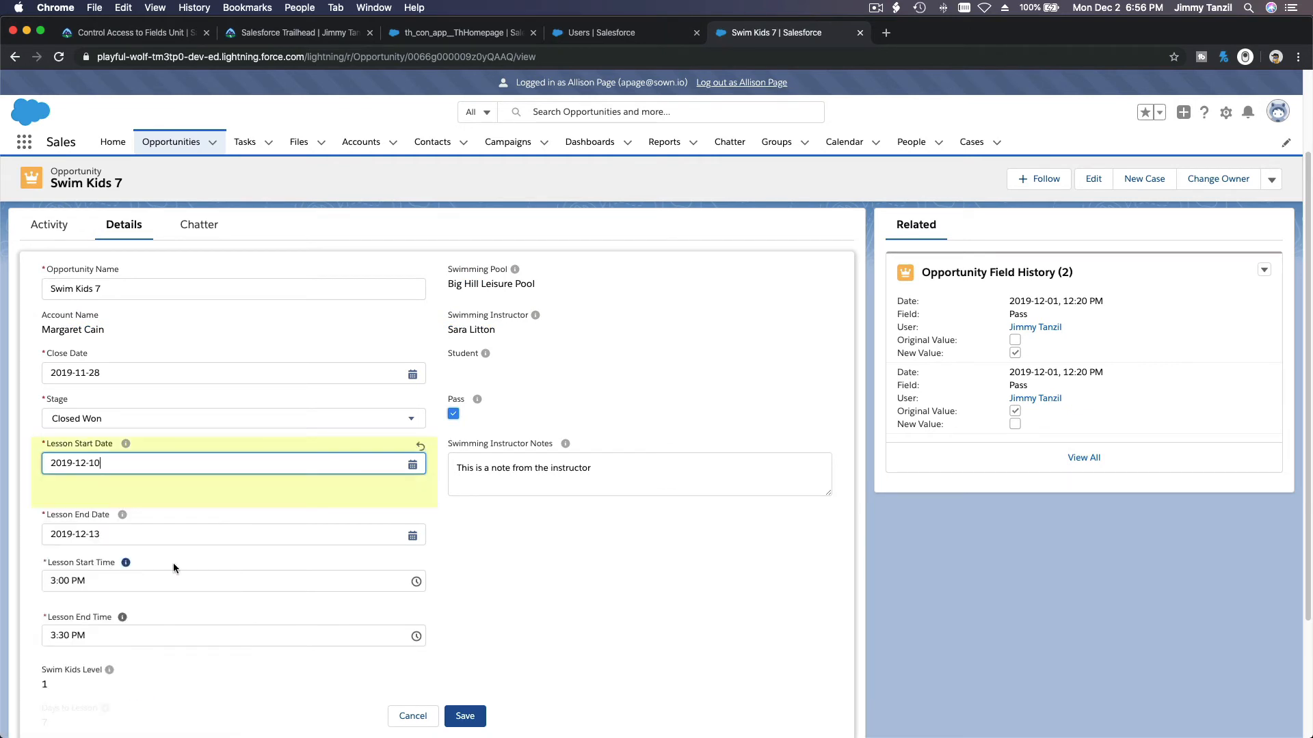
pyautogui.click(249, 537)
pyautogui.click(168, 636)
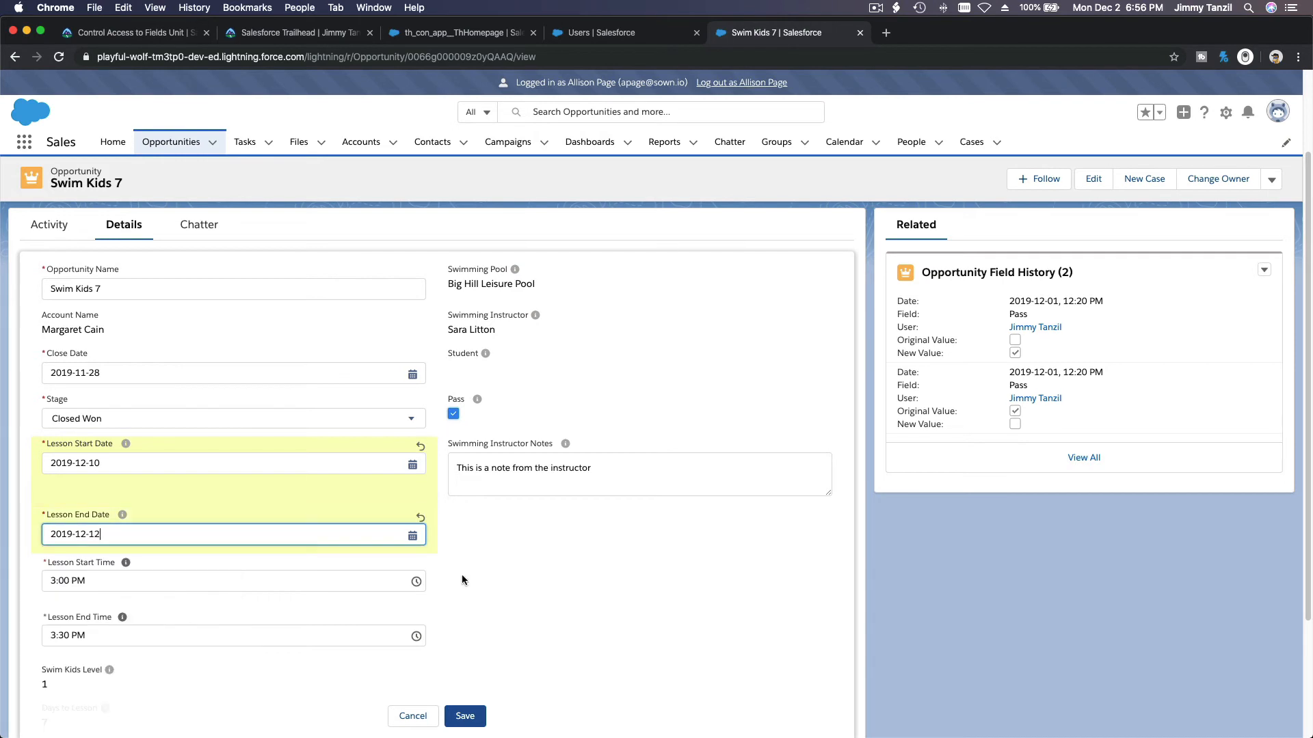
pyautogui.click(462, 715)
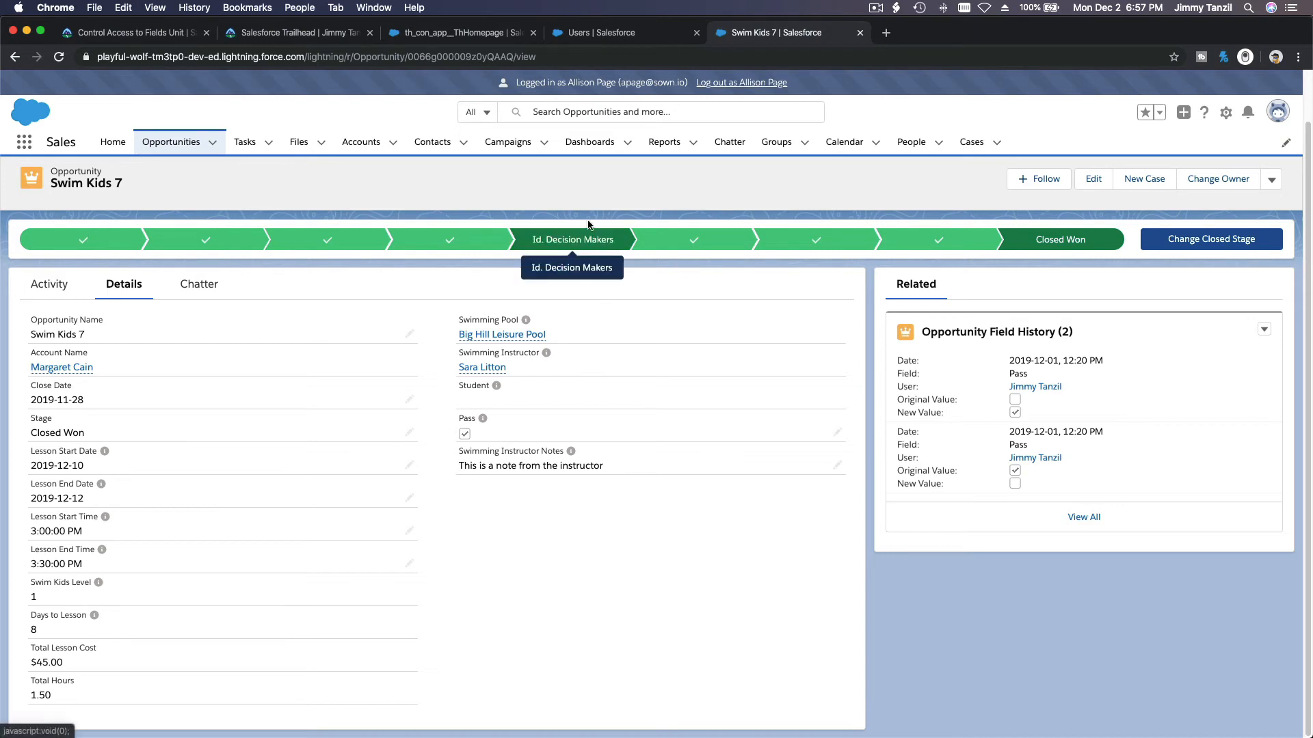
# Step: Review the rest of the Trailhead unit Control Access to Fields, including the Hands-on Challenge requirements
pyautogui.click(147, 37)
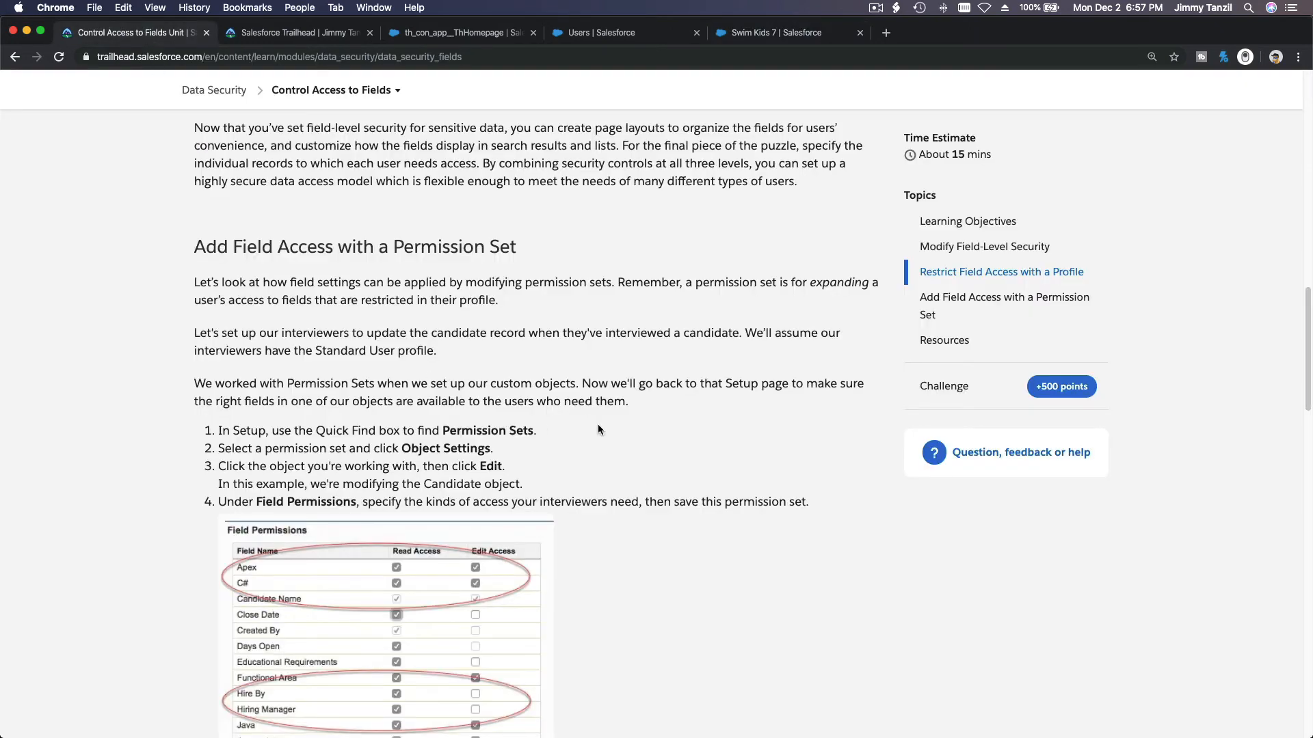
pyautogui.scroll(-3, 597, 424)
pyautogui.scroll(-8, 598, 425)
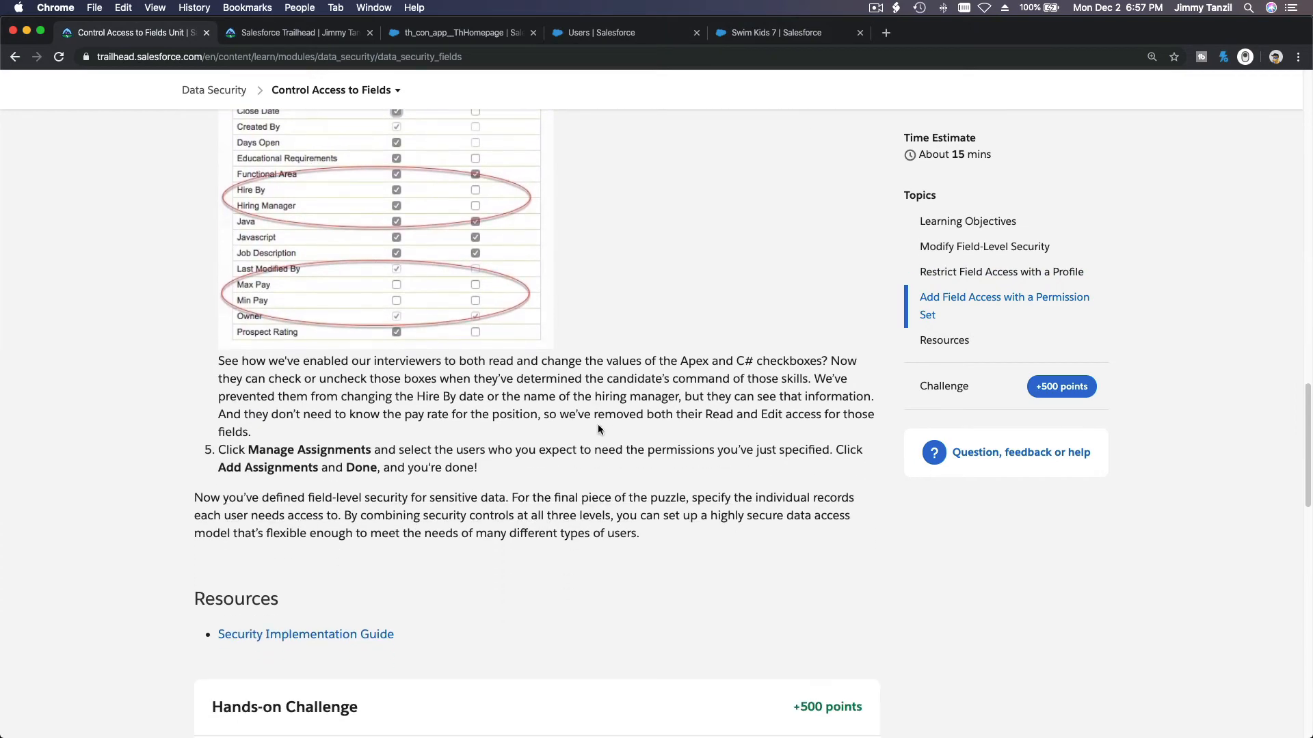
pyautogui.scroll(-4, 574, 351)
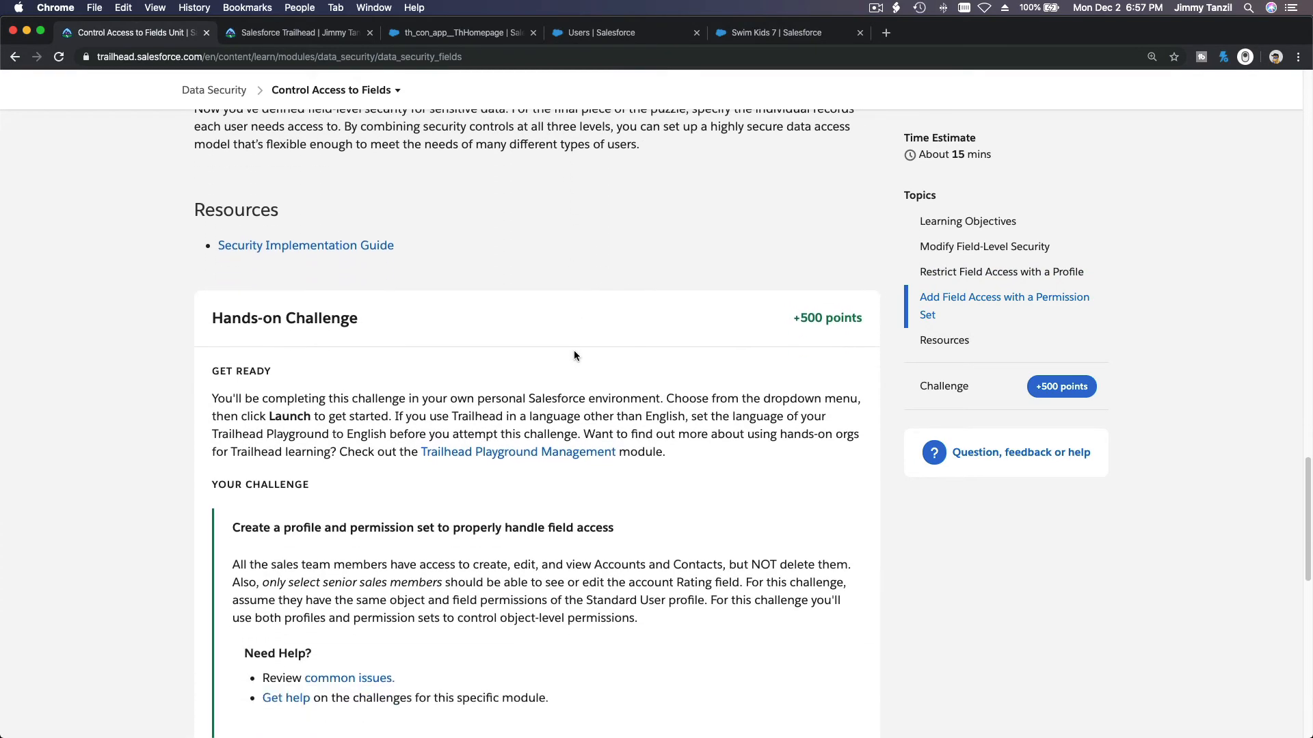
pyautogui.scroll(-5, 575, 355)
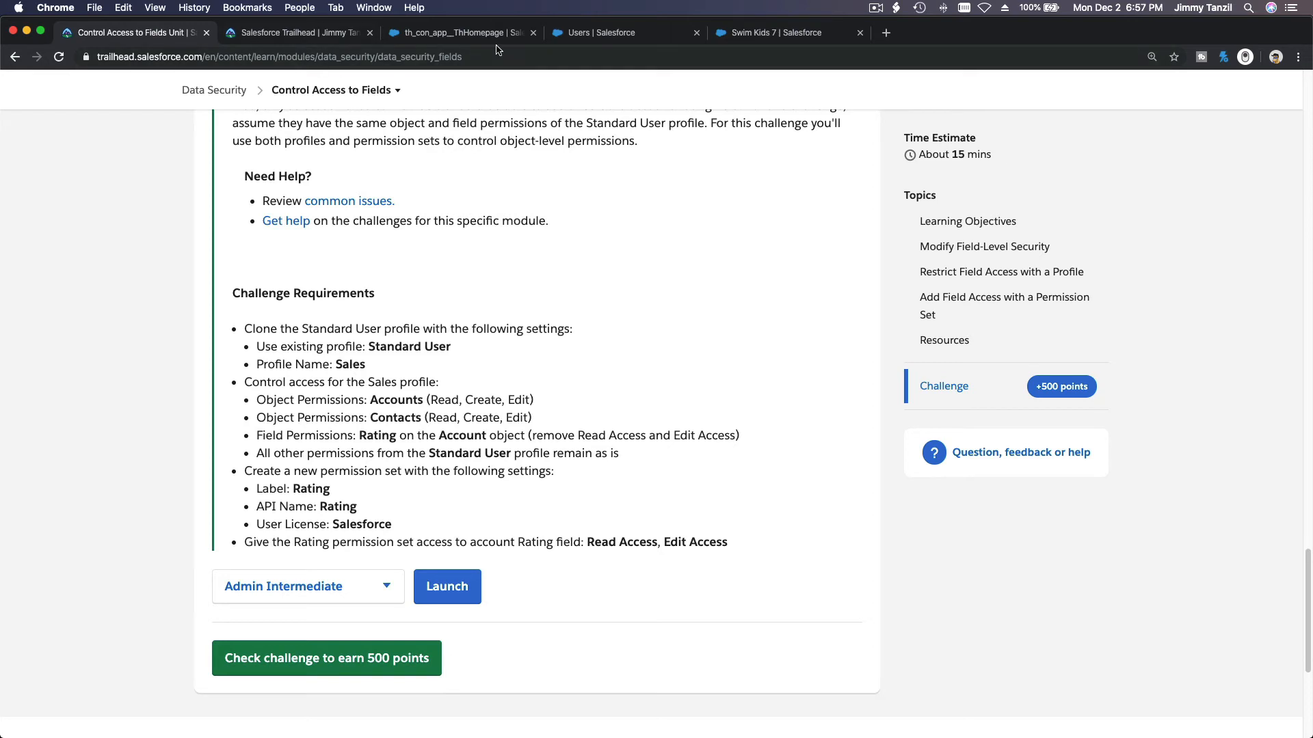
pyautogui.click(625, 39)
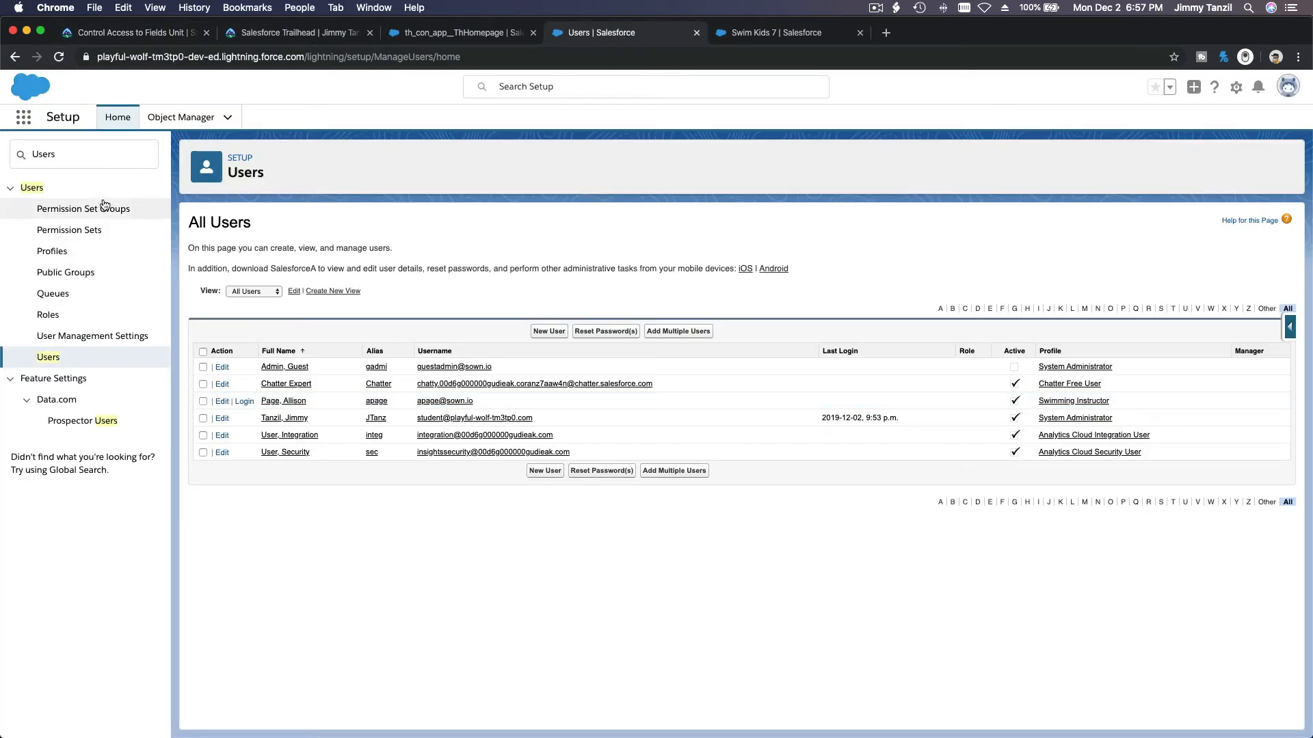
pyautogui.click(52, 250)
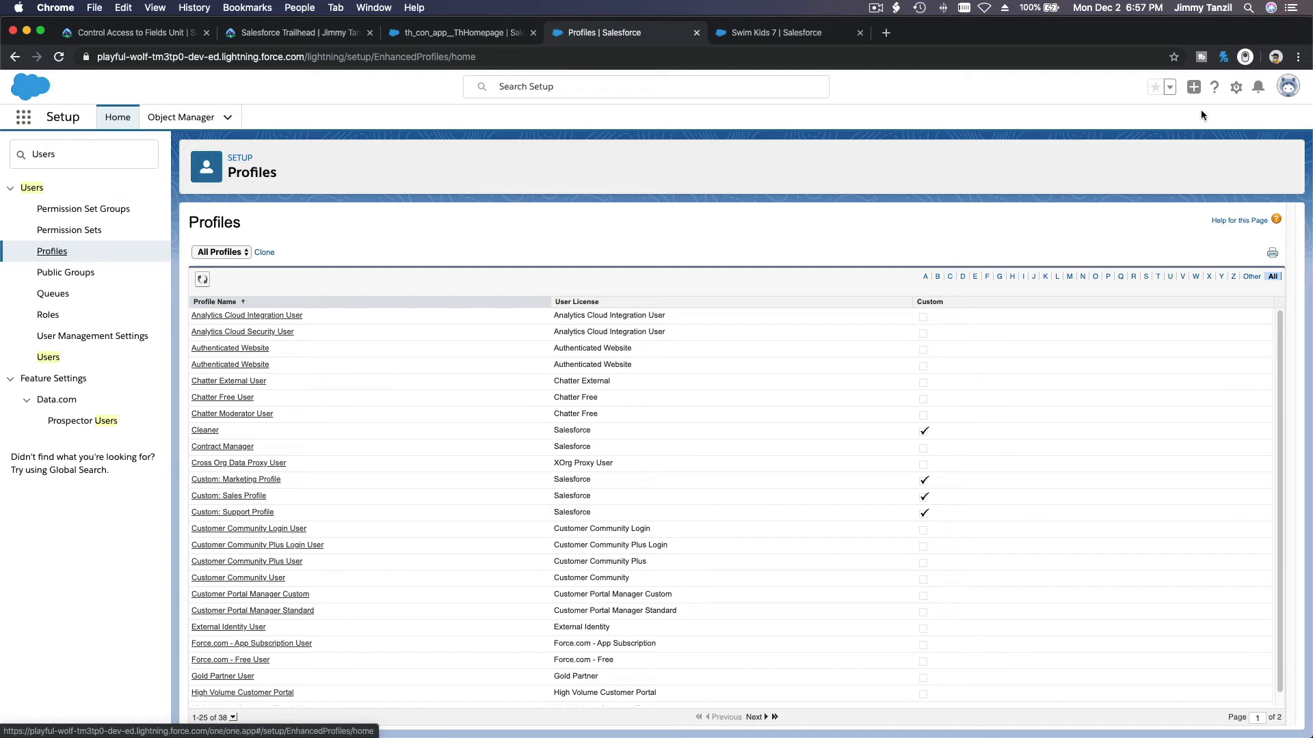
pyautogui.click(1232, 90)
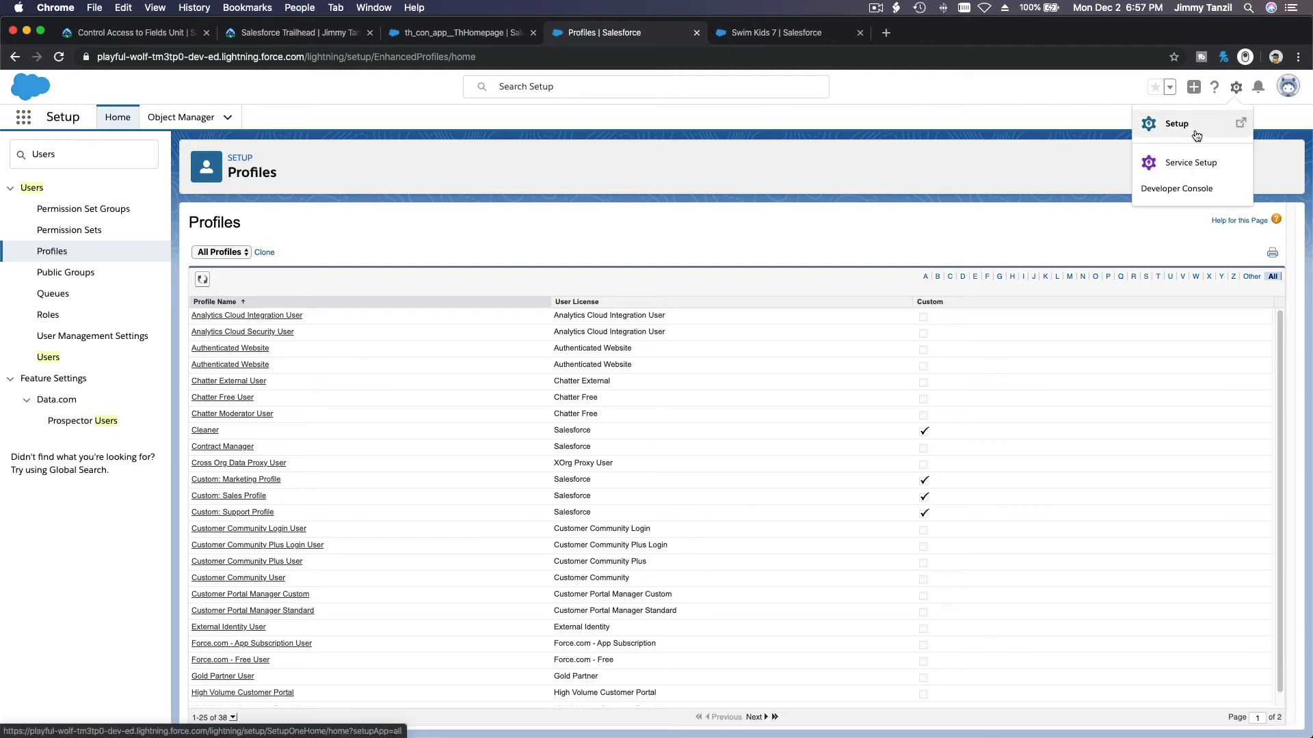
# Step: Log out of the impersonated user's session and close all open Salesforce org tabs
pyautogui.click(785, 35)
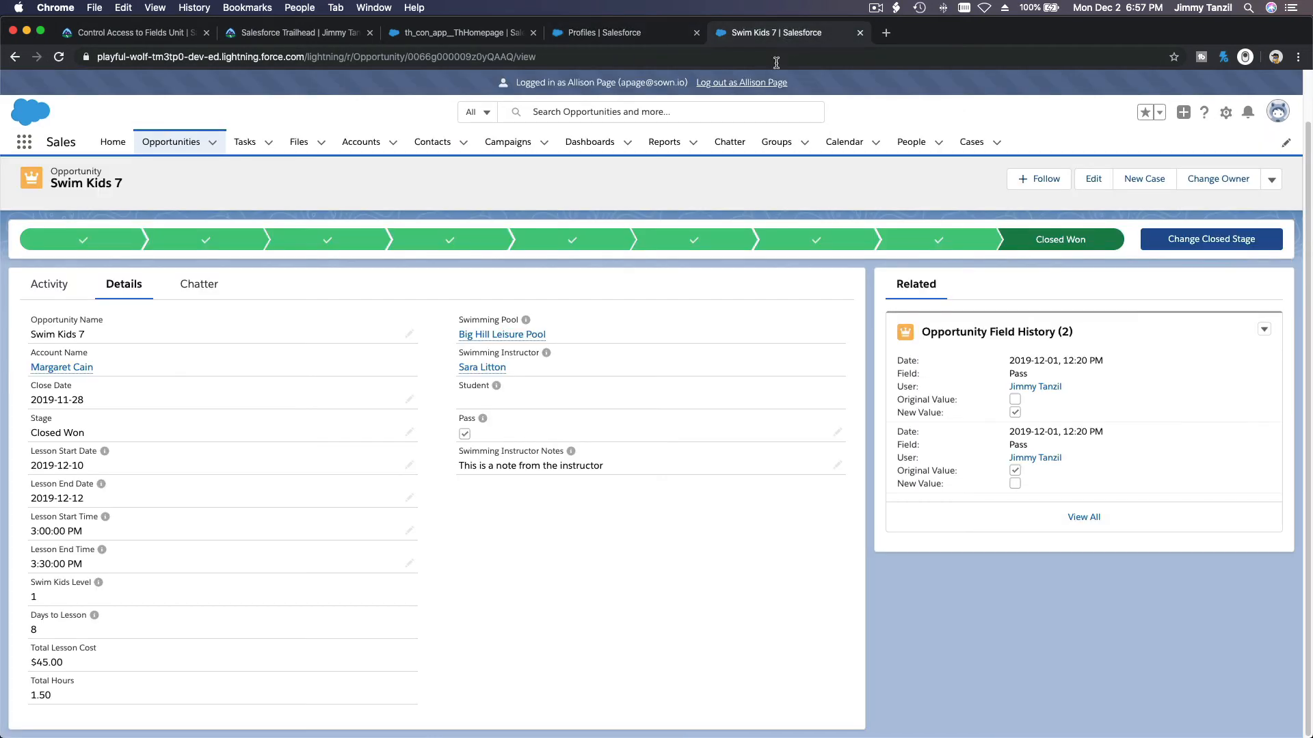
pyautogui.click(749, 85)
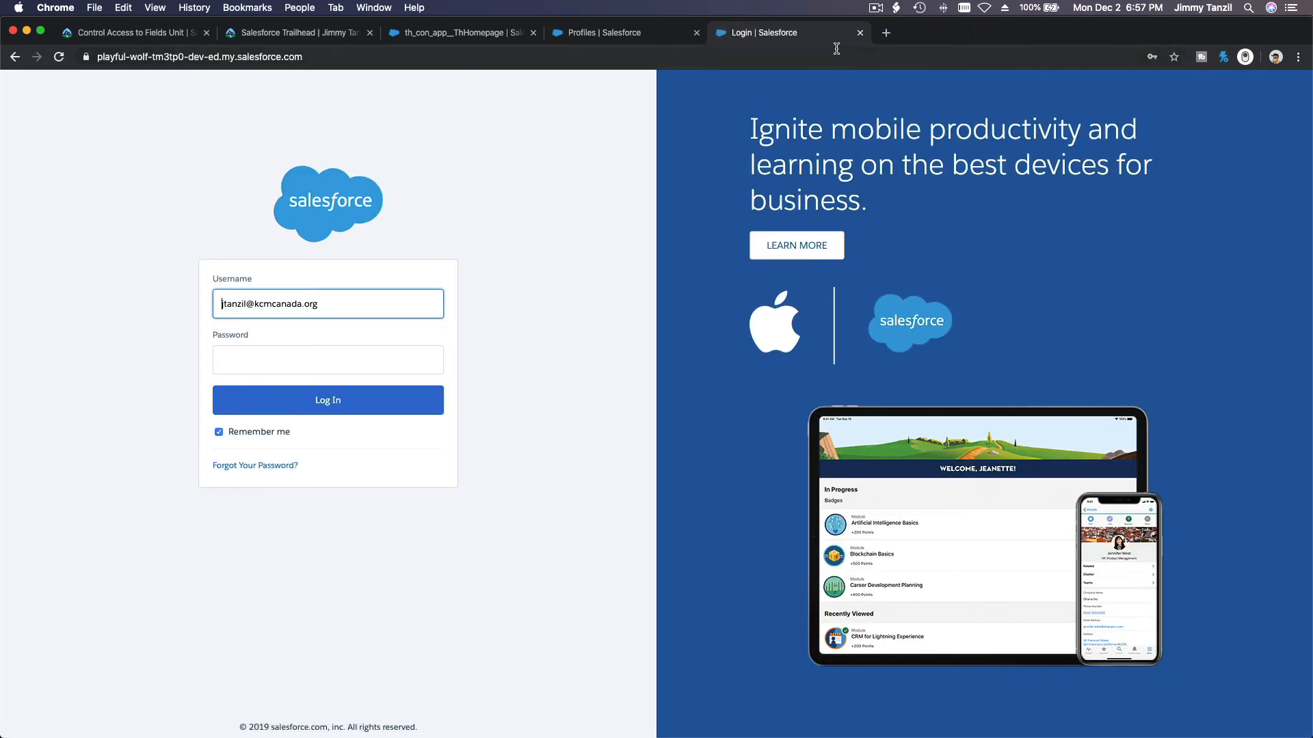
pyautogui.click(860, 32)
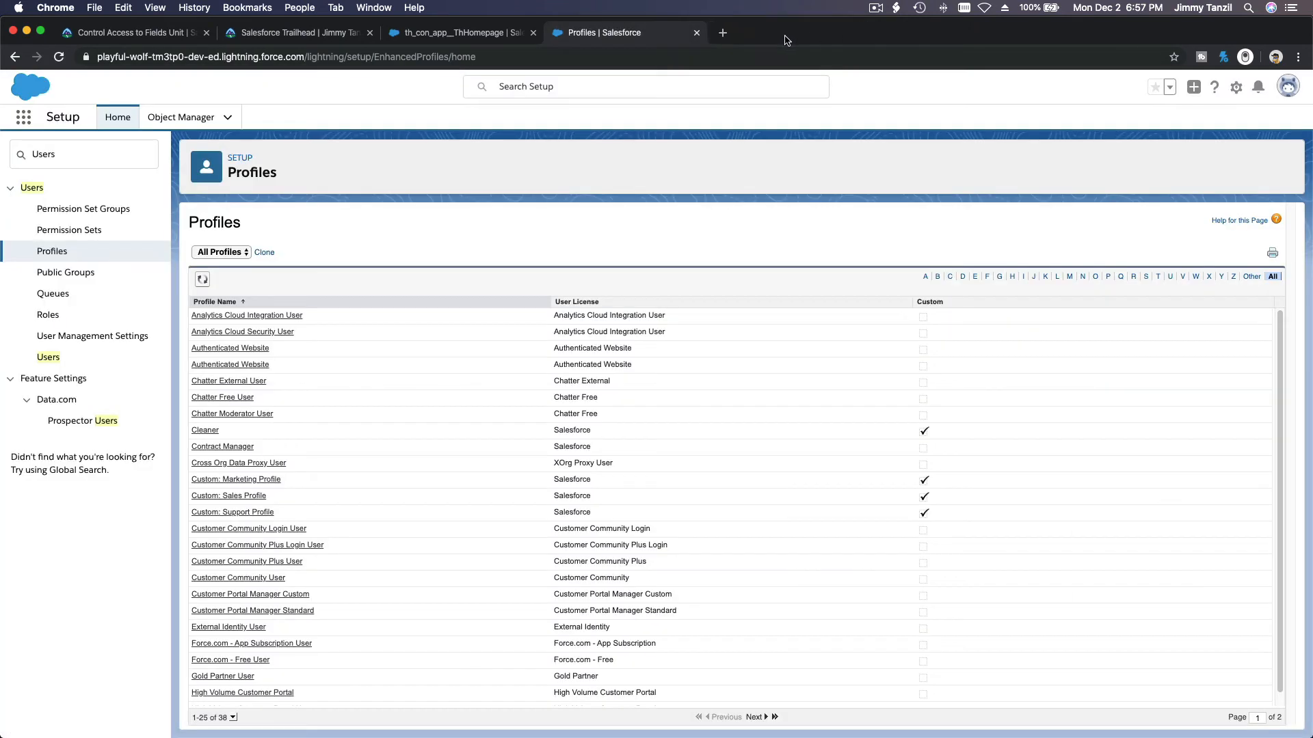
pyautogui.click(697, 33)
pyautogui.click(534, 32)
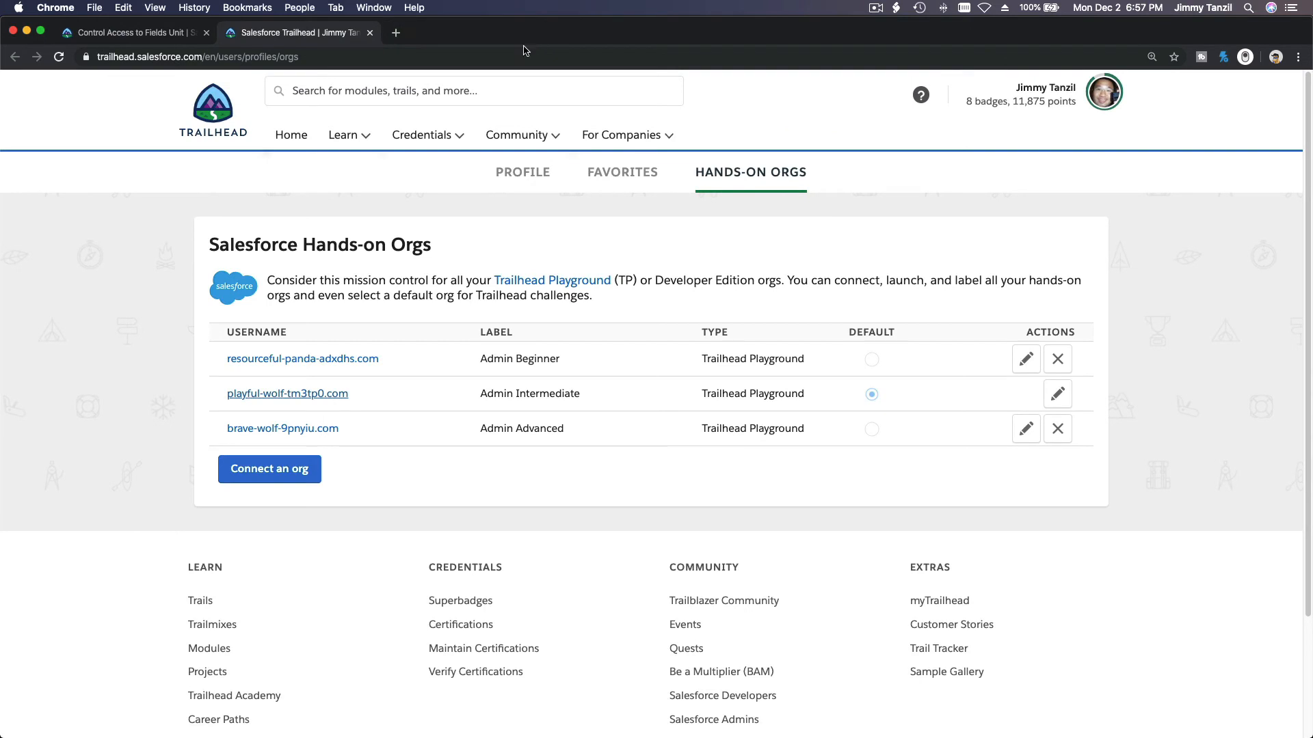
# Step: Launch the Admin Intermediate playground from the Hands-on Orgs list and open the Profiles page in its Setup
pyautogui.click(324, 396)
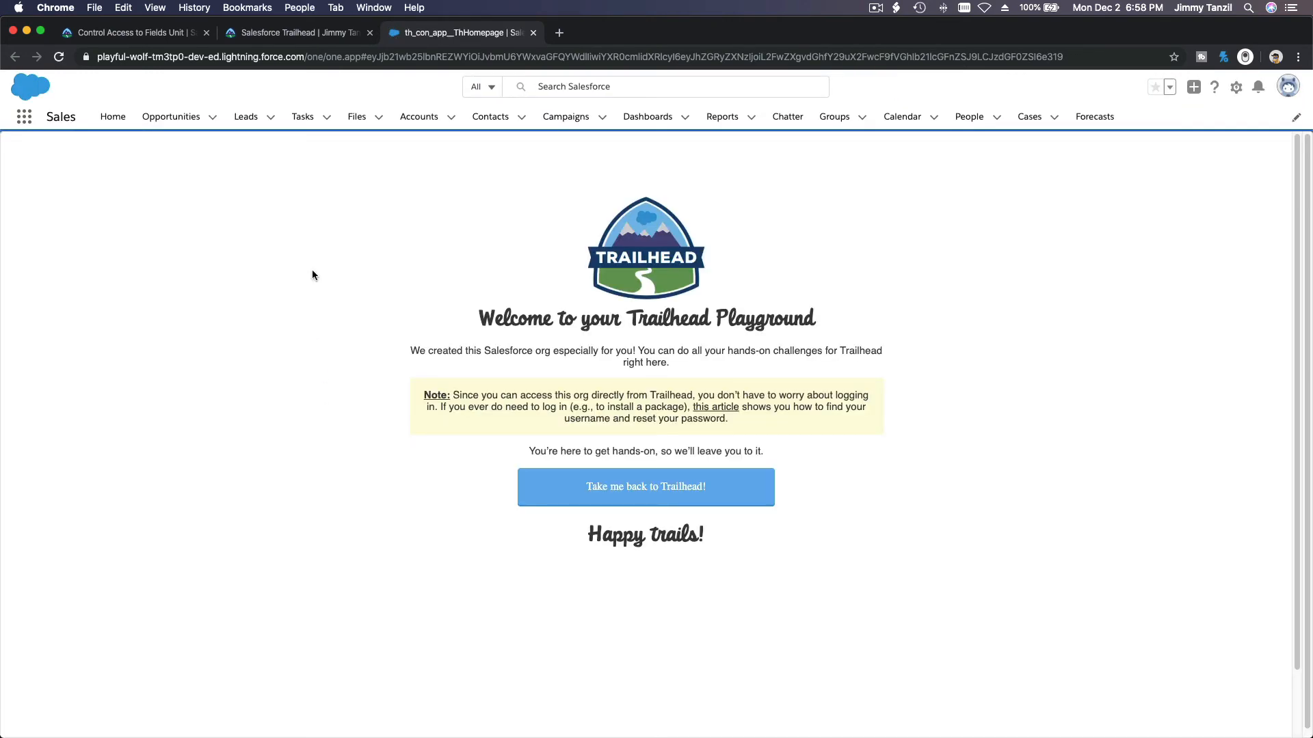
pyautogui.click(1235, 88)
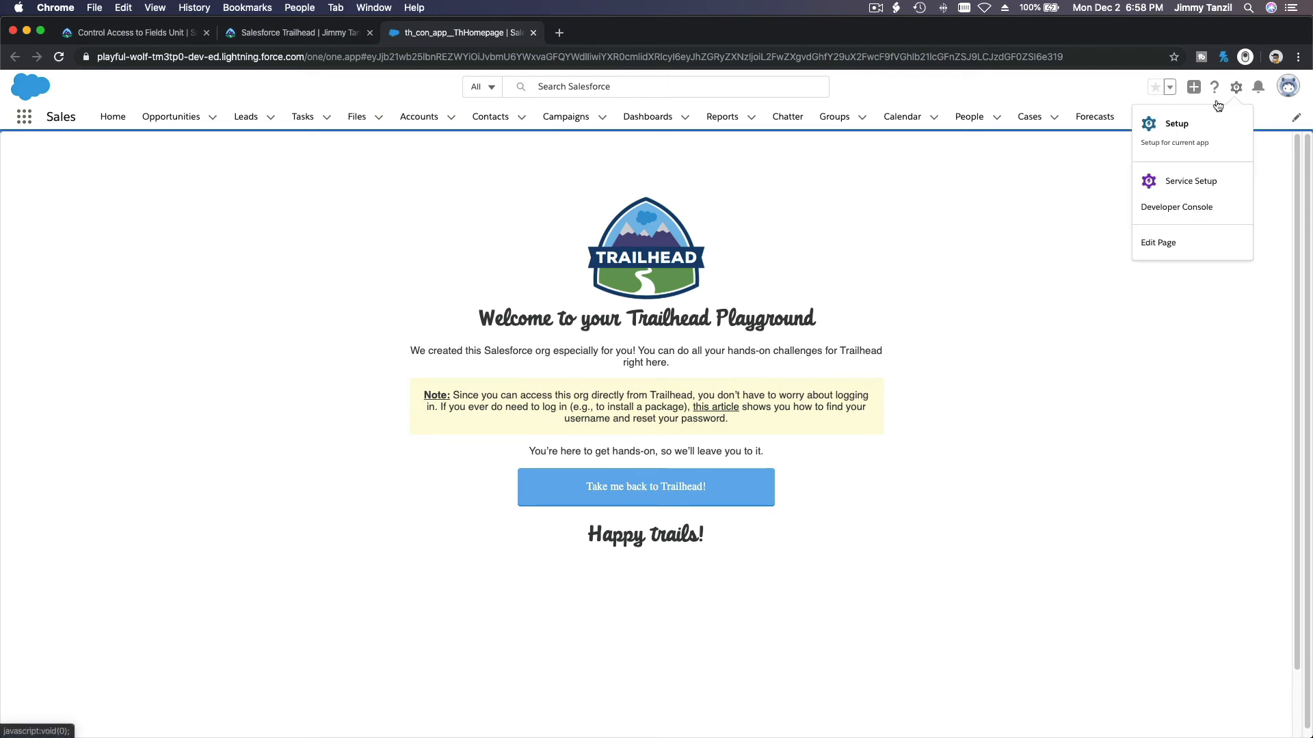
pyautogui.click(1177, 125)
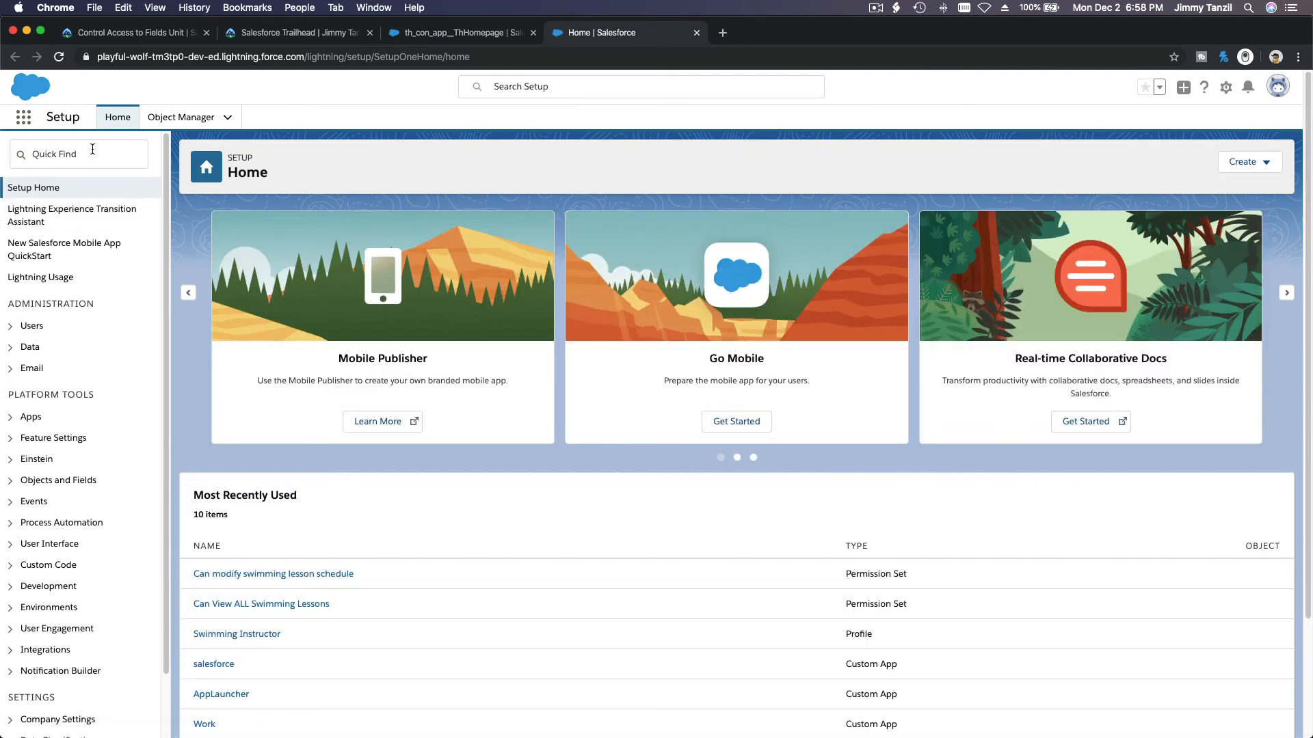
pyautogui.click(92, 149)
pyautogui.write('Pr')
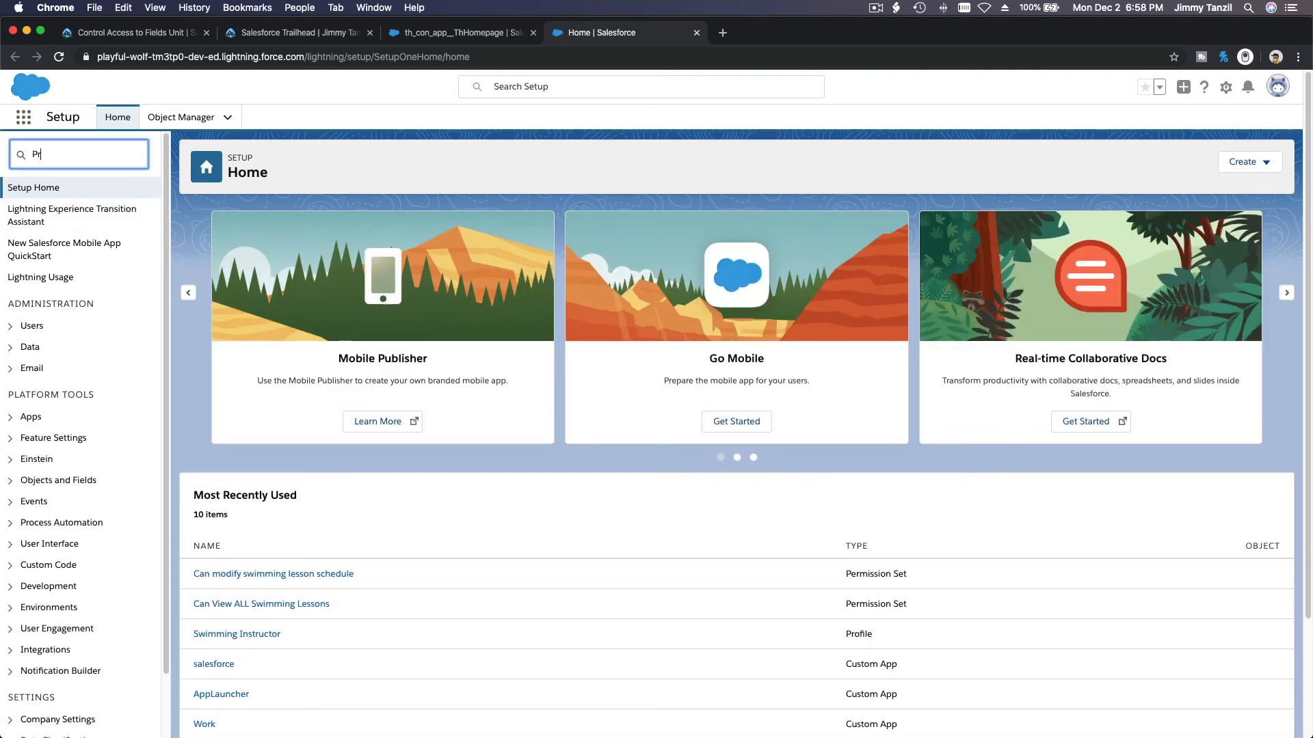
pyautogui.write('ofiles')
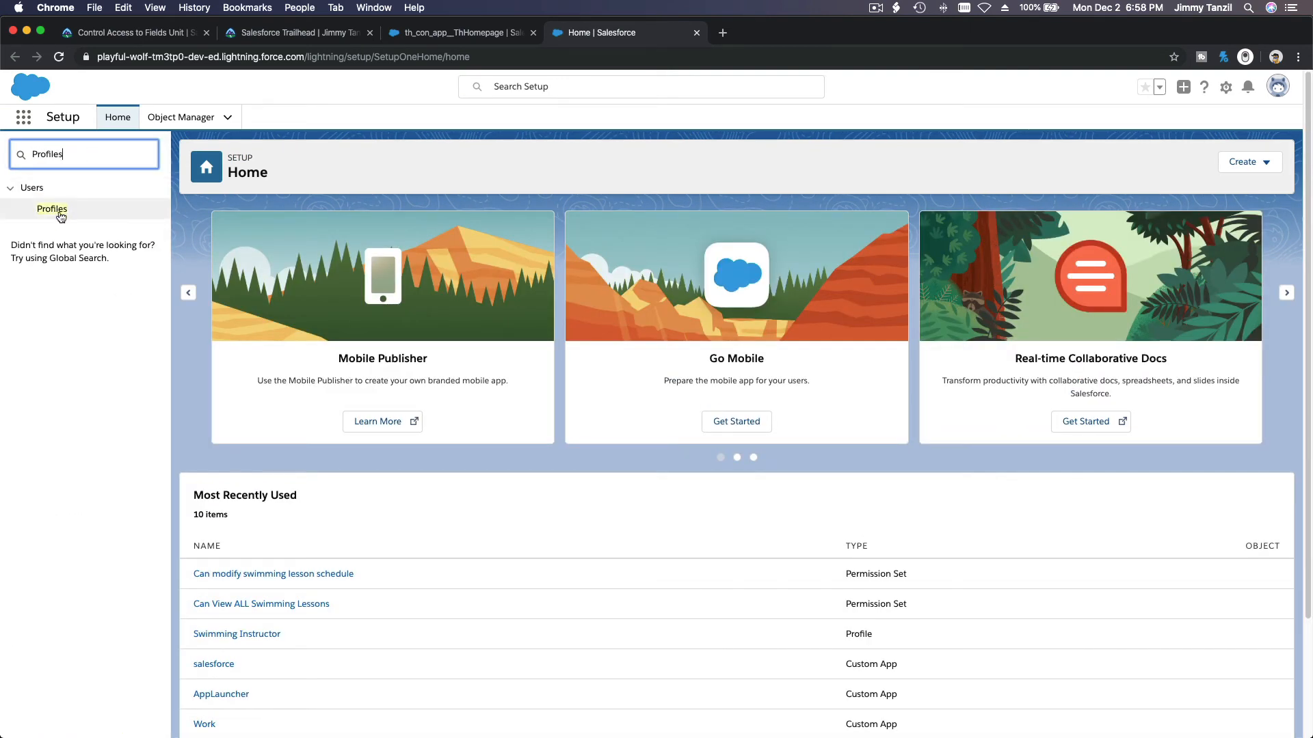
pyautogui.click(61, 216)
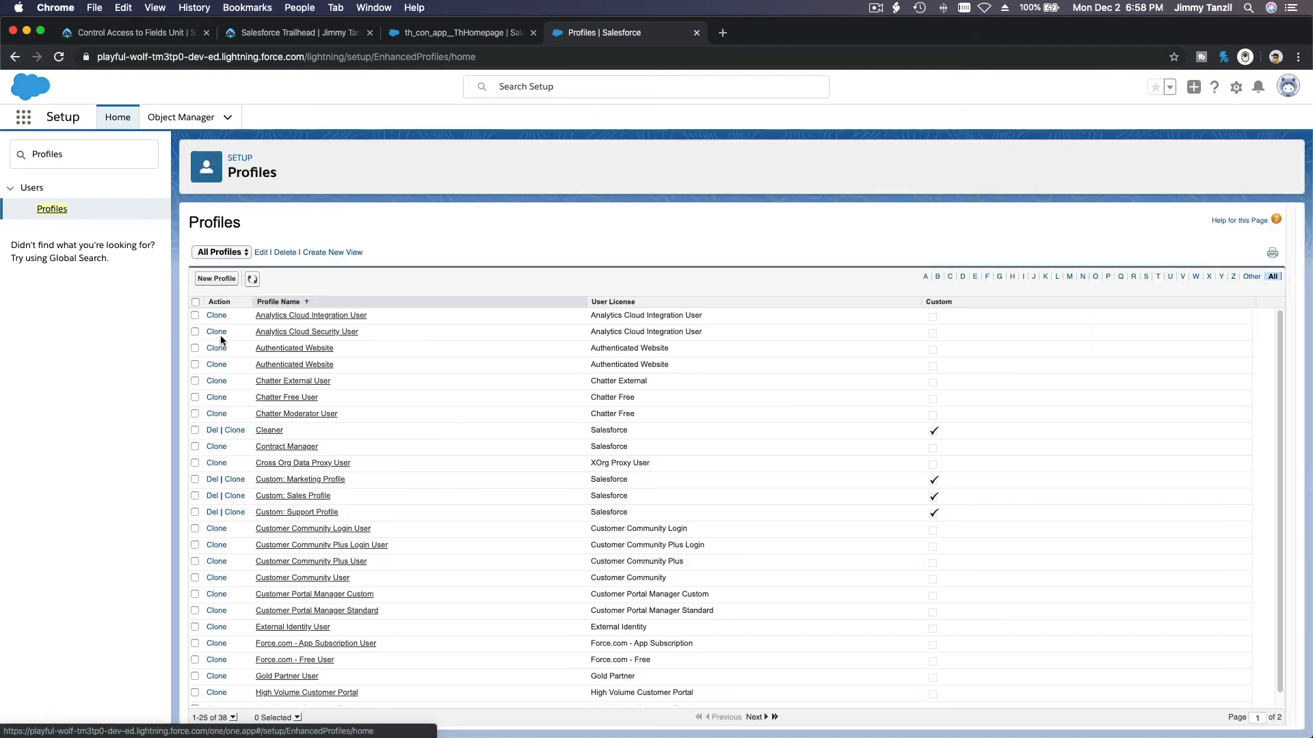
# Step: Create a new profile named Sales by cloning the Standard User profile, using the name given in the challenge requirements
pyautogui.click(216, 278)
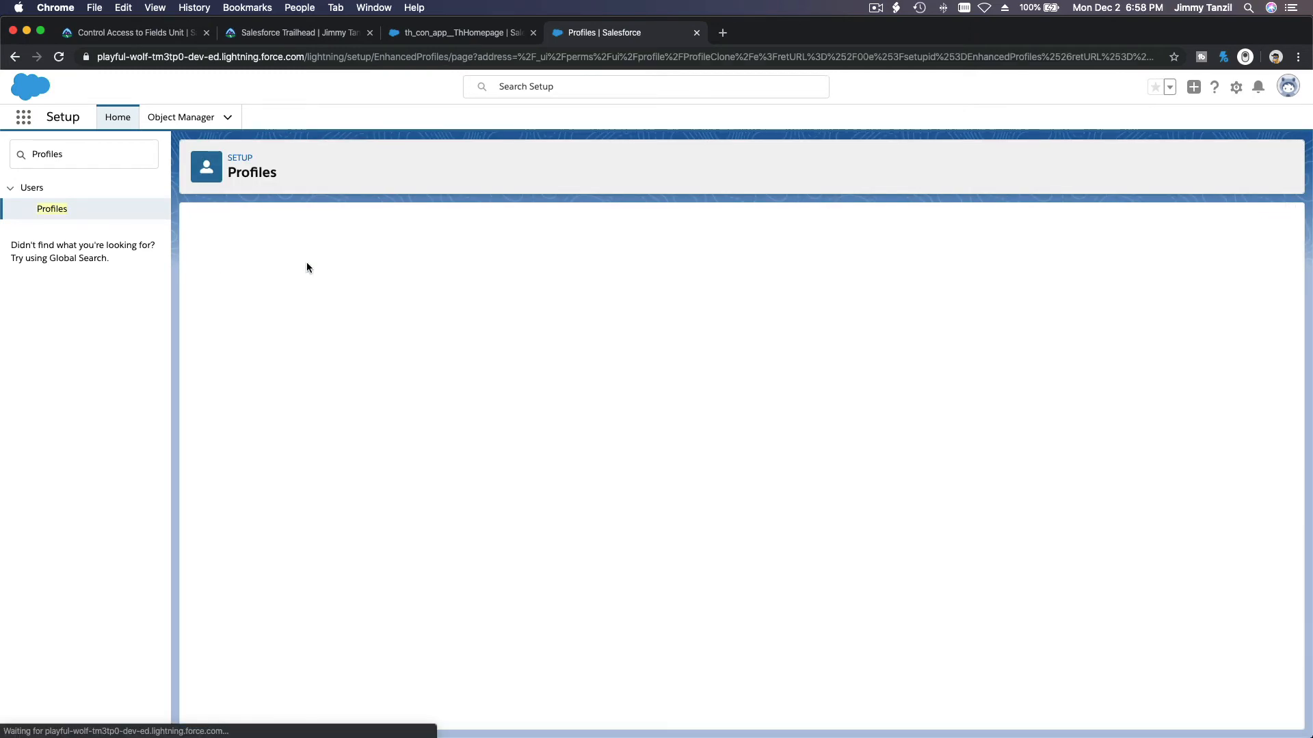
pyautogui.click(448, 301)
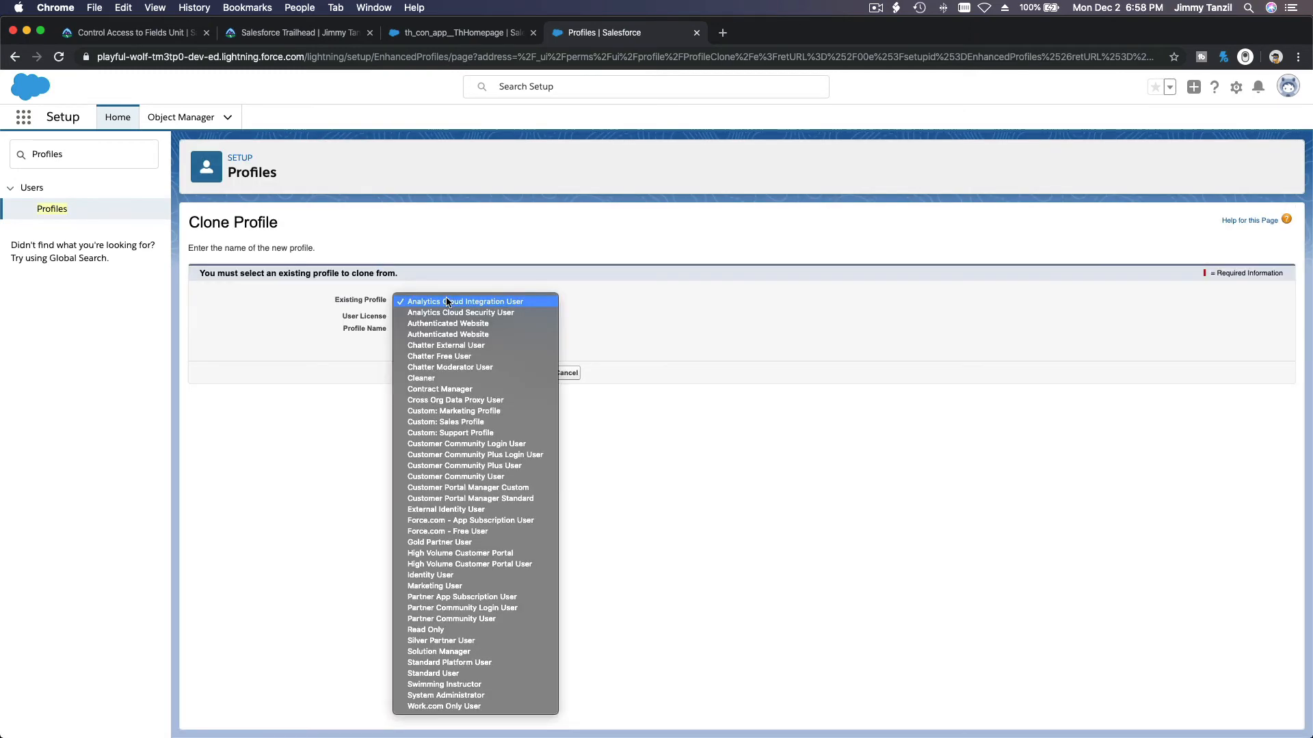
pyautogui.click(470, 672)
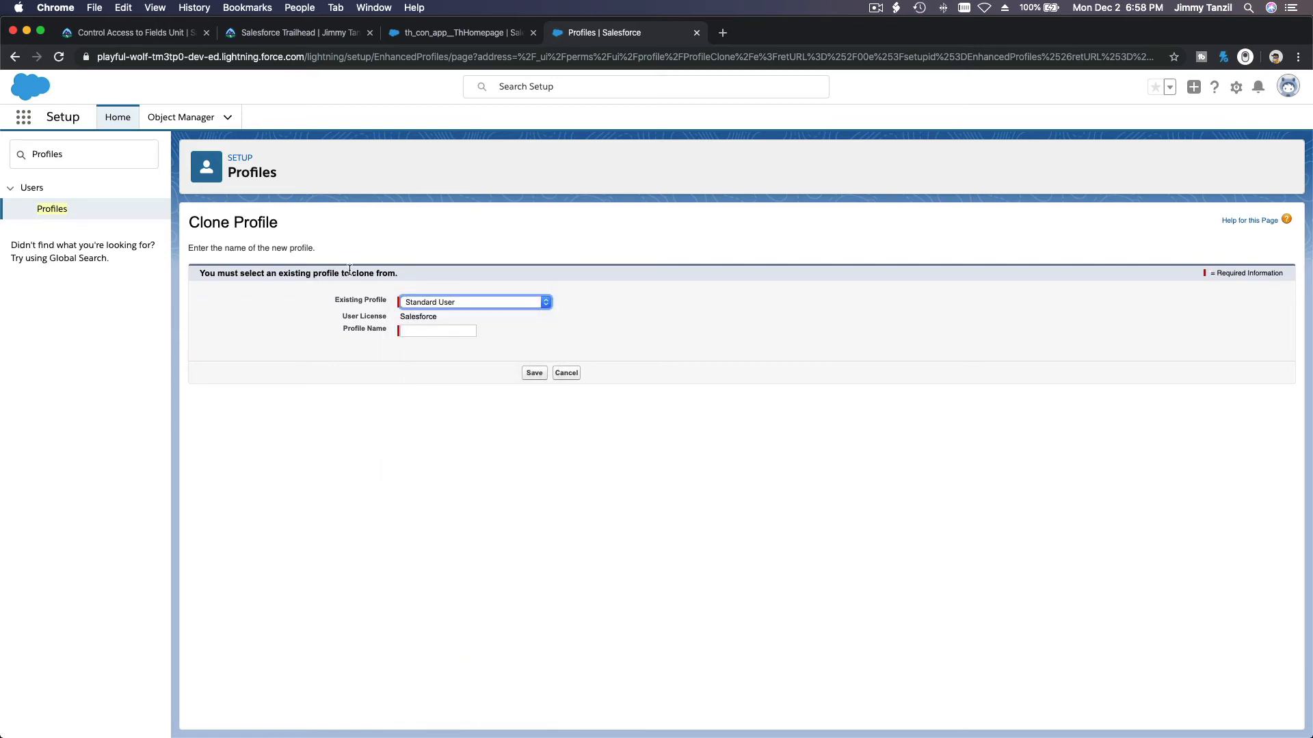
pyautogui.click(121, 30)
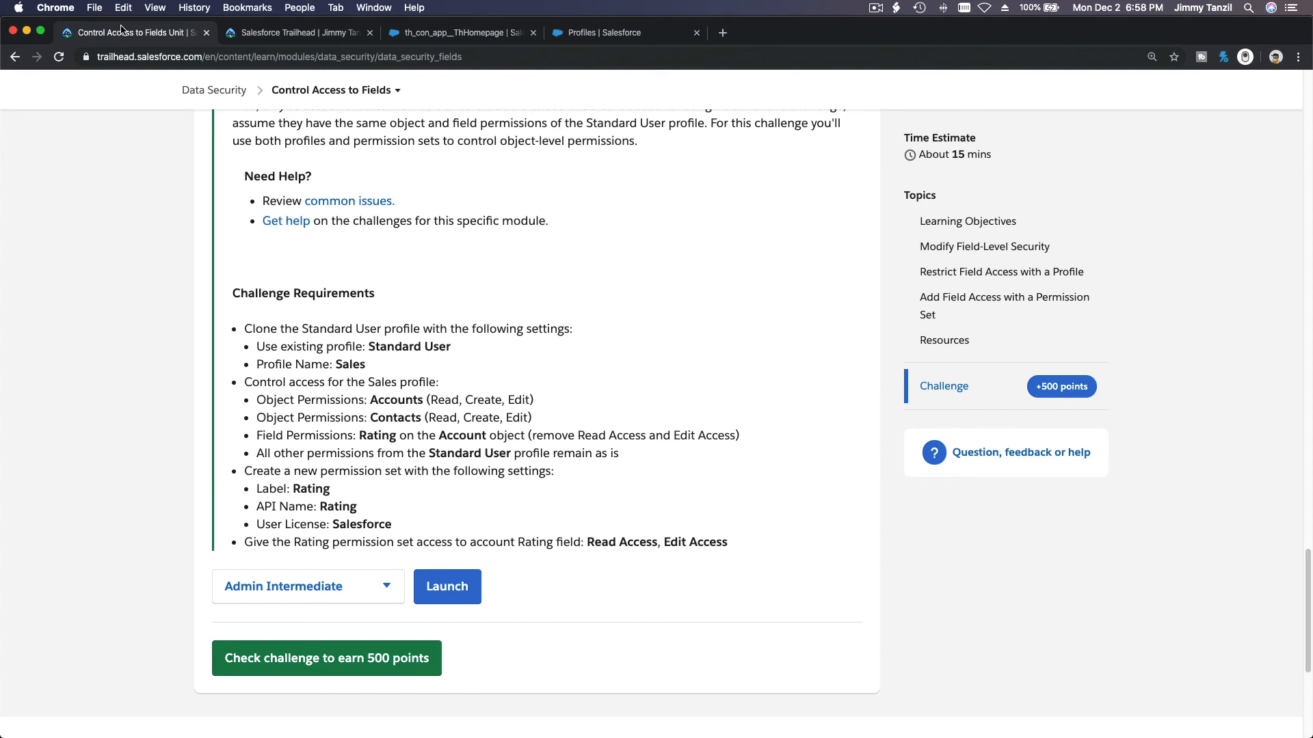
pyautogui.doubleClick(357, 364)
pyautogui.click(634, 34)
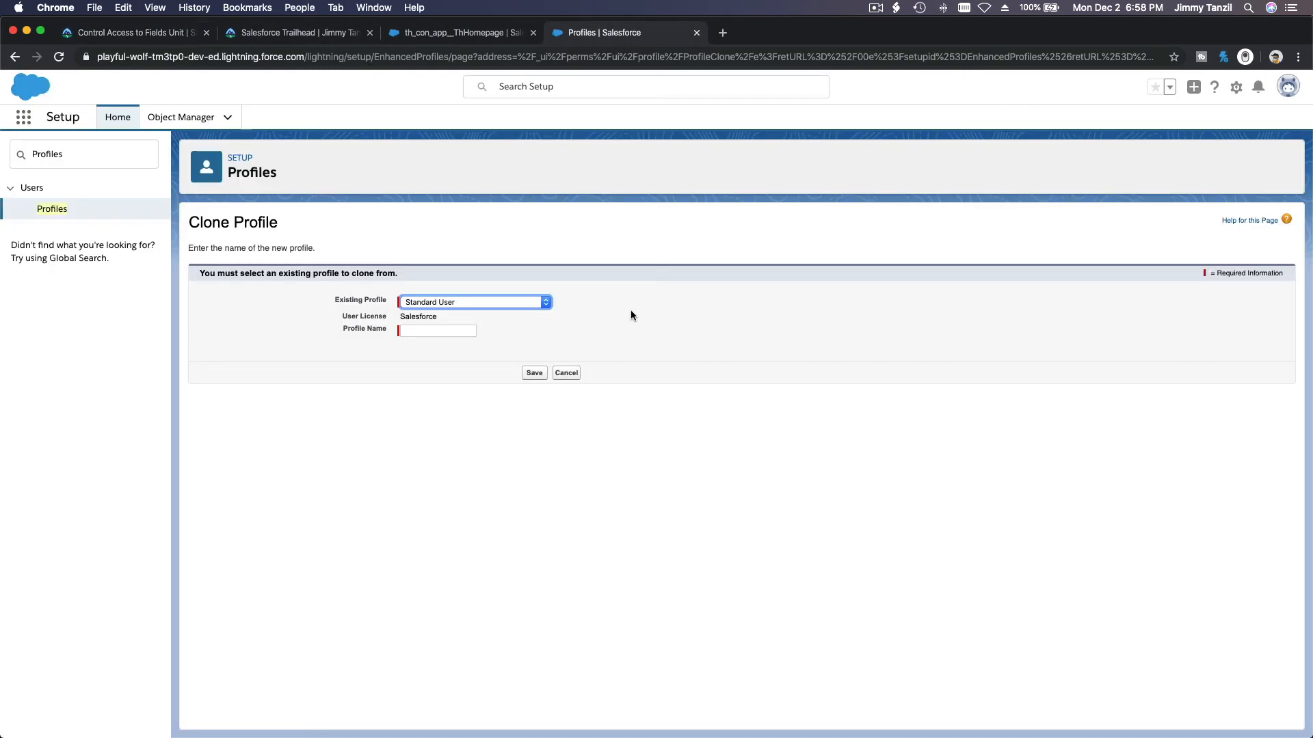
pyautogui.click(461, 331)
pyautogui.write('Sa')
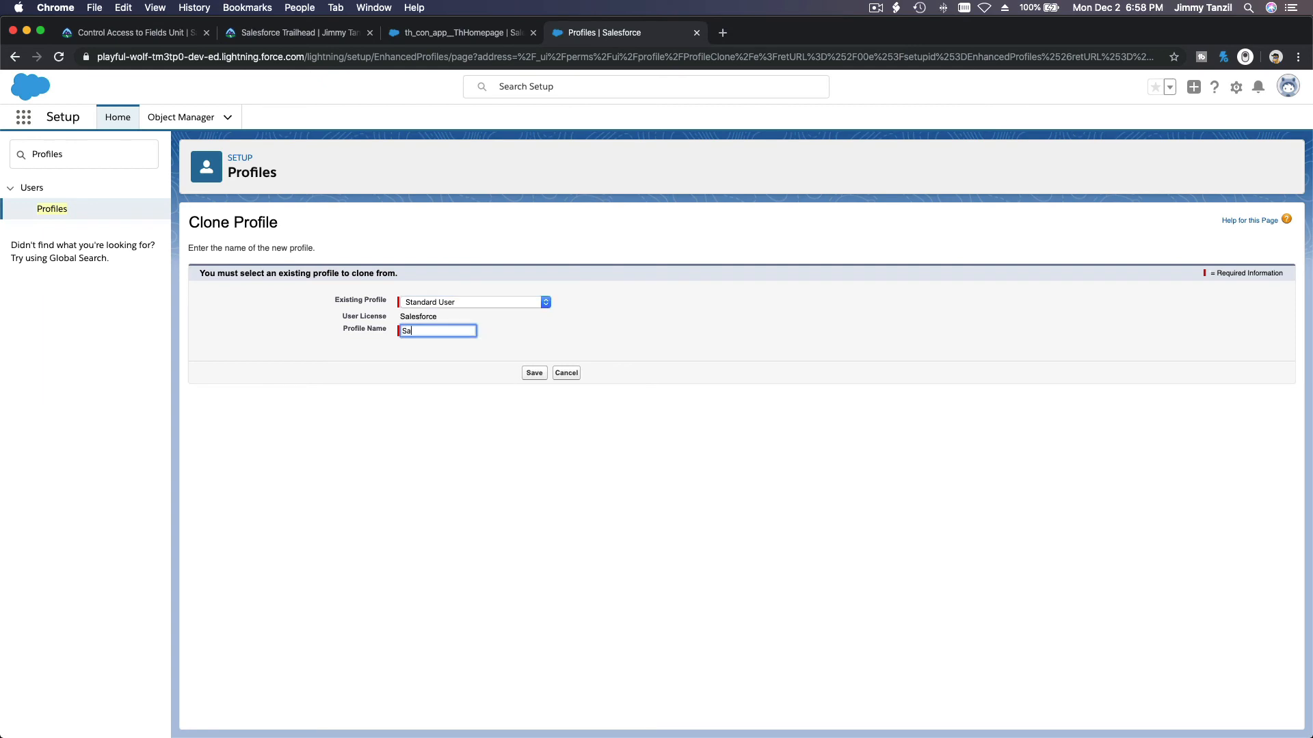
pyautogui.write('les')
pyautogui.click(533, 374)
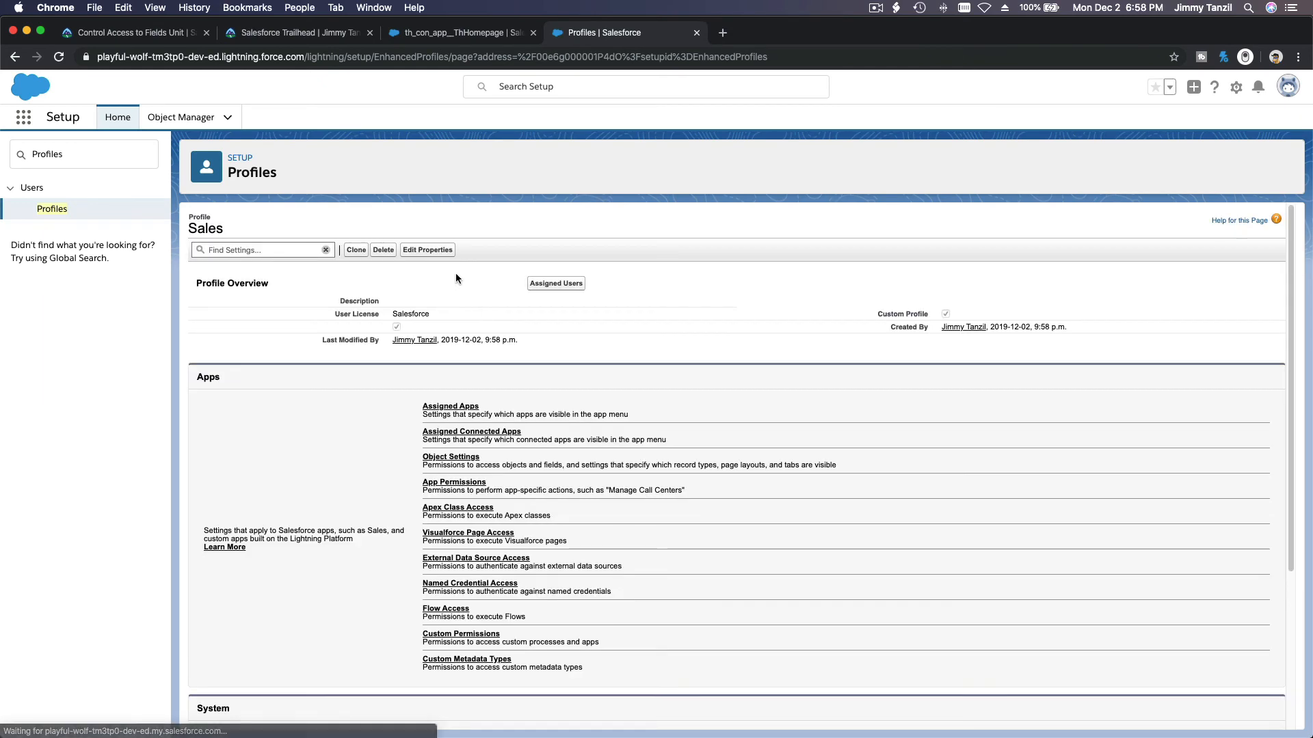
# Step: Following the challenge requirements, remove the Delete permission on Accounts from the Sales profile, leaving Read, Create and Edit enabled, and save
pyautogui.click(144, 32)
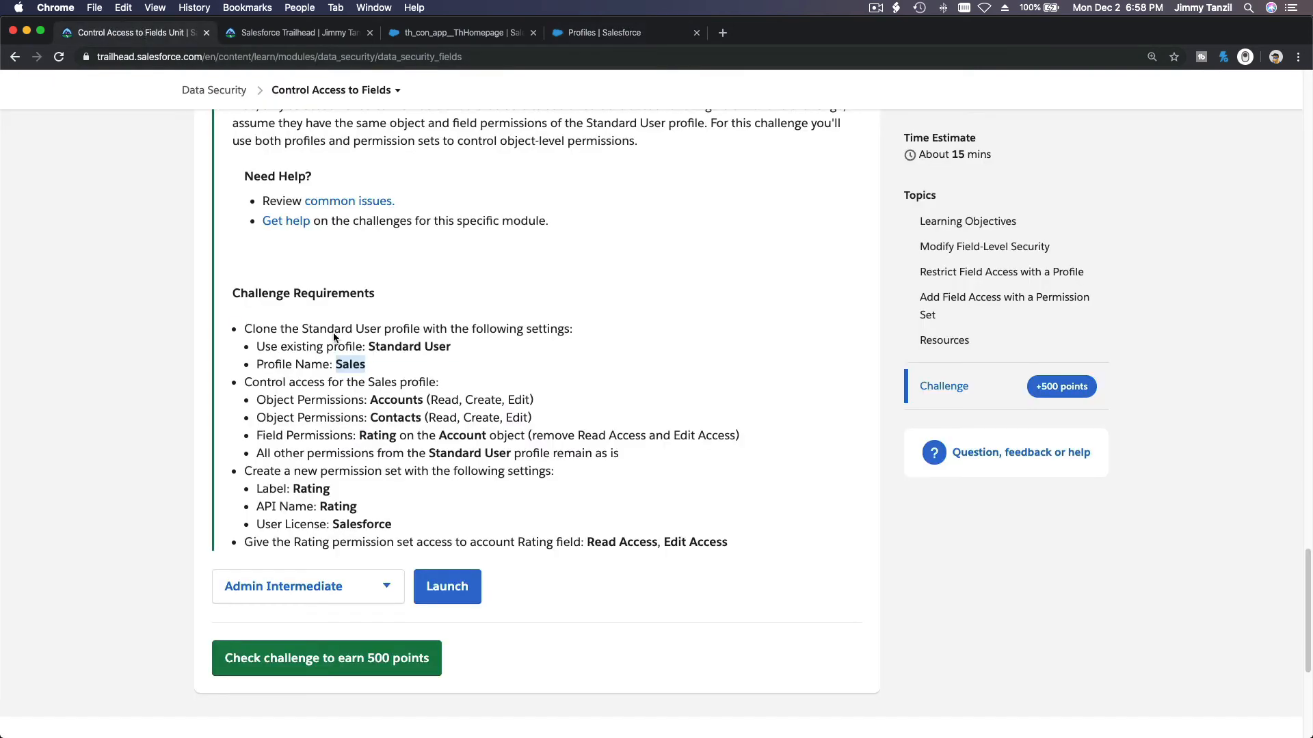
pyautogui.click(386, 375)
pyautogui.scroll(-2, 400, 348)
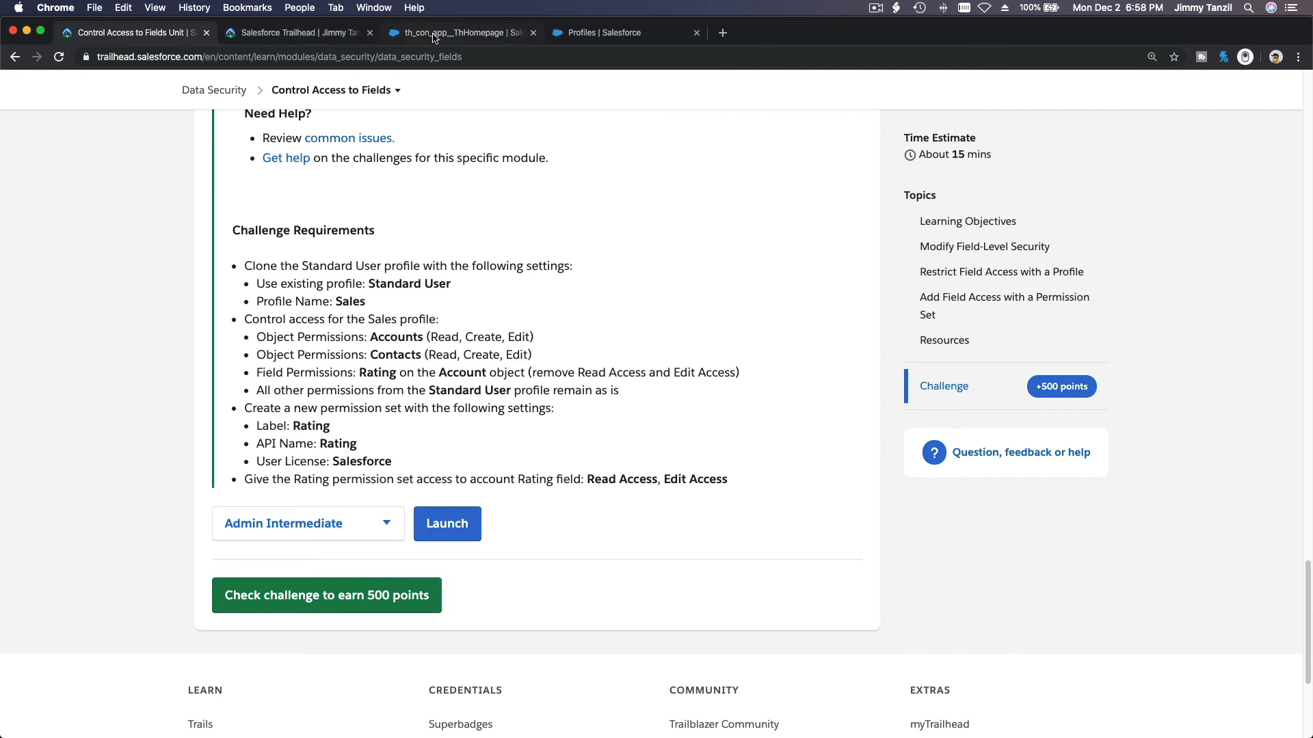
pyautogui.click(580, 41)
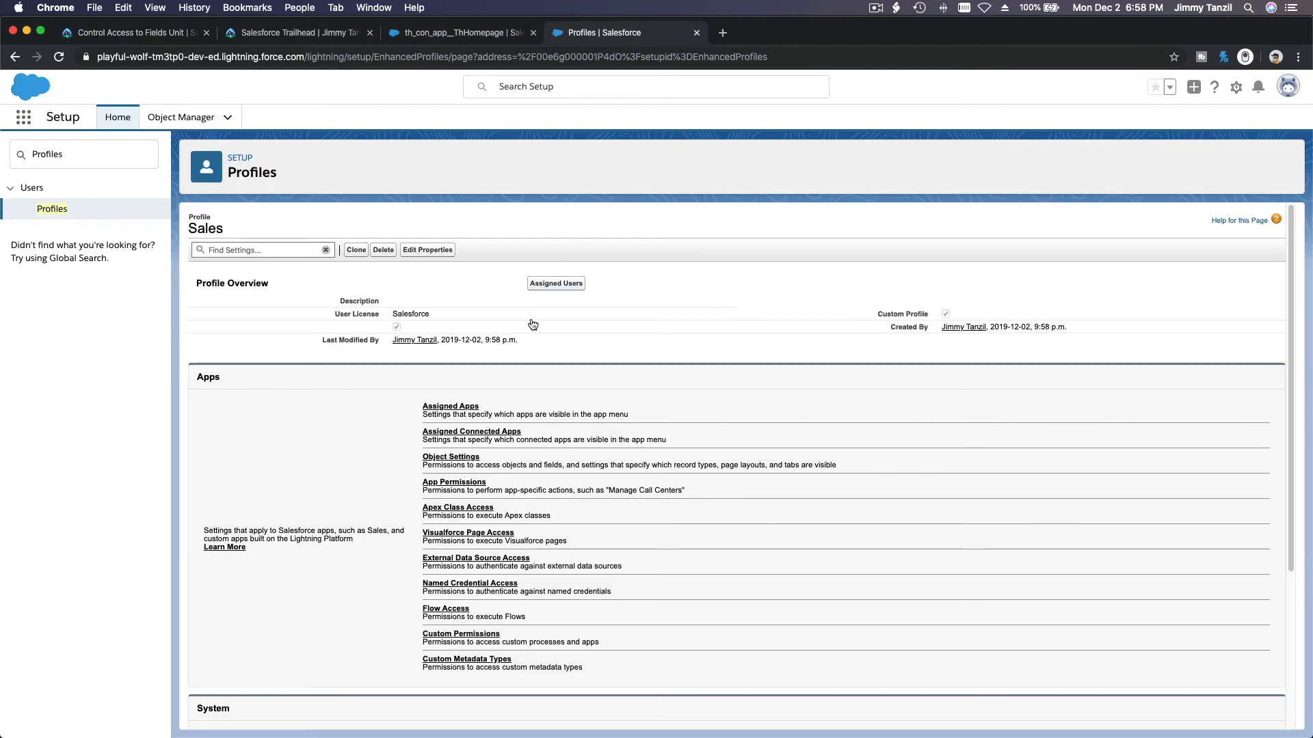
pyautogui.click(455, 458)
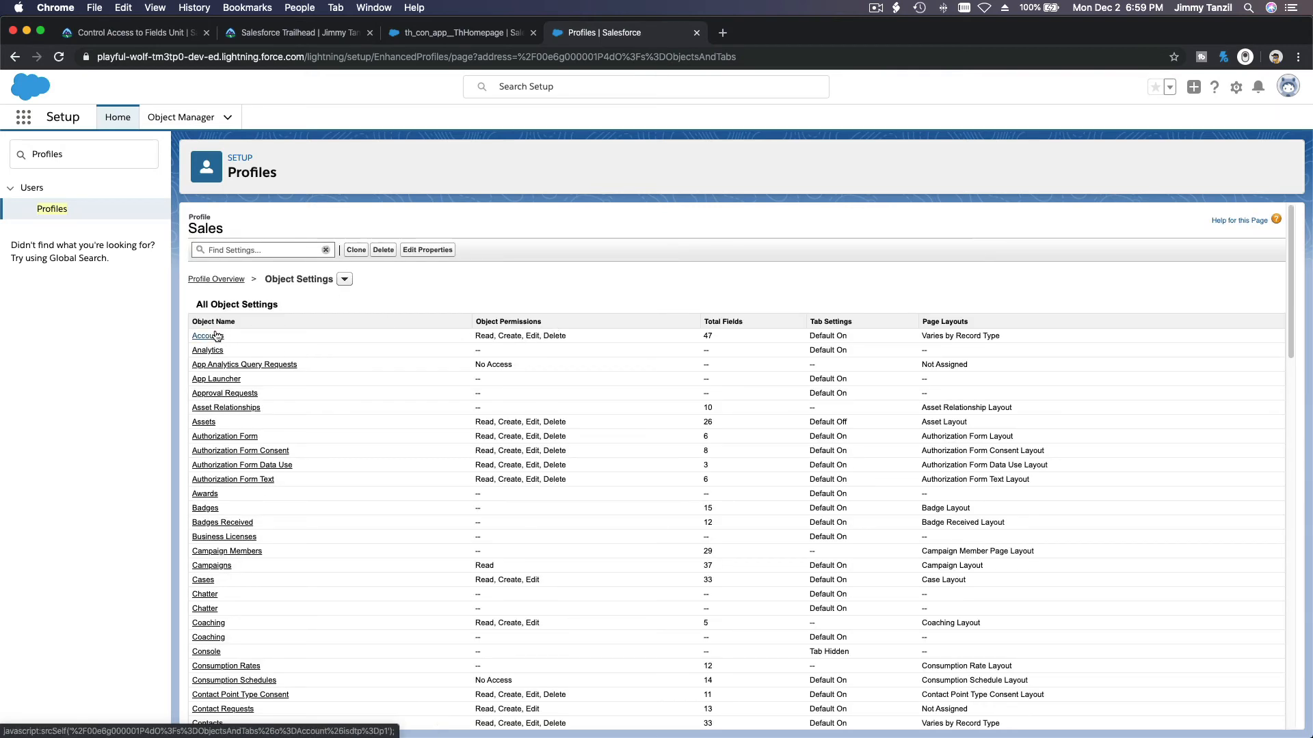
pyautogui.click(216, 336)
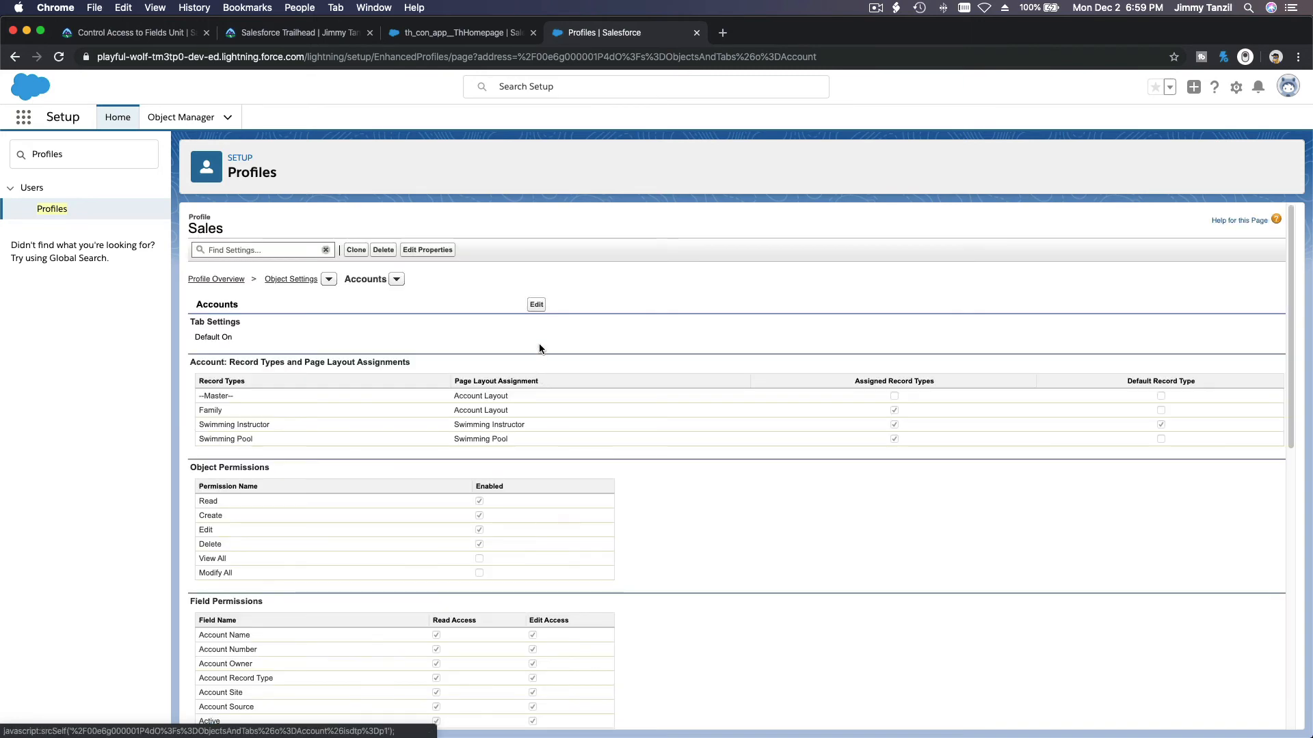
pyautogui.click(537, 305)
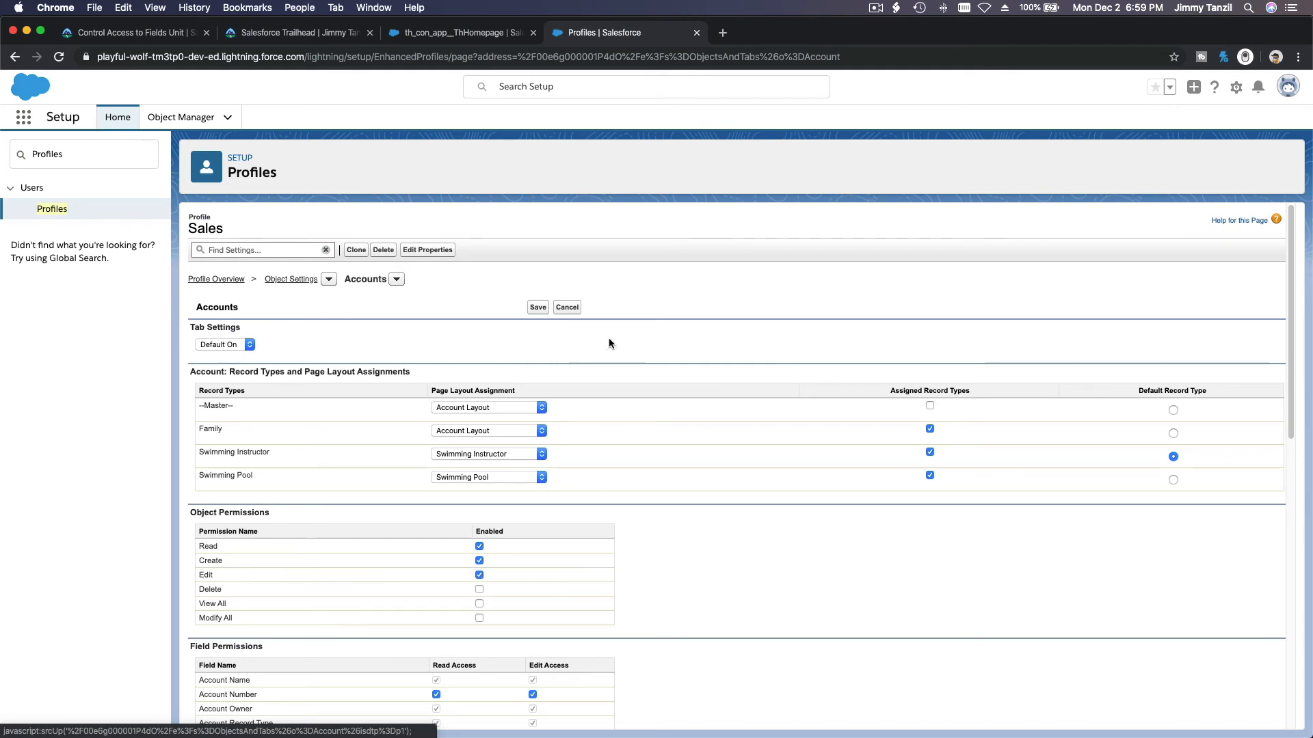
pyautogui.click(539, 309)
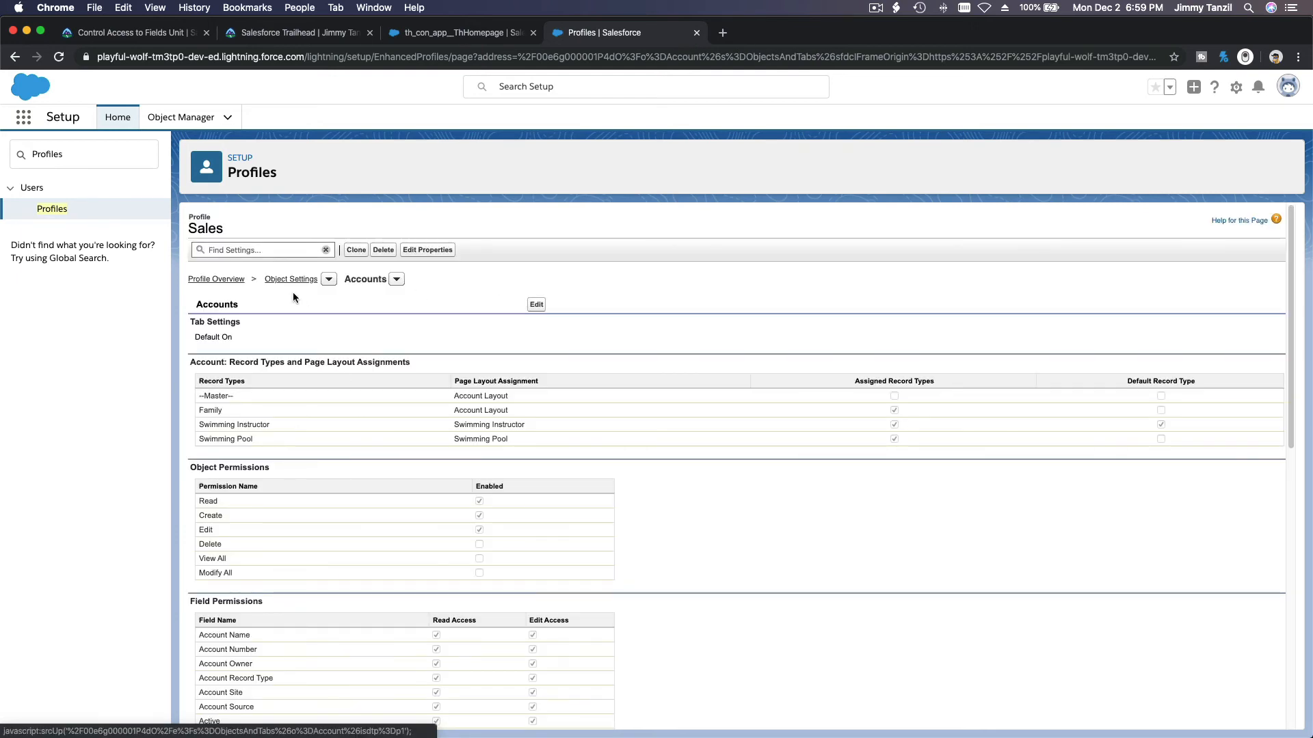
# Step: Find the Contacts object settings in the Sales profile, remove the Delete permission while leaving Read, Create and Edit enabled, and save
pyautogui.click(267, 251)
pyautogui.write('C')
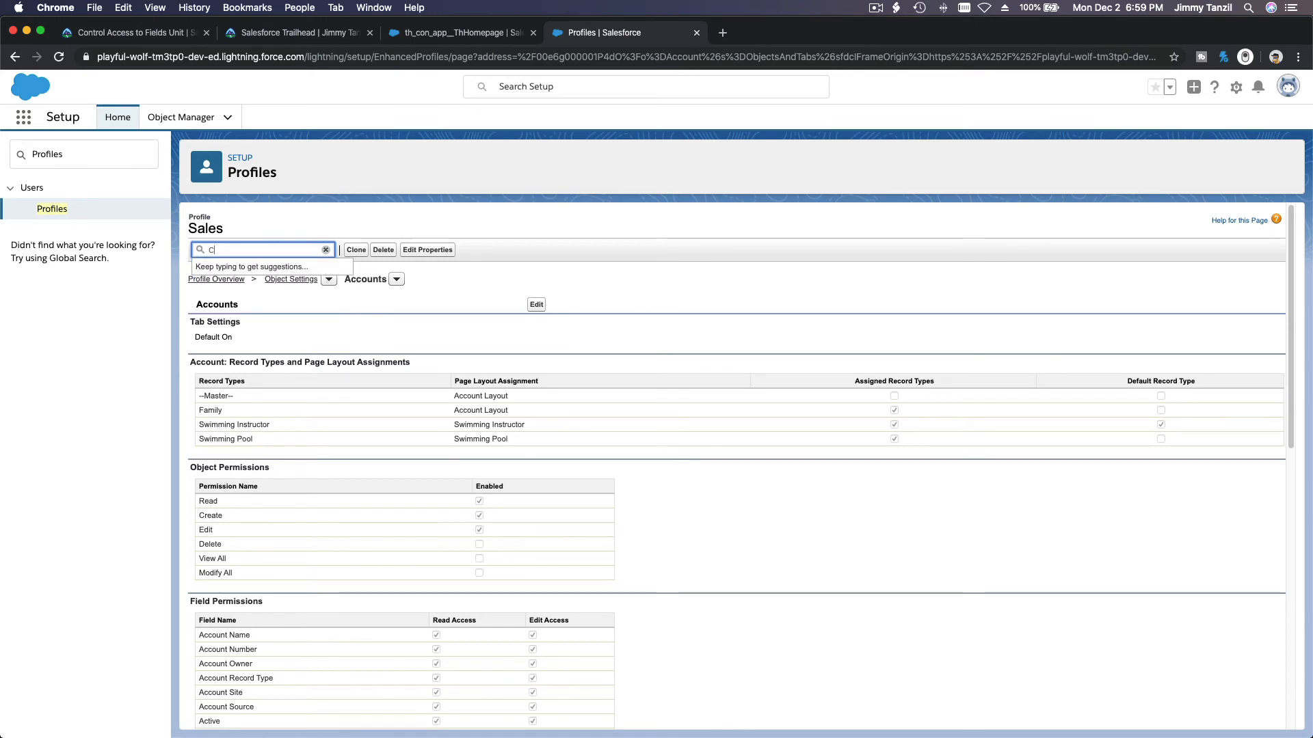
pyautogui.write('ontact')
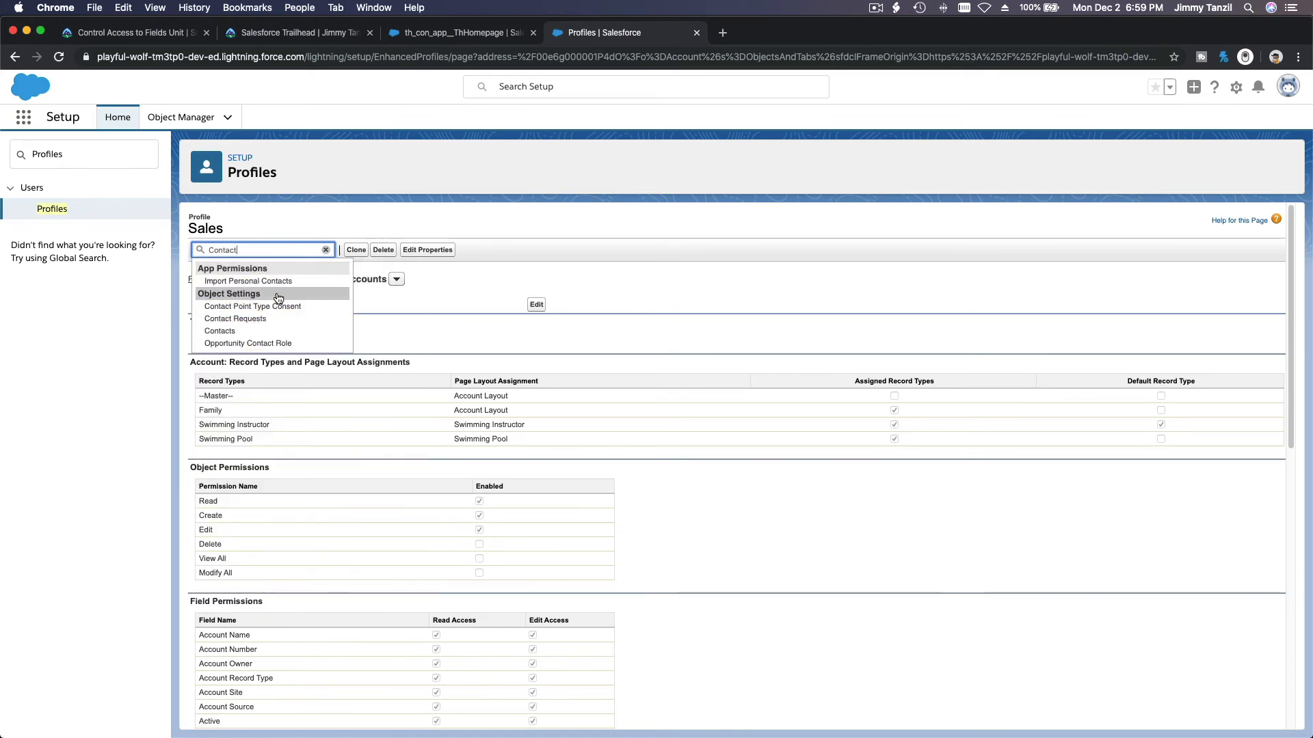
pyautogui.click(219, 331)
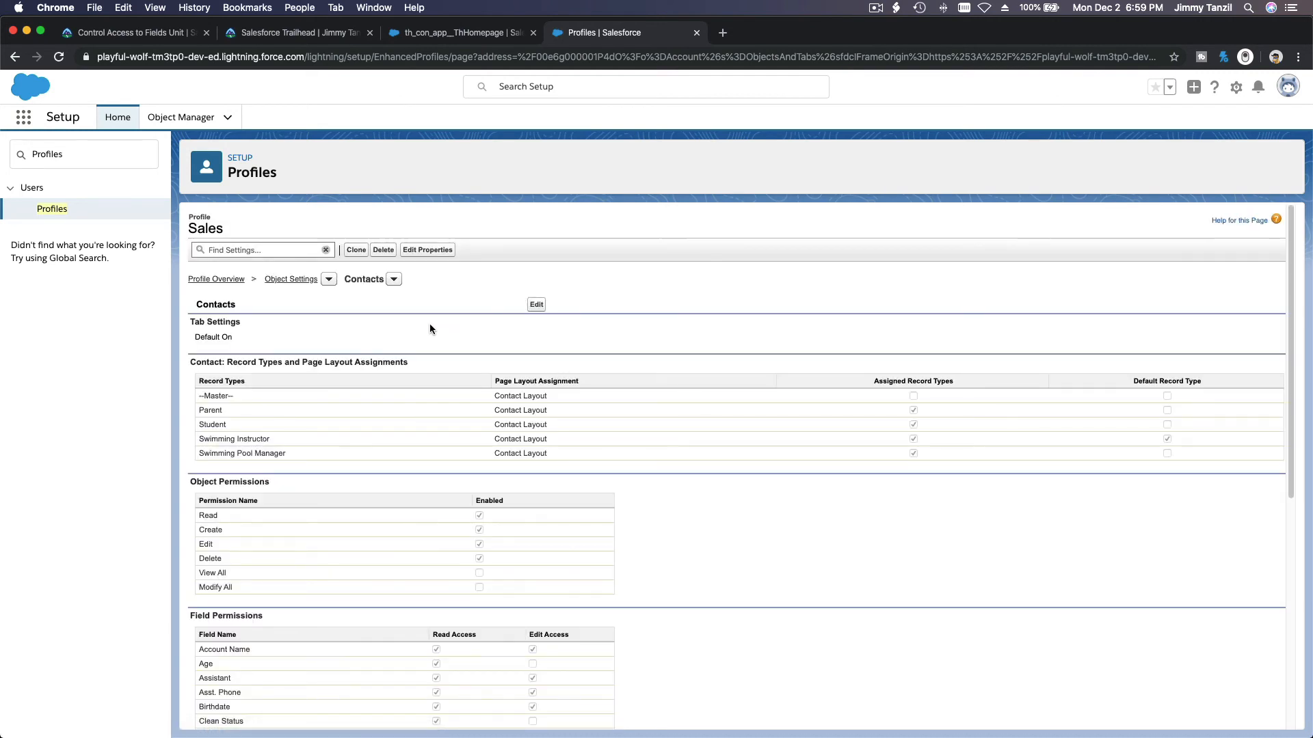
pyautogui.click(536, 304)
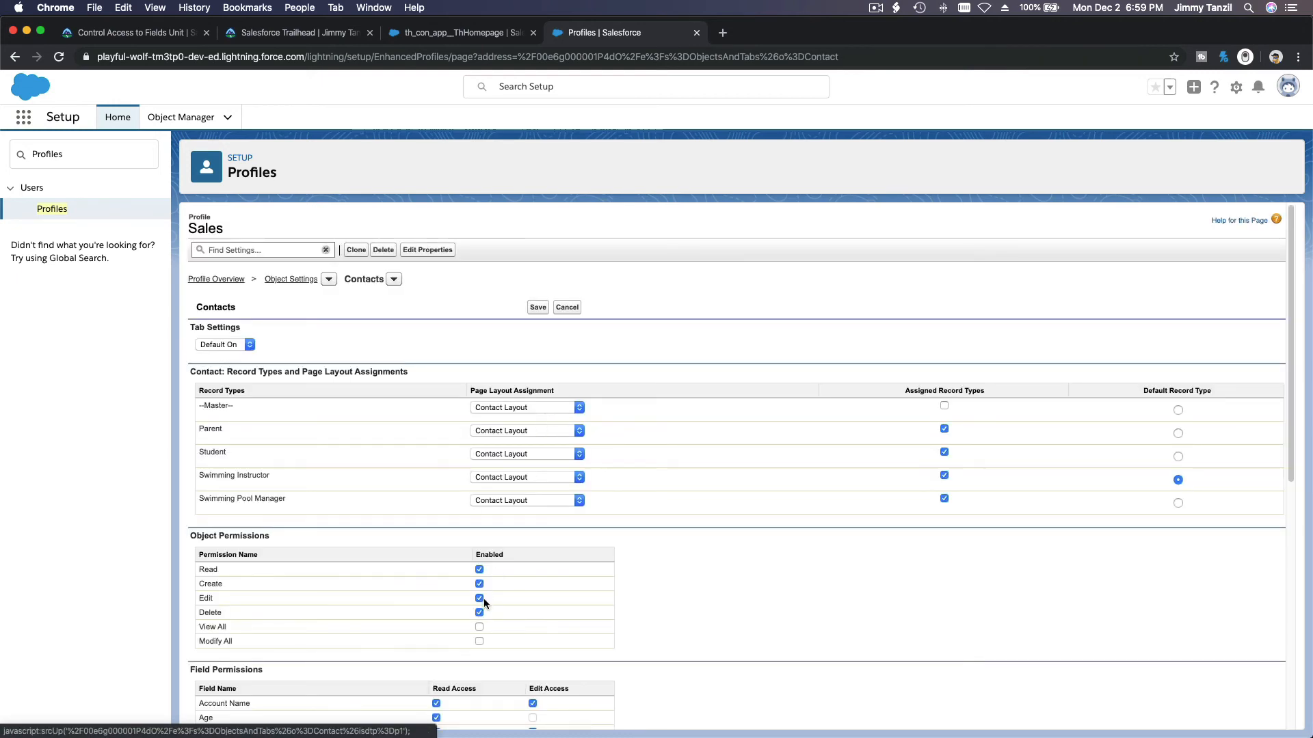
pyautogui.click(538, 307)
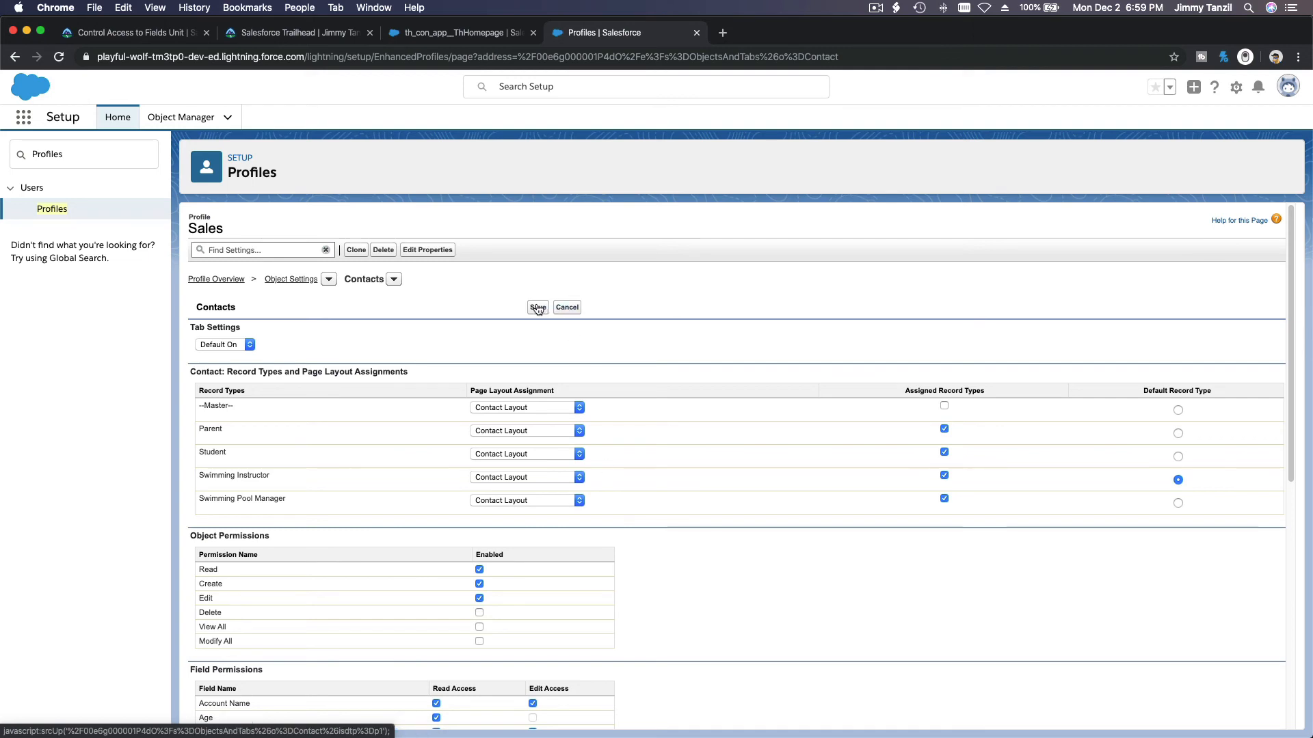
# Step: Following the challenge requirements, remove Read Access and Edit Access from the Rating field in the Sales profile's Accounts settings, and save
pyautogui.click(132, 30)
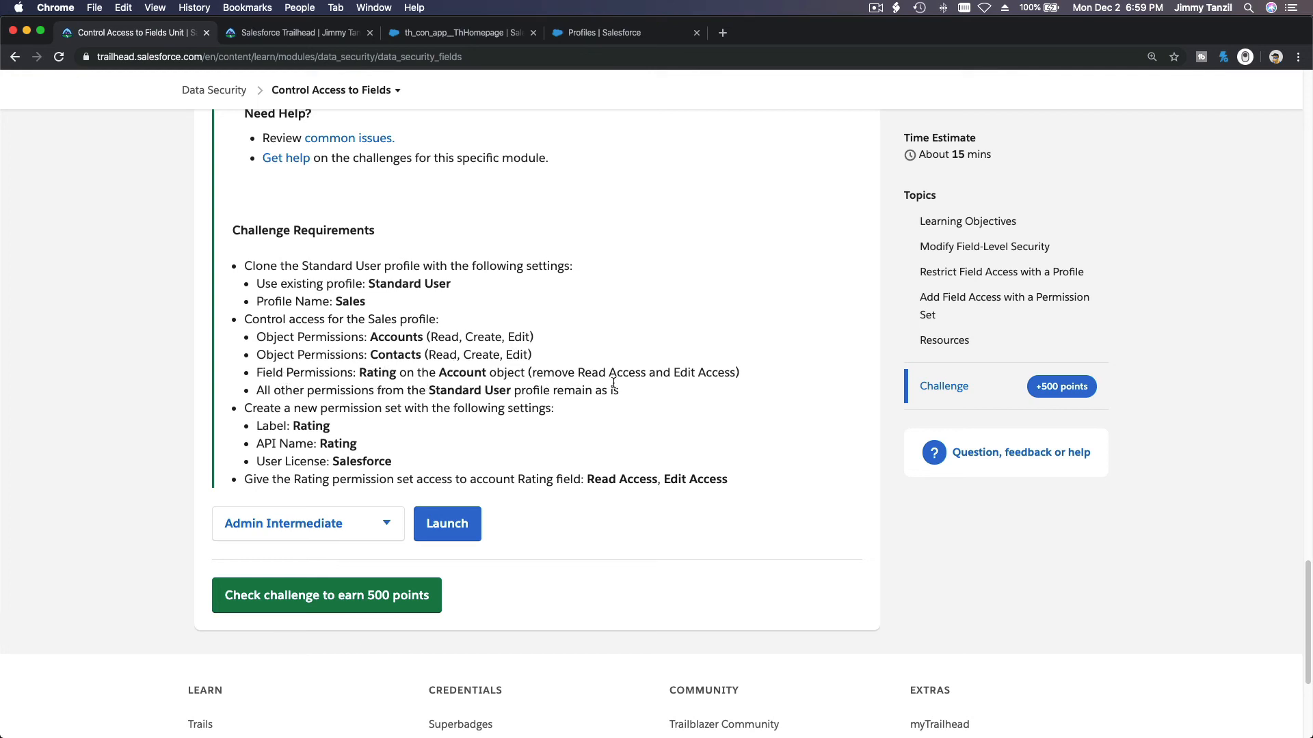
pyautogui.doubleClick(378, 373)
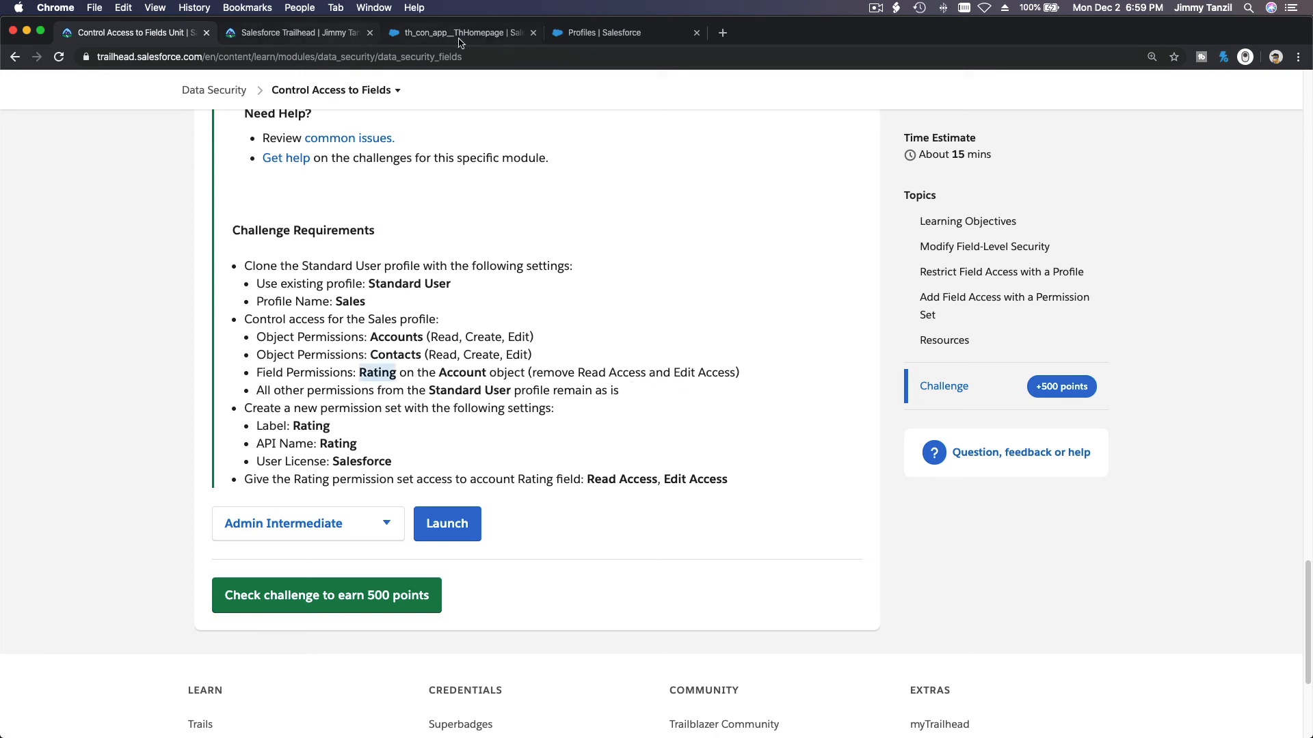
pyautogui.click(585, 41)
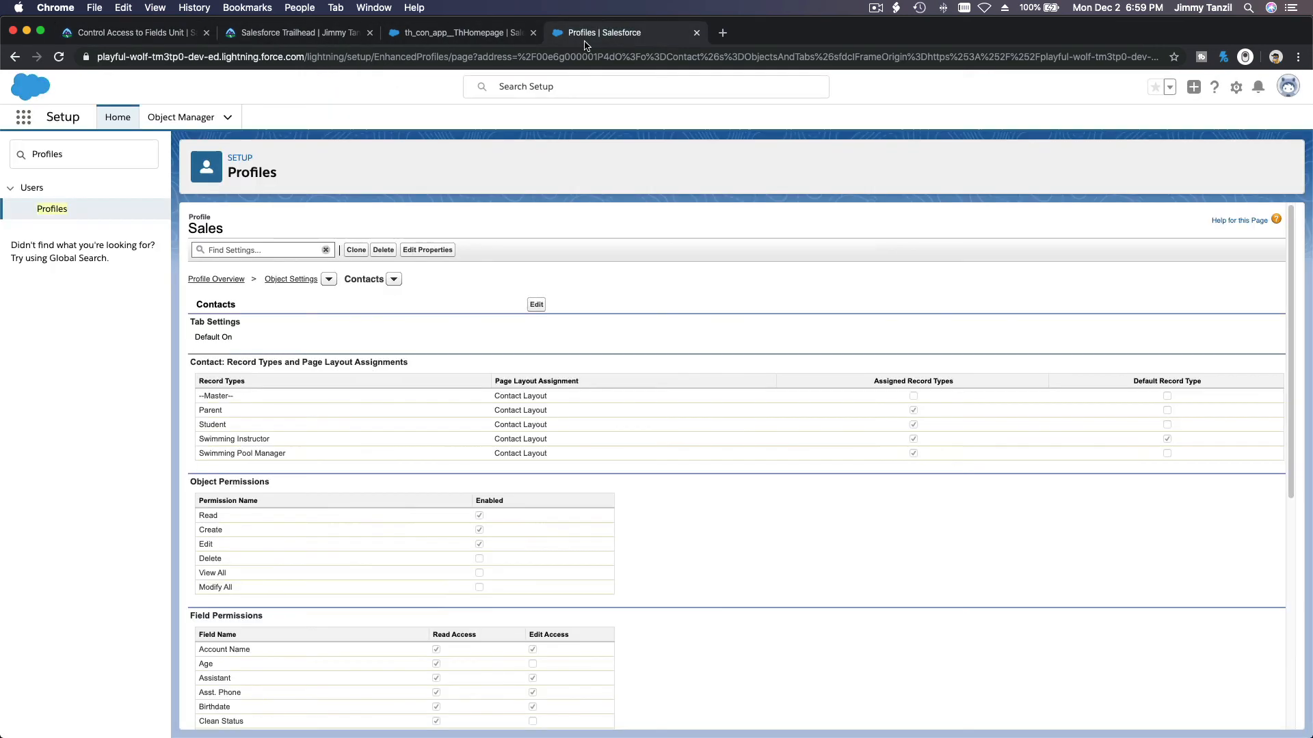
pyautogui.click(287, 249)
pyautogui.write('Acc')
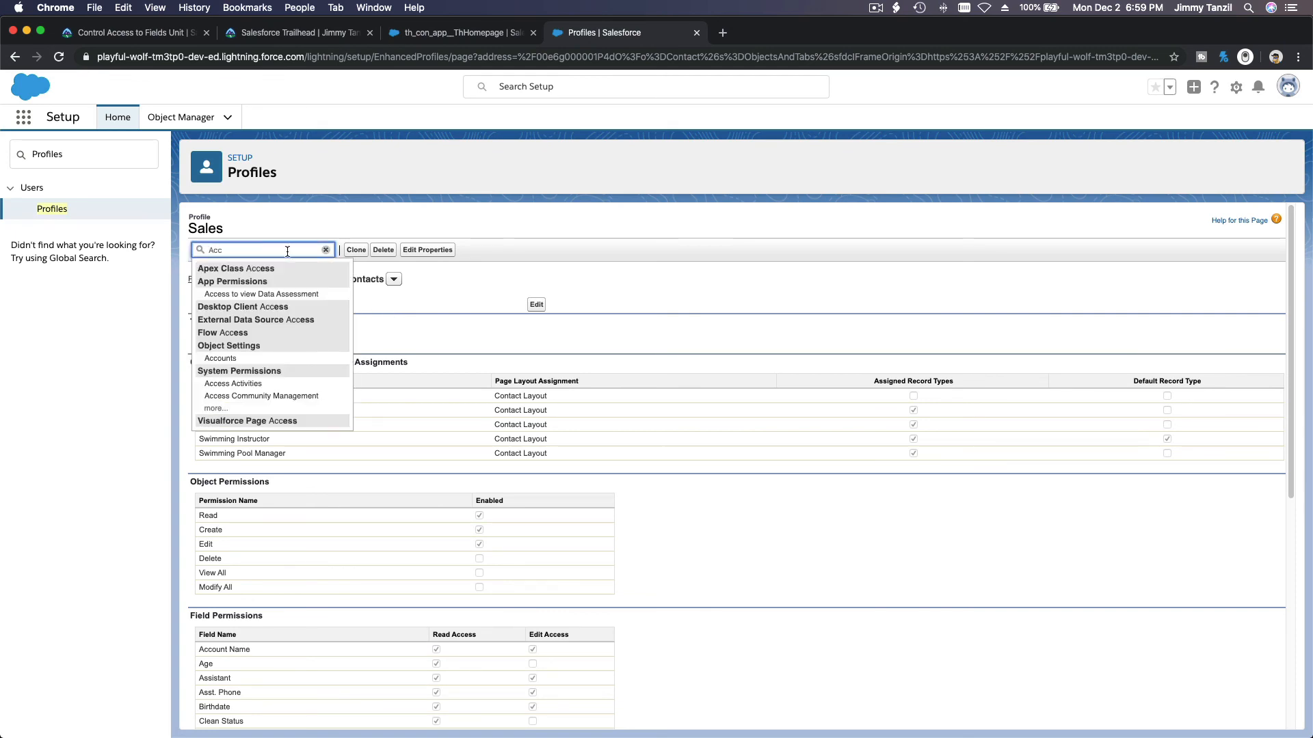
pyautogui.click(230, 358)
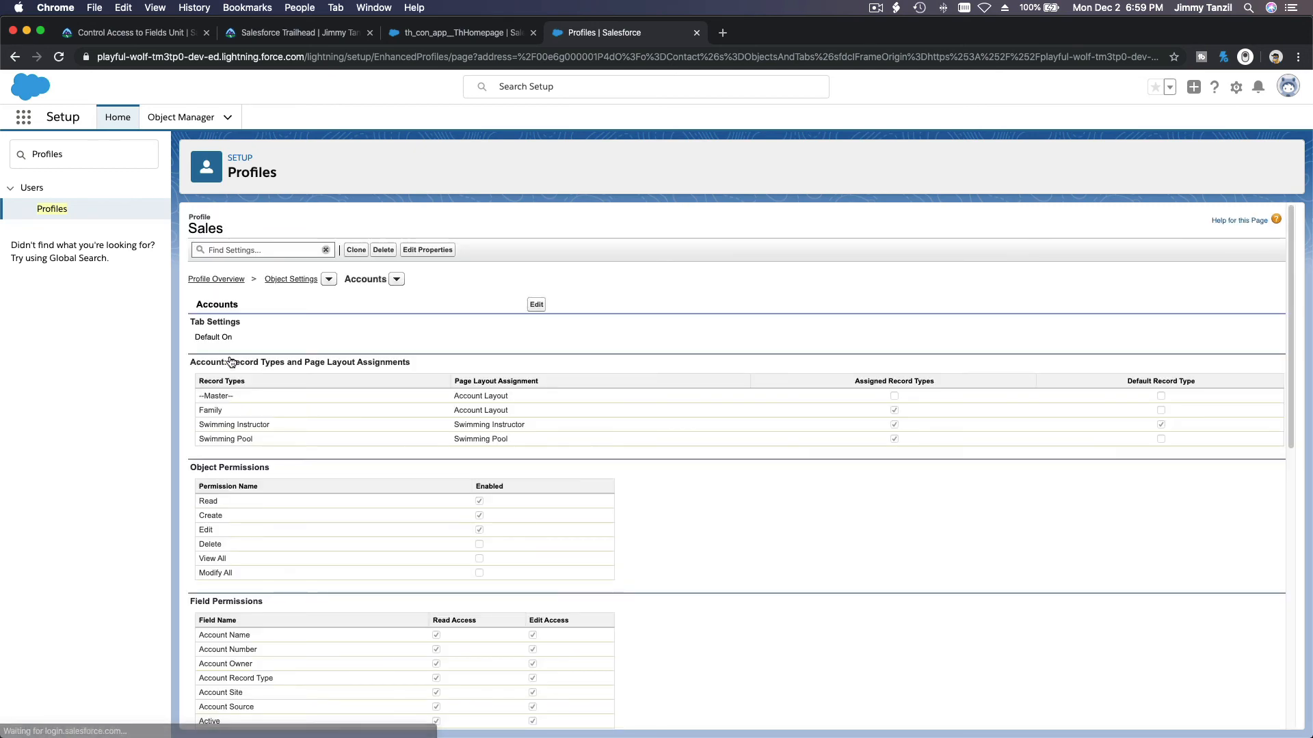
pyautogui.click(536, 305)
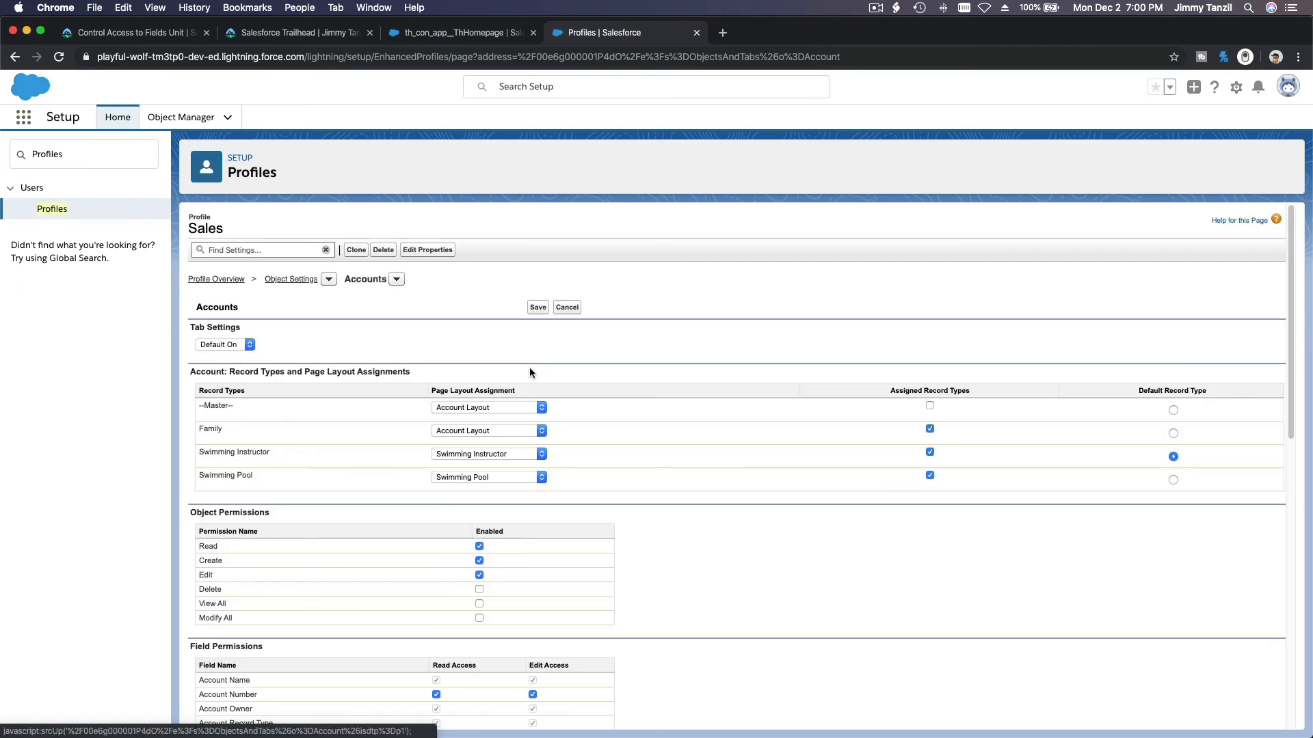
pyautogui.scroll(-15, 529, 372)
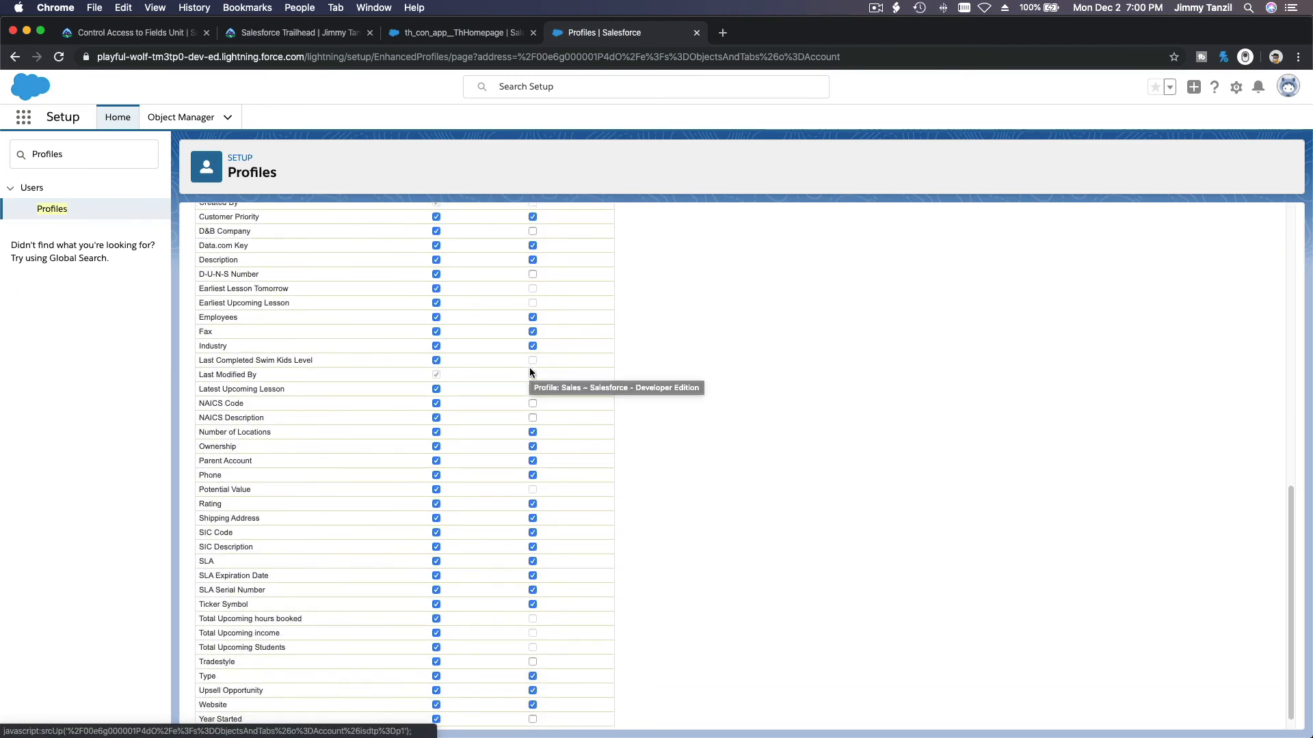
pyautogui.scroll(-2, 529, 367)
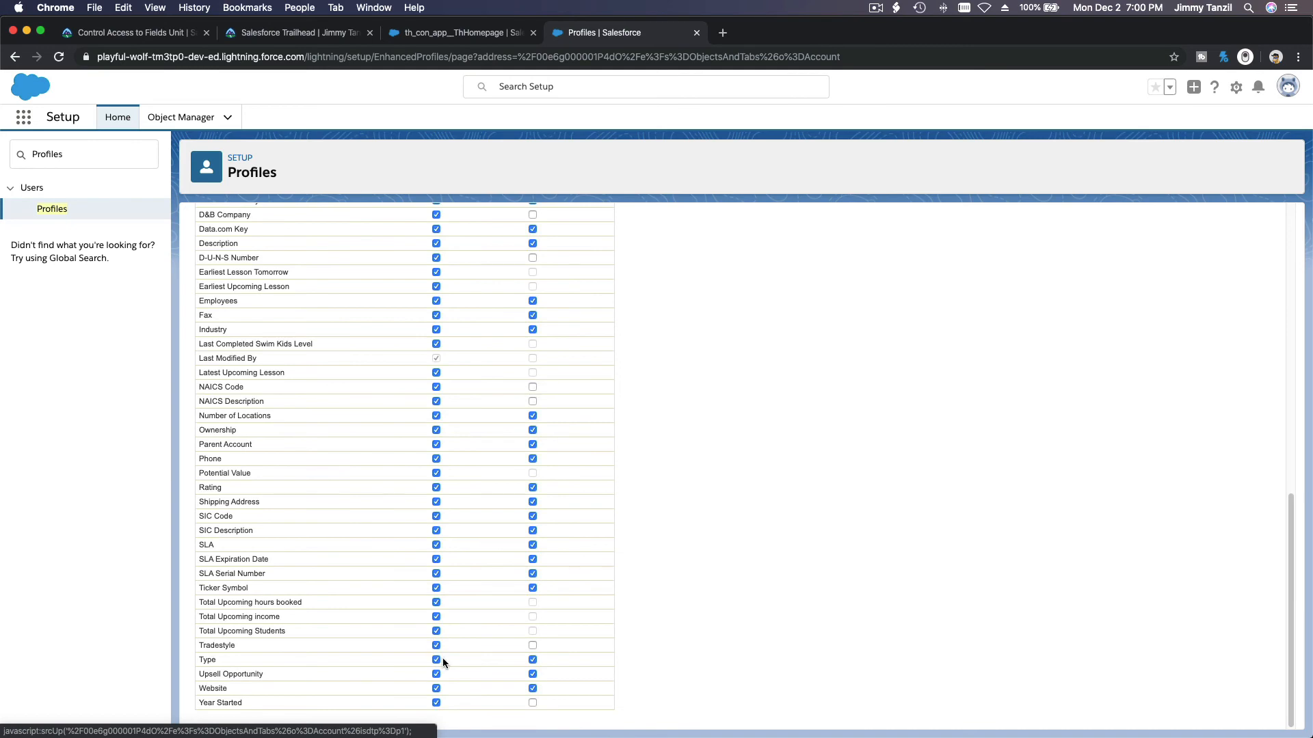
pyautogui.click(435, 488)
pyautogui.scroll(15, 614, 511)
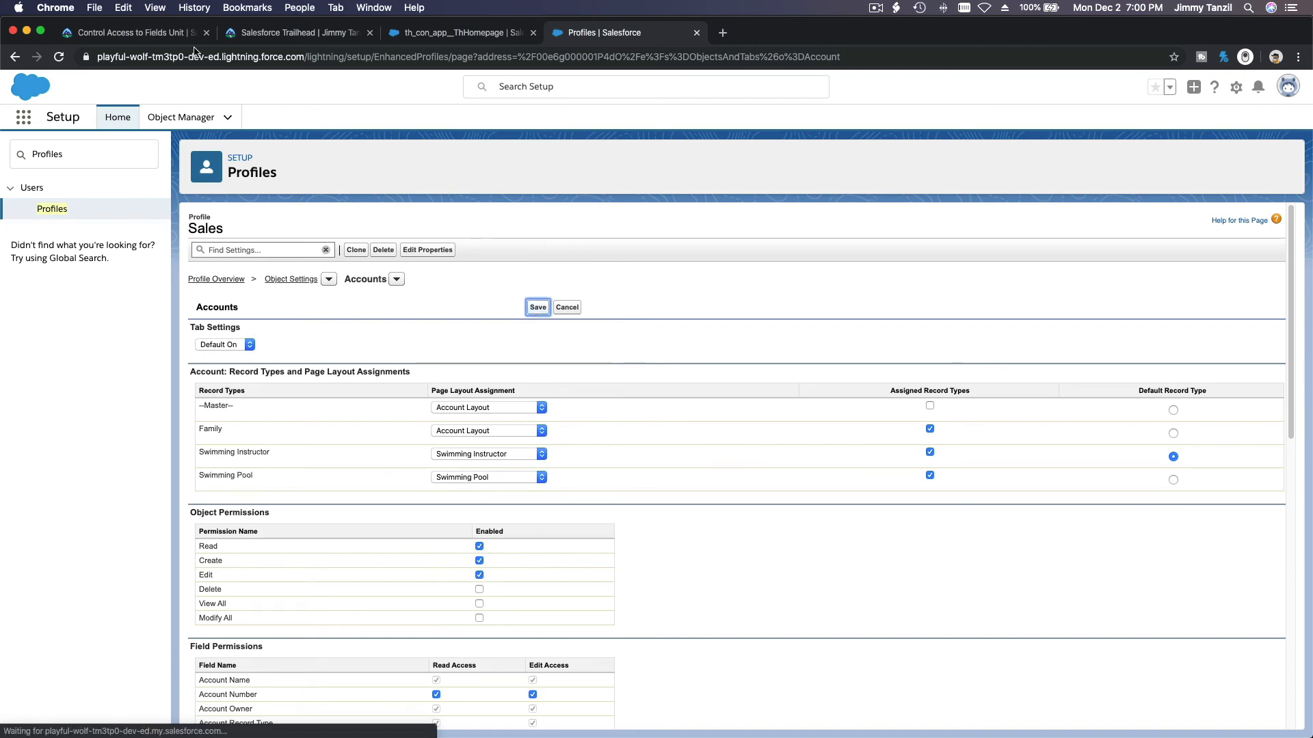
# Step: Review the challenge's permission set requirements and open the Permission Sets page in the playground's Setup
pyautogui.click(170, 34)
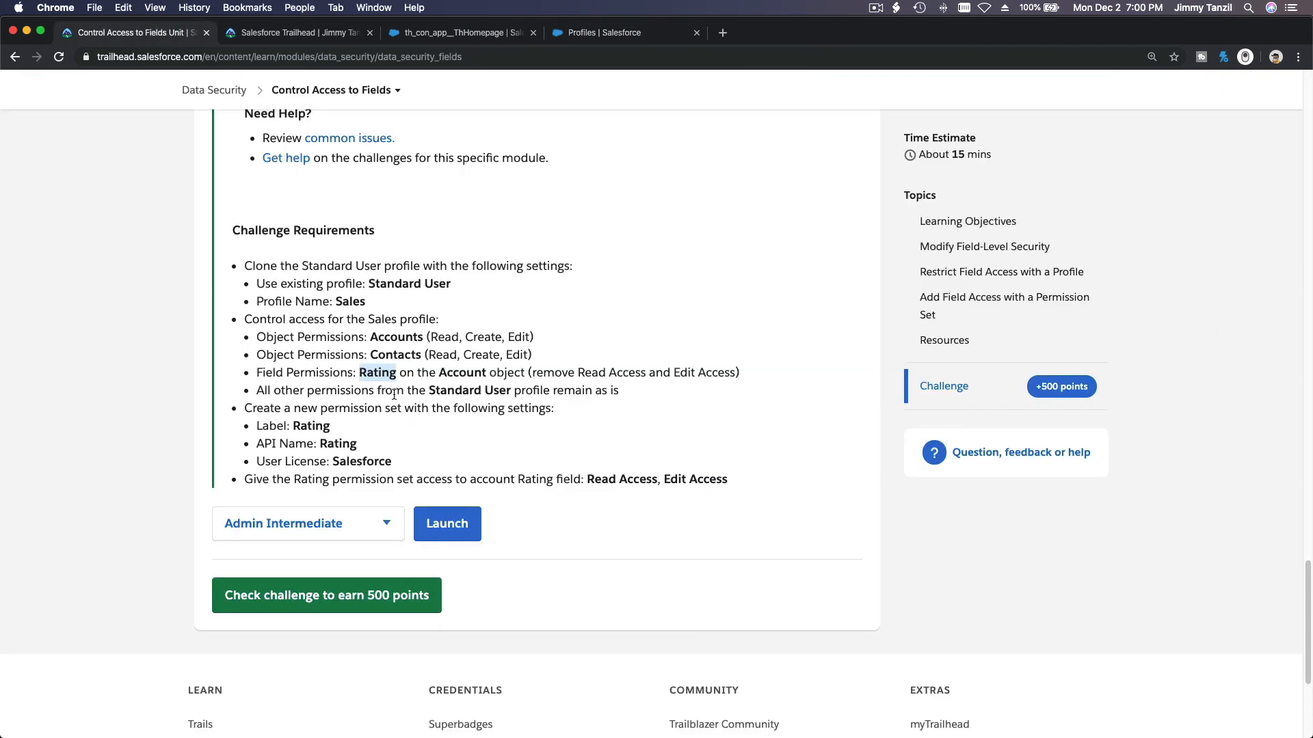
pyautogui.click(642, 400)
pyautogui.scroll(-1, 642, 400)
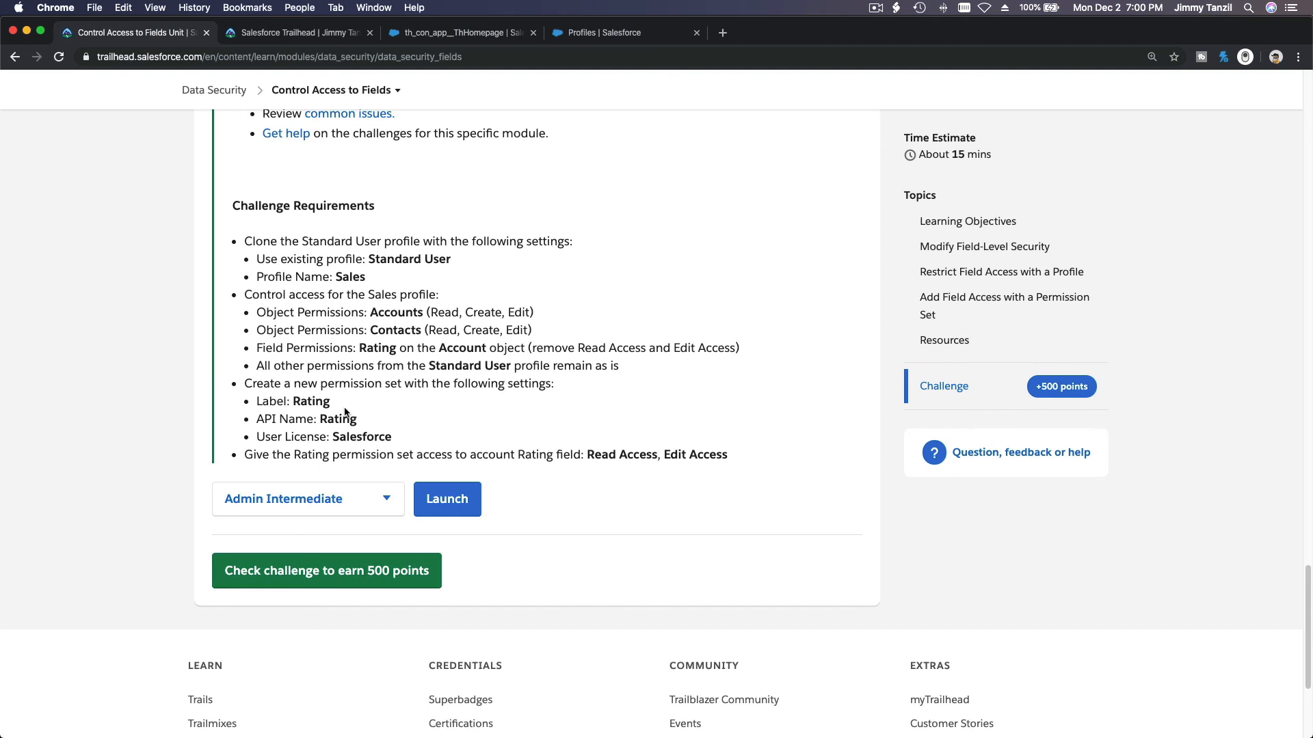
pyautogui.doubleClick(316, 402)
pyautogui.click(580, 34)
pyautogui.click(112, 153)
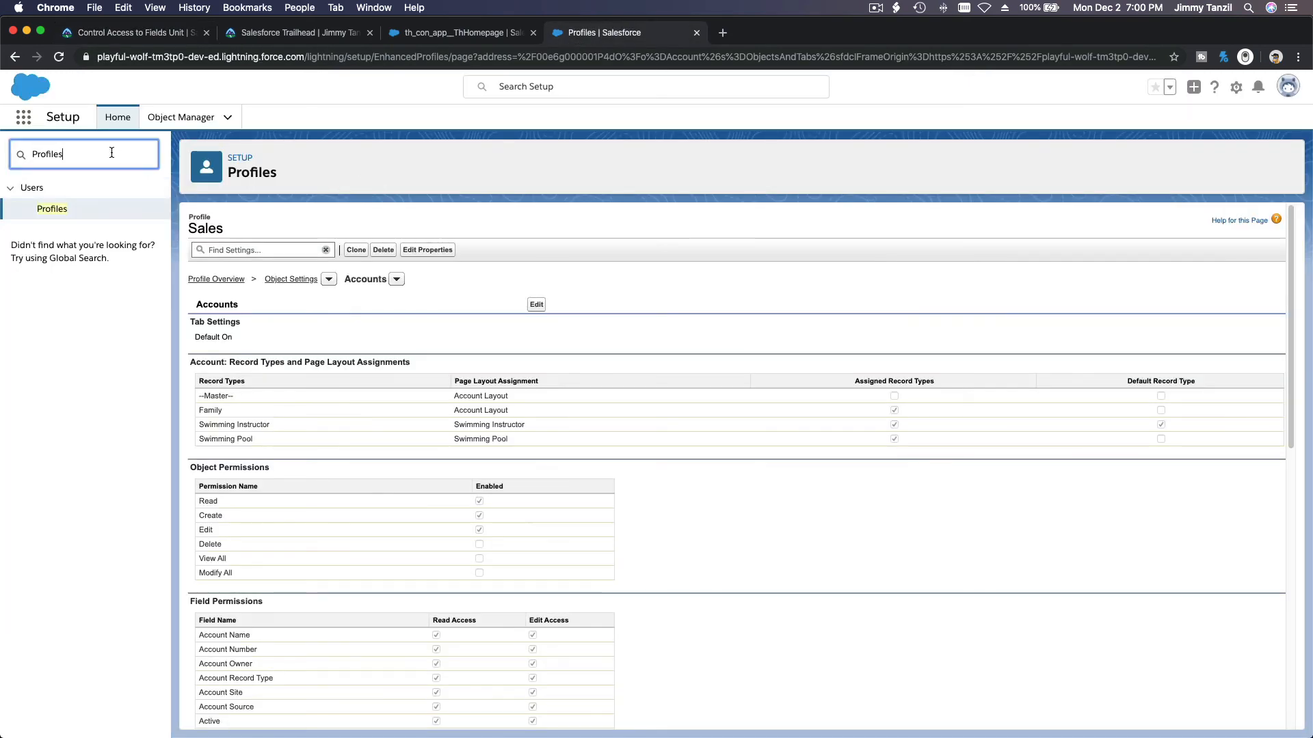
pyautogui.write('Permissio')
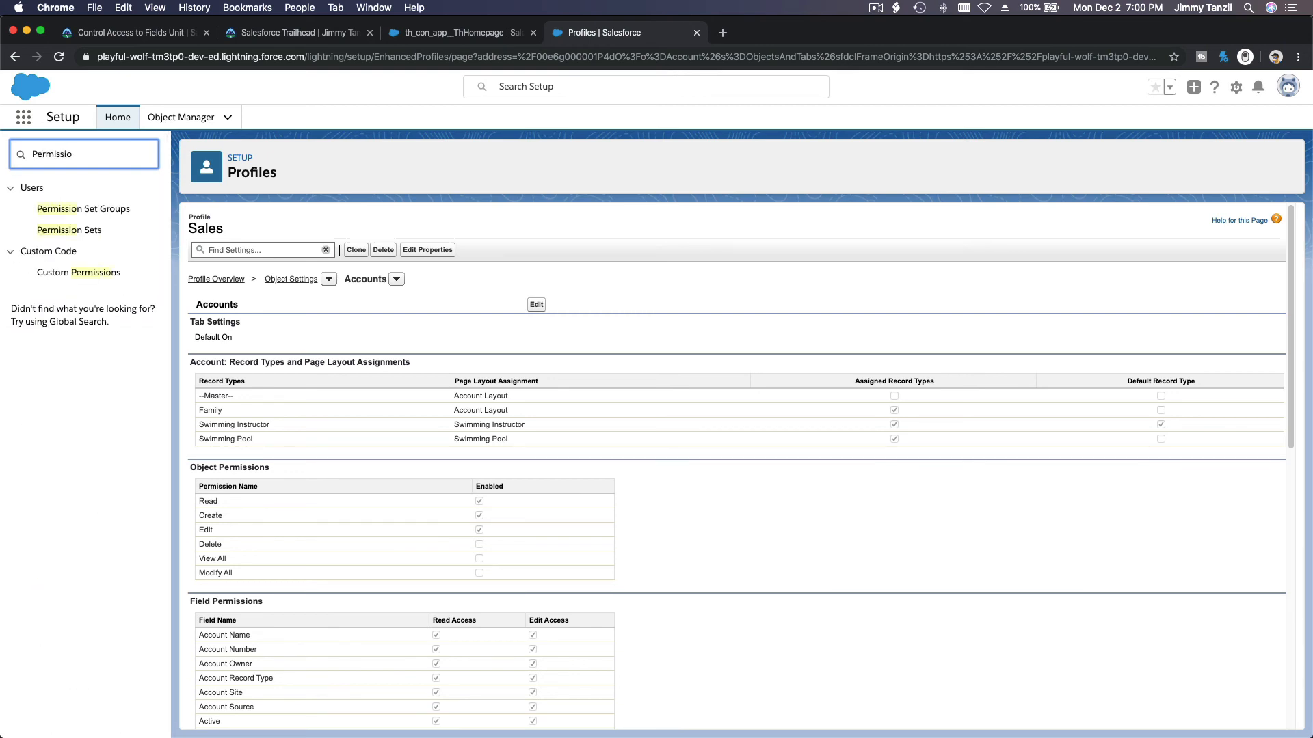
pyautogui.click(88, 230)
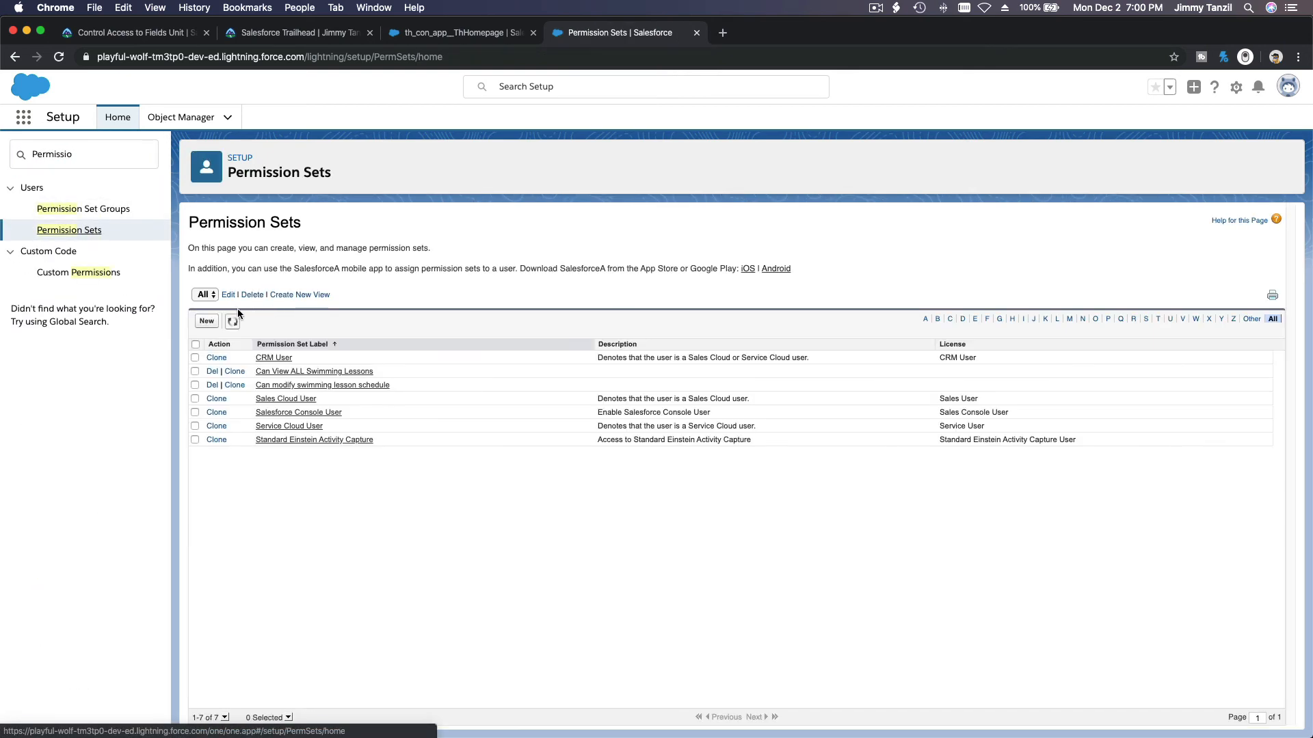
# Step: Start a new permission set with the label Rating and the API name Rating
pyautogui.click(207, 321)
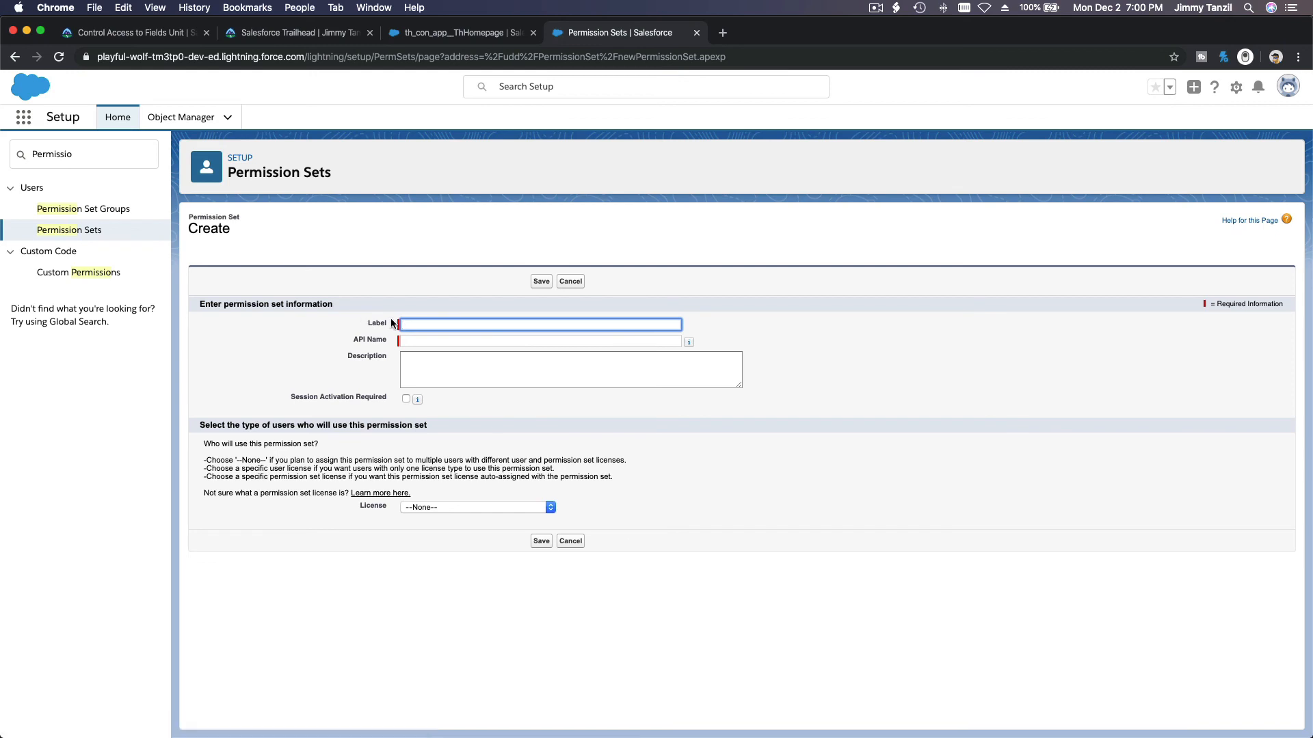
pyautogui.write('https://playful-wolf-tm3tp0-dev-ed.my.salesforce.com/servlet/servlet.su?oid=00D6')
pyautogui.press('super+z')
pyautogui.write('Rating')
pyautogui.press('Tab')
pyautogui.press('Tab')
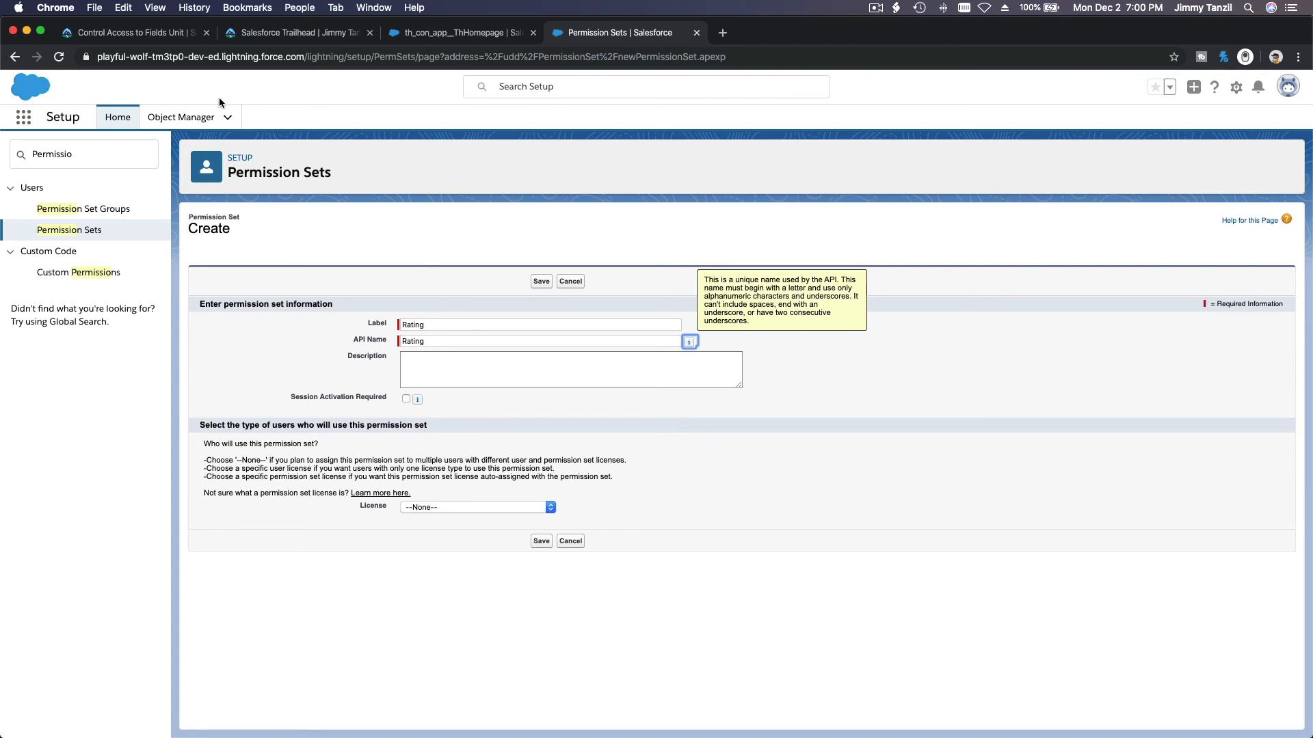
# Step: Check the required user license, set the new permission set's license to Salesforce, and save it
pyautogui.click(166, 39)
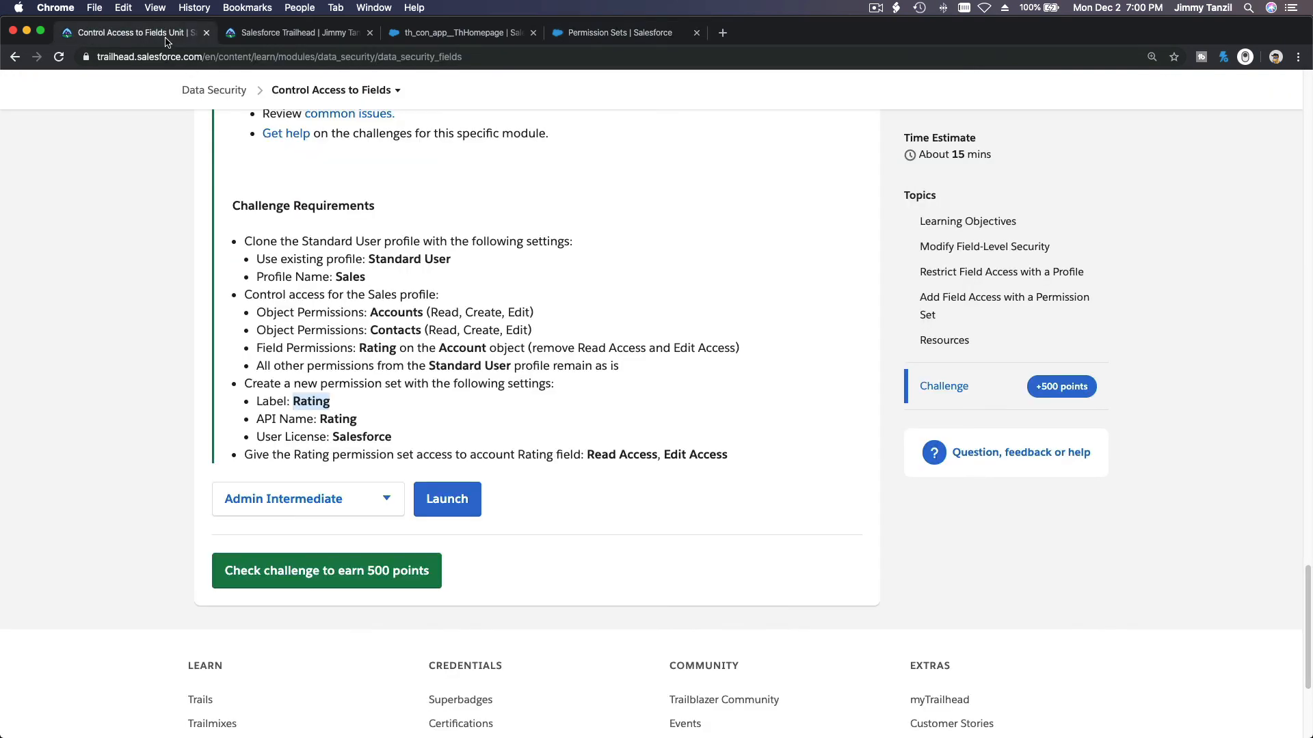
pyautogui.click(592, 43)
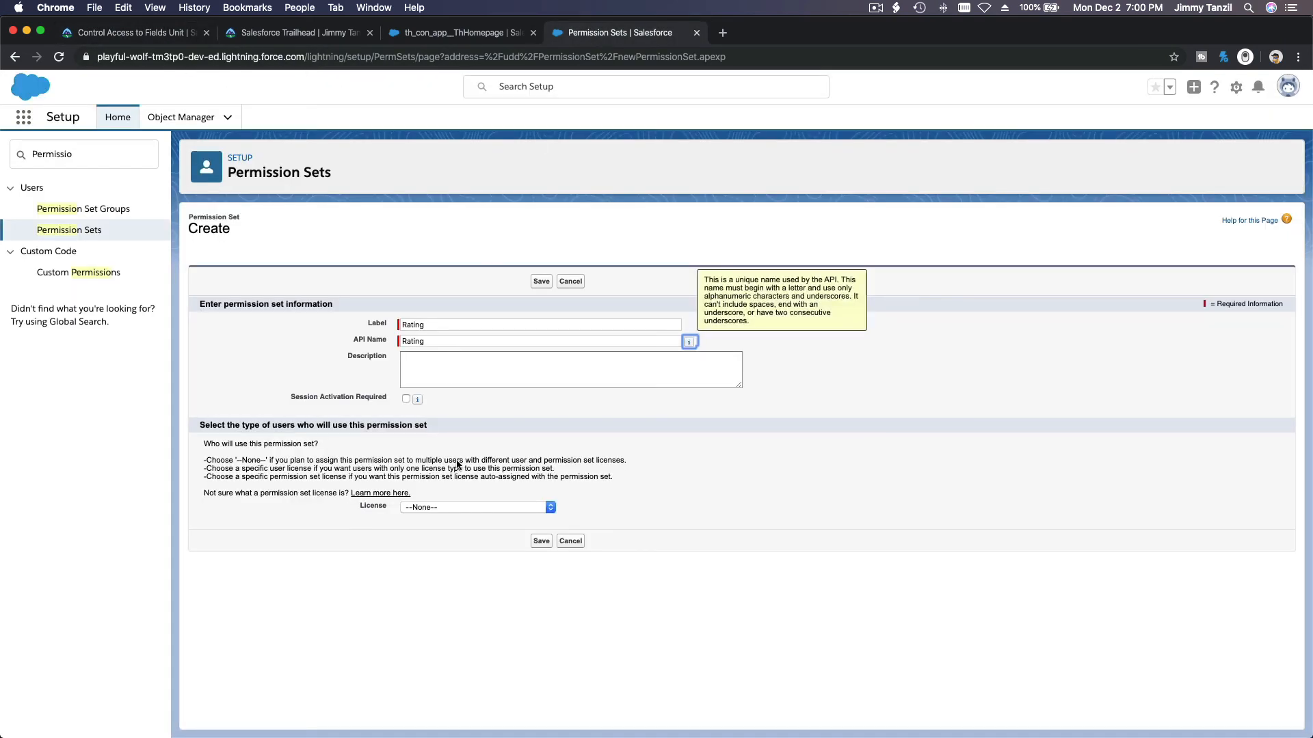
pyautogui.click(462, 506)
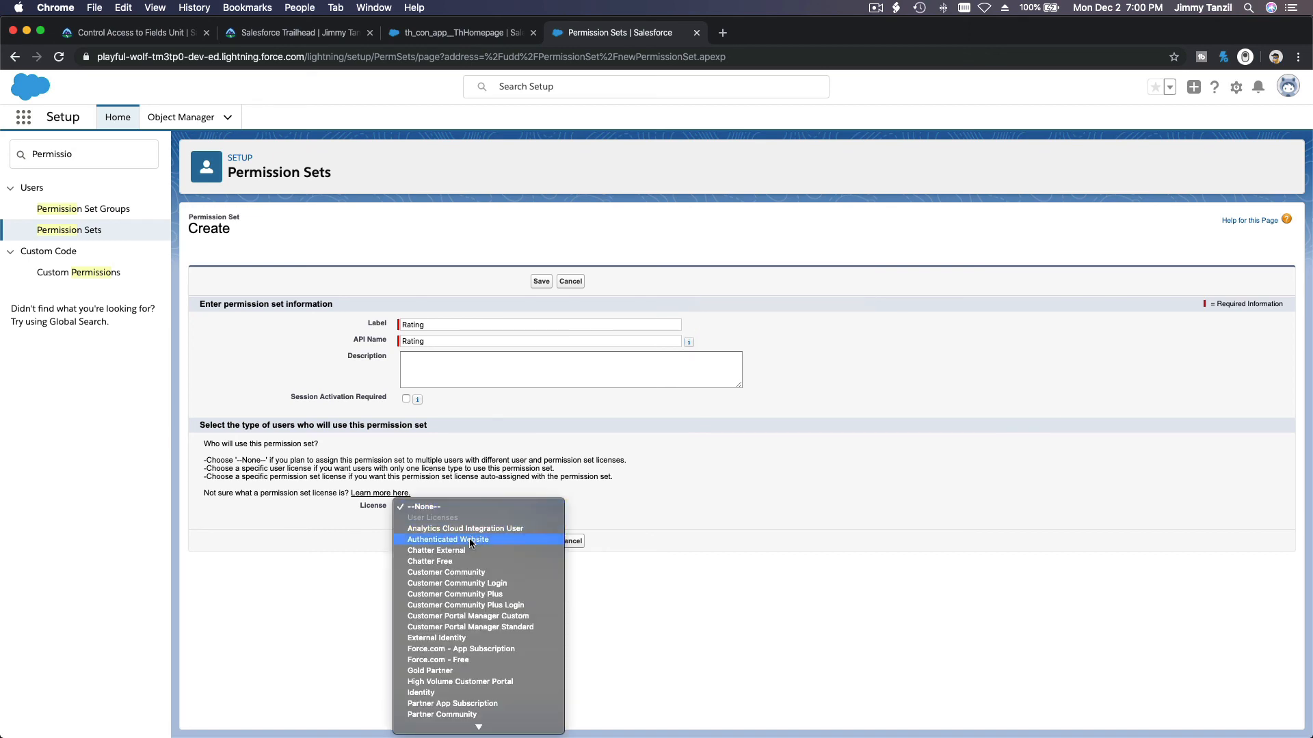
pyautogui.scroll(-5, 470, 544)
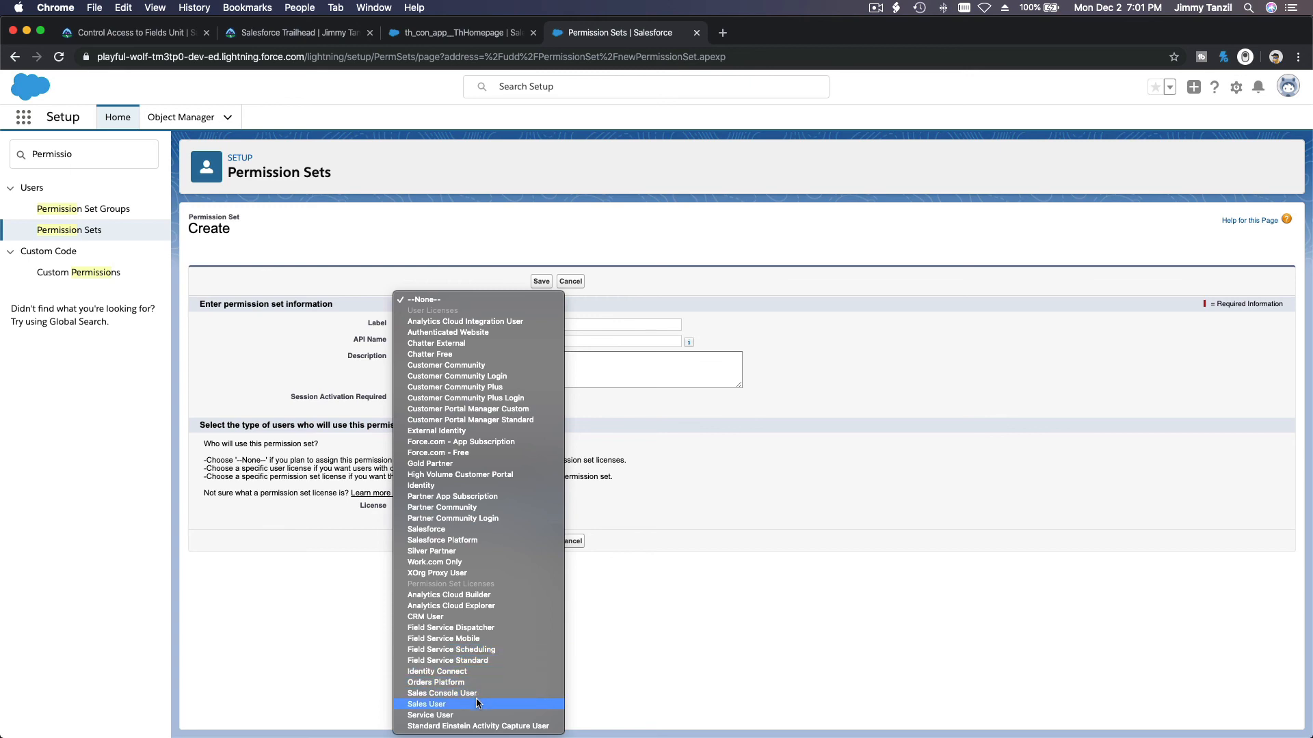
pyautogui.click(475, 530)
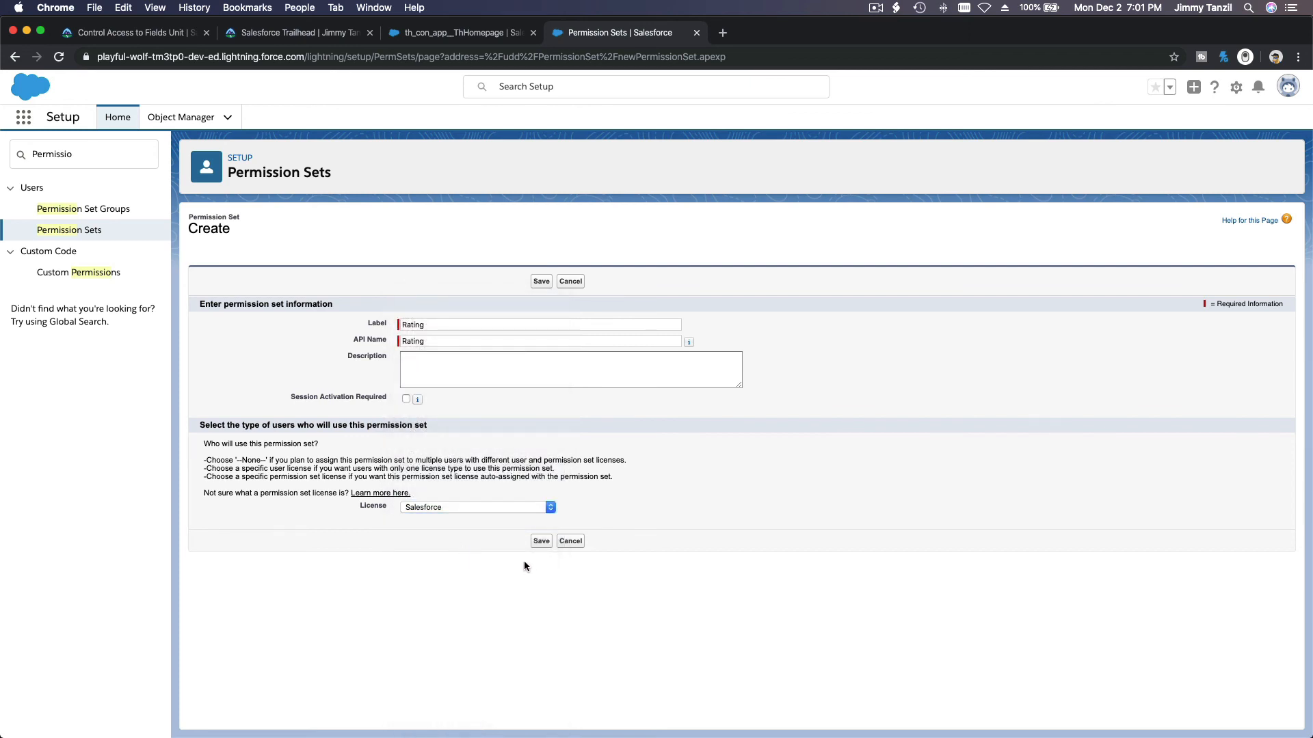
pyautogui.click(540, 541)
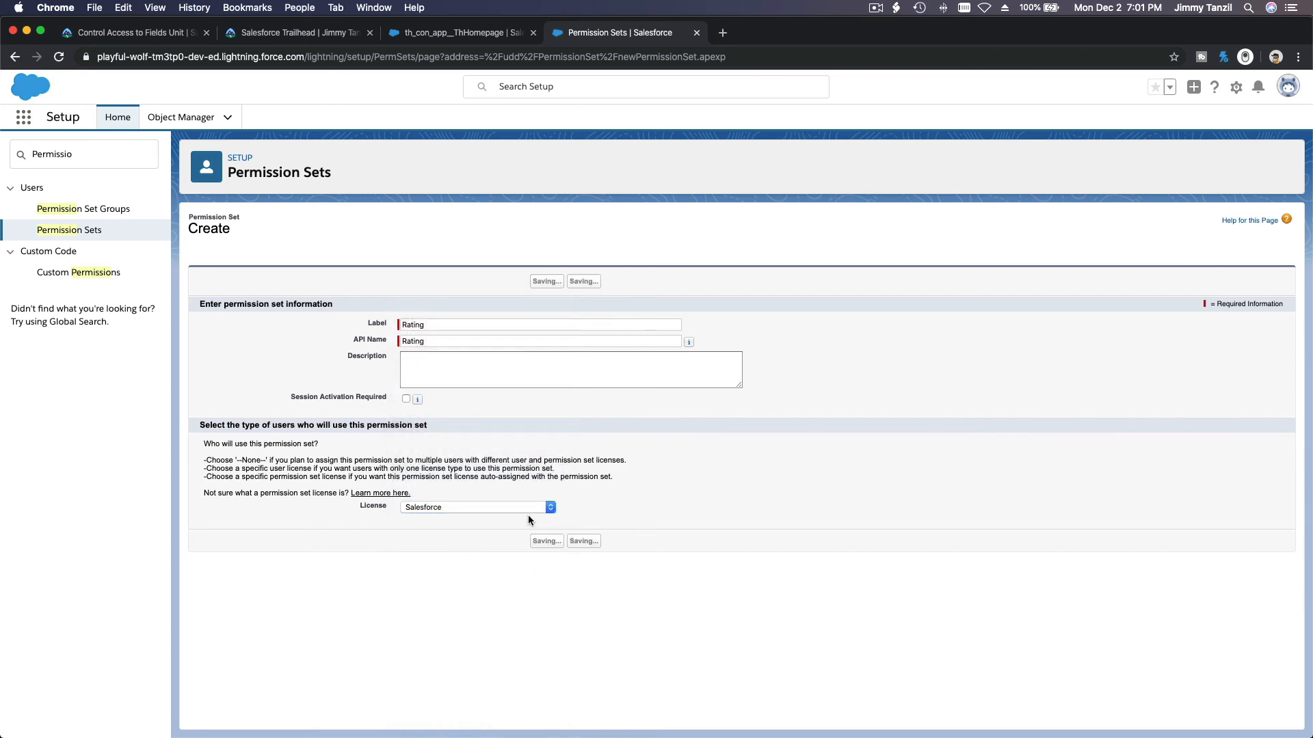
# Step: In the Rating permission set's Accounts object settings, enable Read Access and Edit Access for the Rating field, and save
pyautogui.click(152, 34)
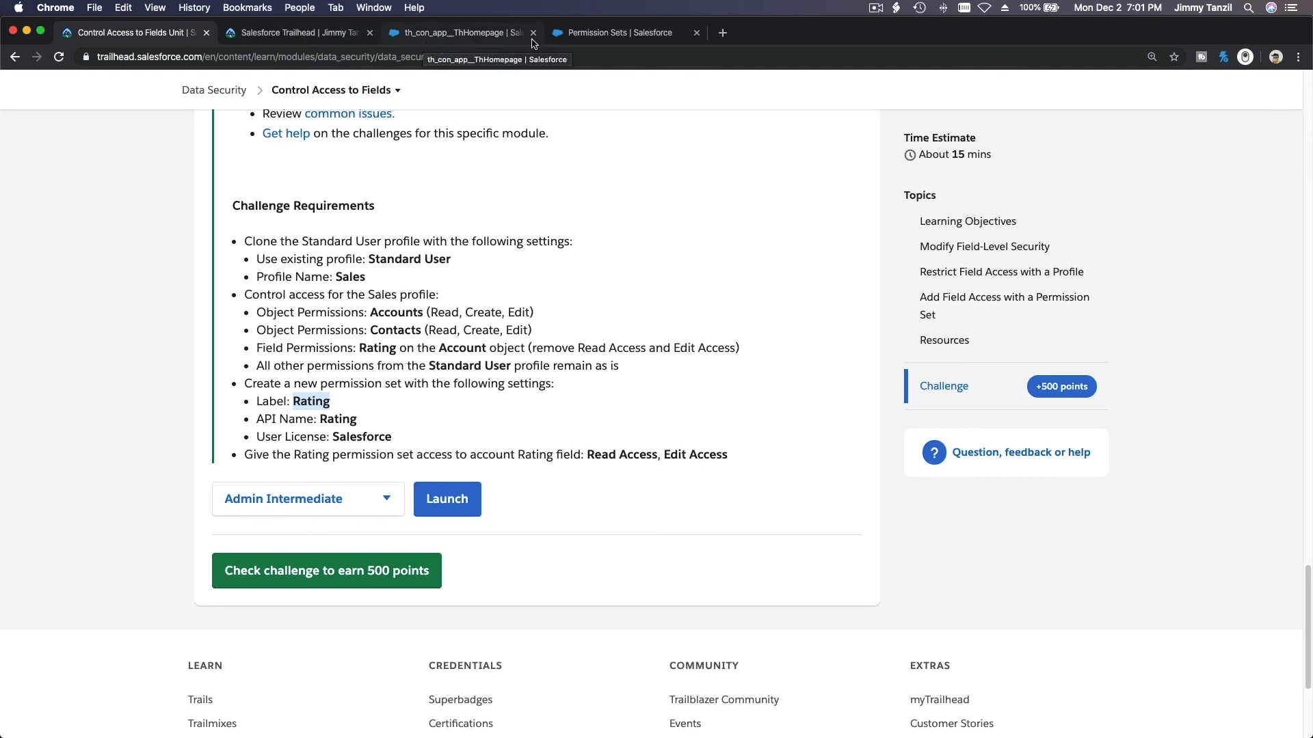
pyautogui.click(593, 41)
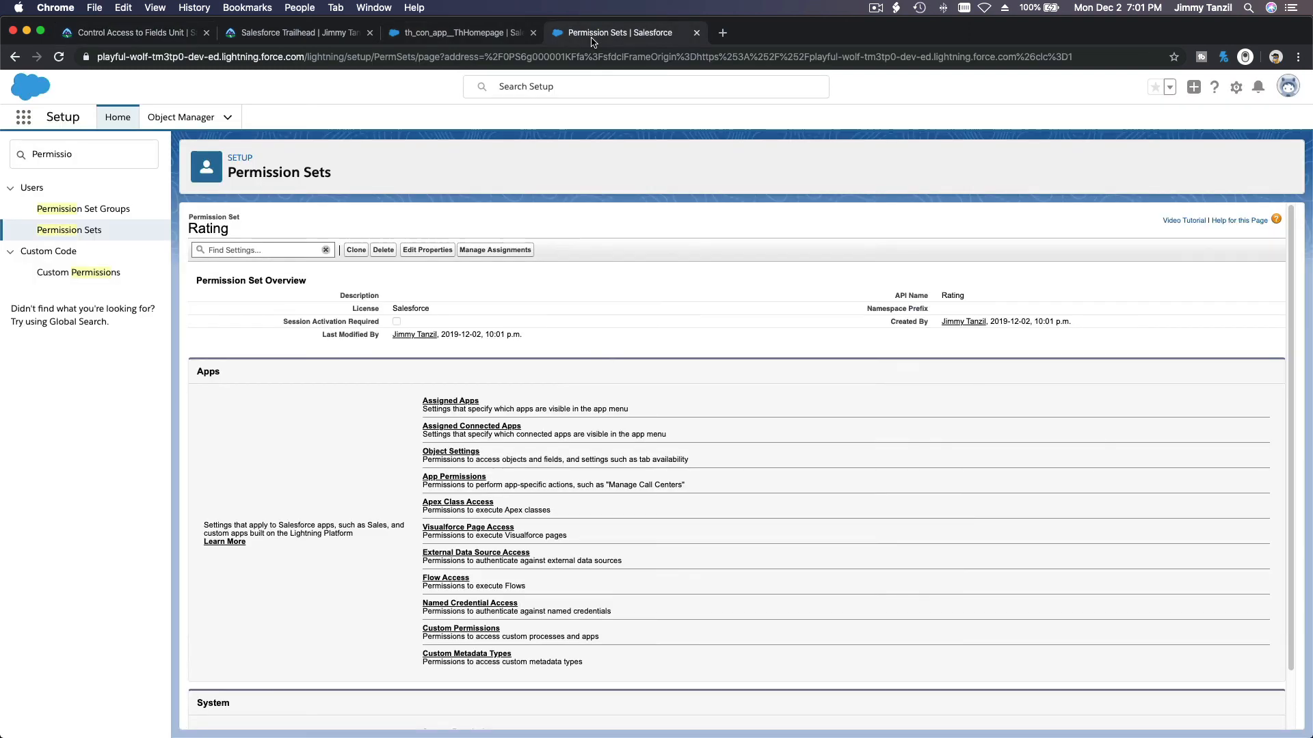
pyautogui.click(472, 453)
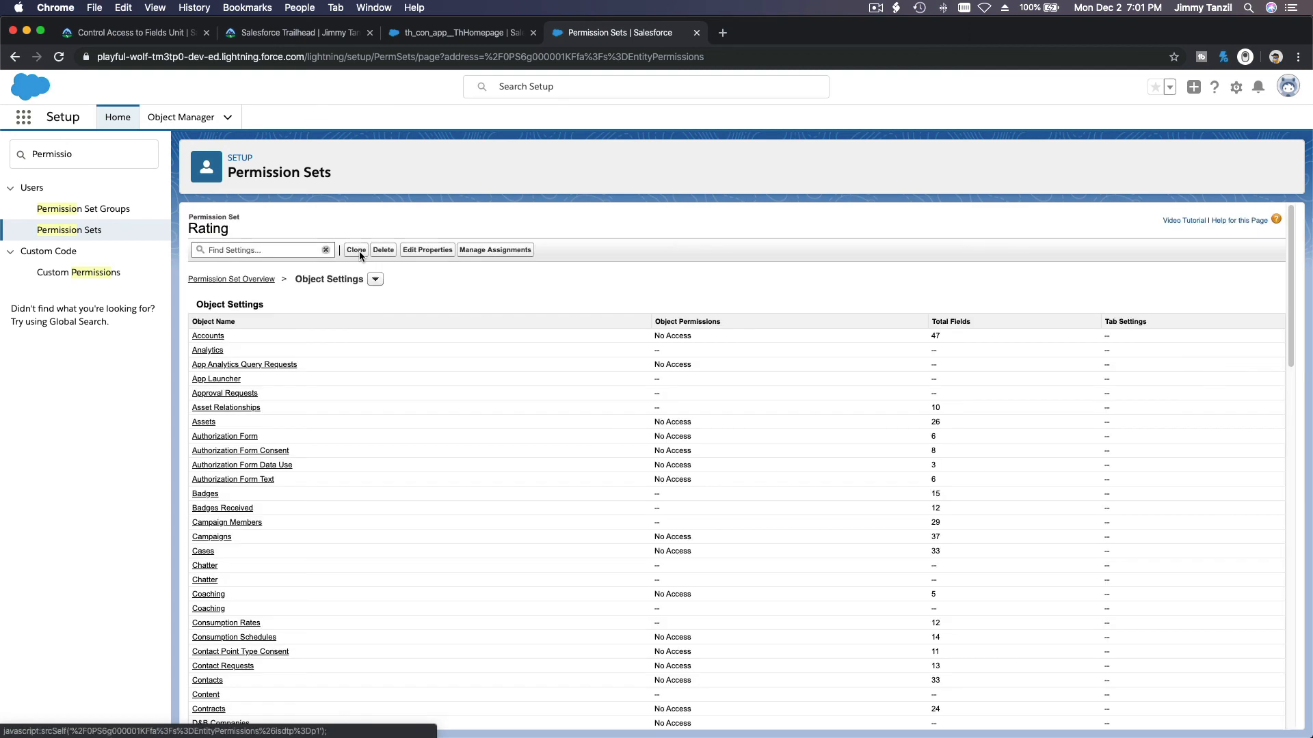
pyautogui.click(209, 335)
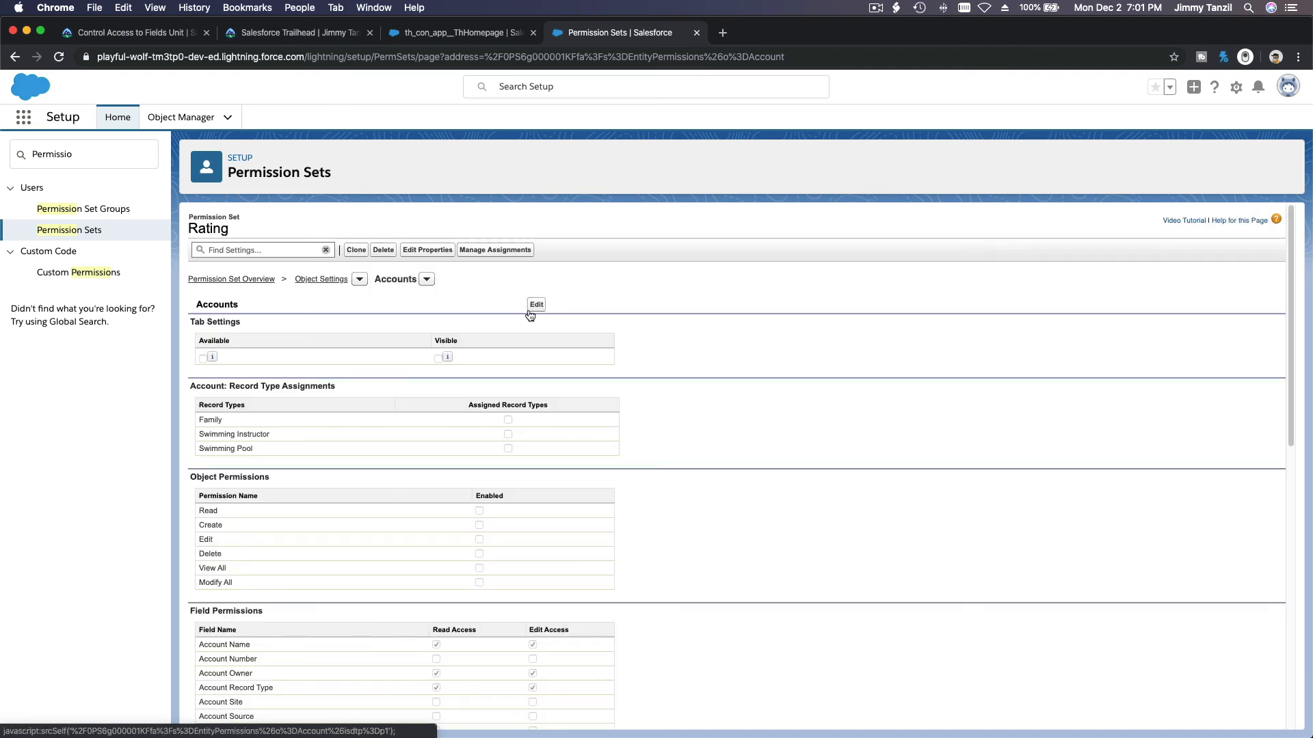
pyautogui.click(530, 313)
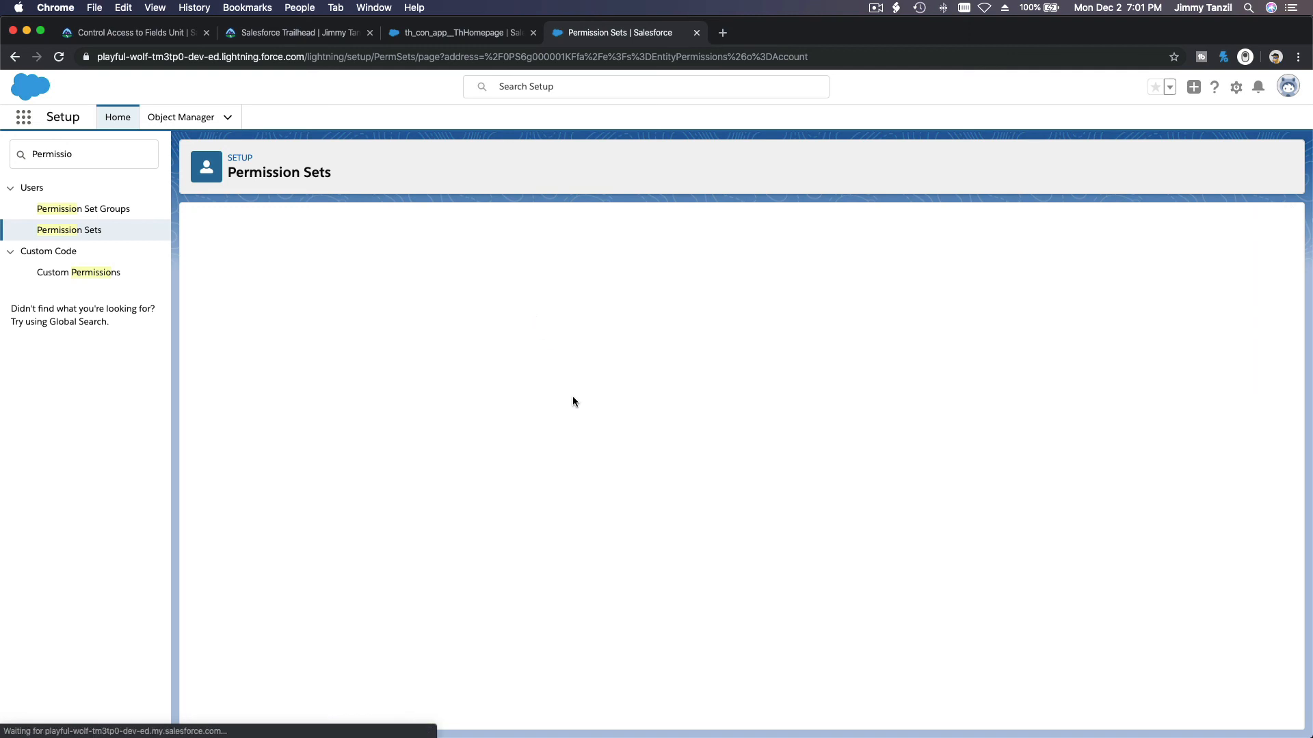
pyautogui.scroll(-15, 634, 391)
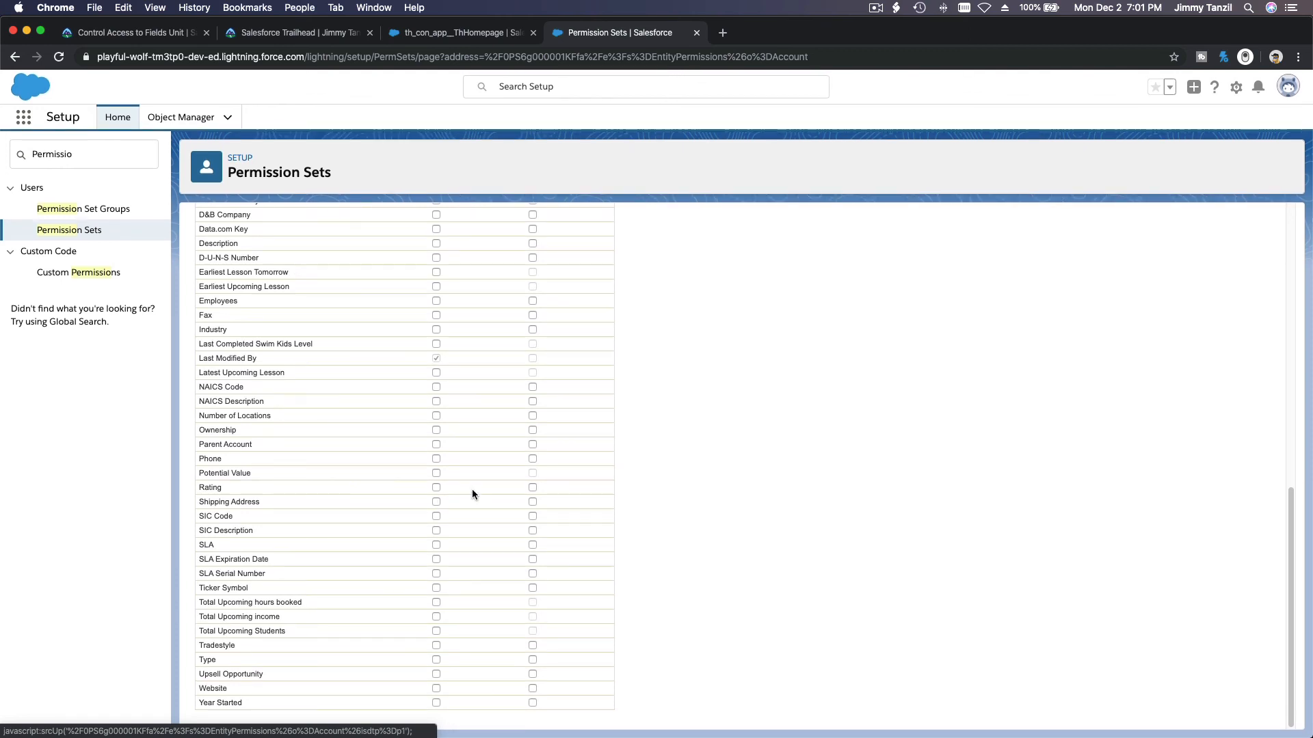
pyautogui.click(533, 488)
pyautogui.scroll(15, 631, 507)
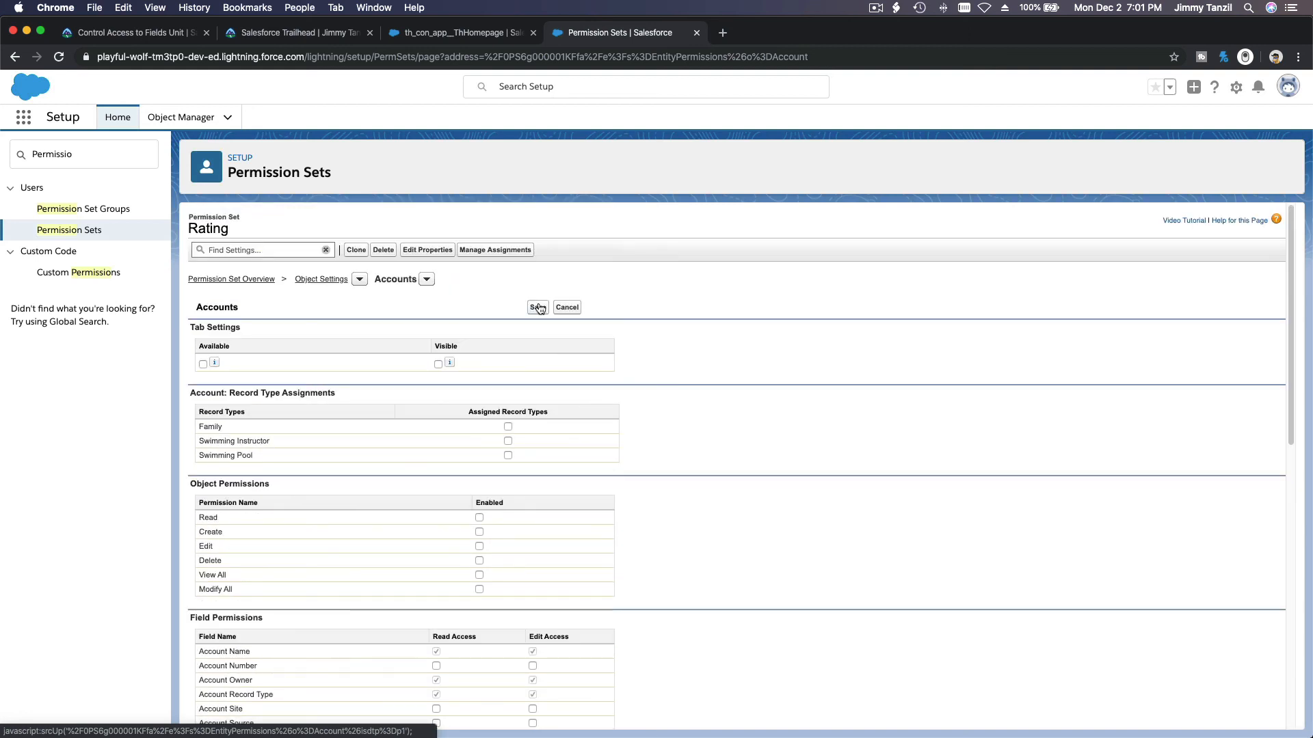
pyautogui.click(537, 308)
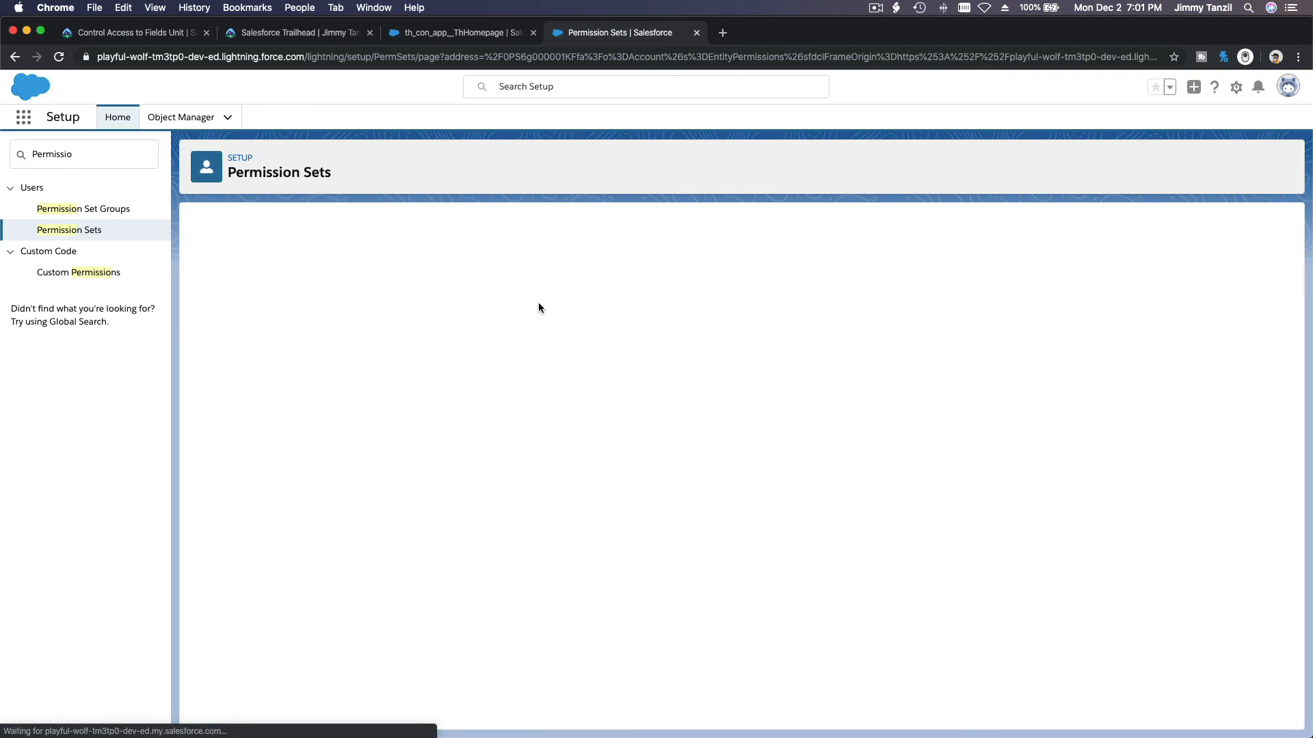
# Step: Return to the Trailhead unit and submit the Control Access to Fields challenge for checking in the Admin Intermediate playground
pyautogui.click(169, 35)
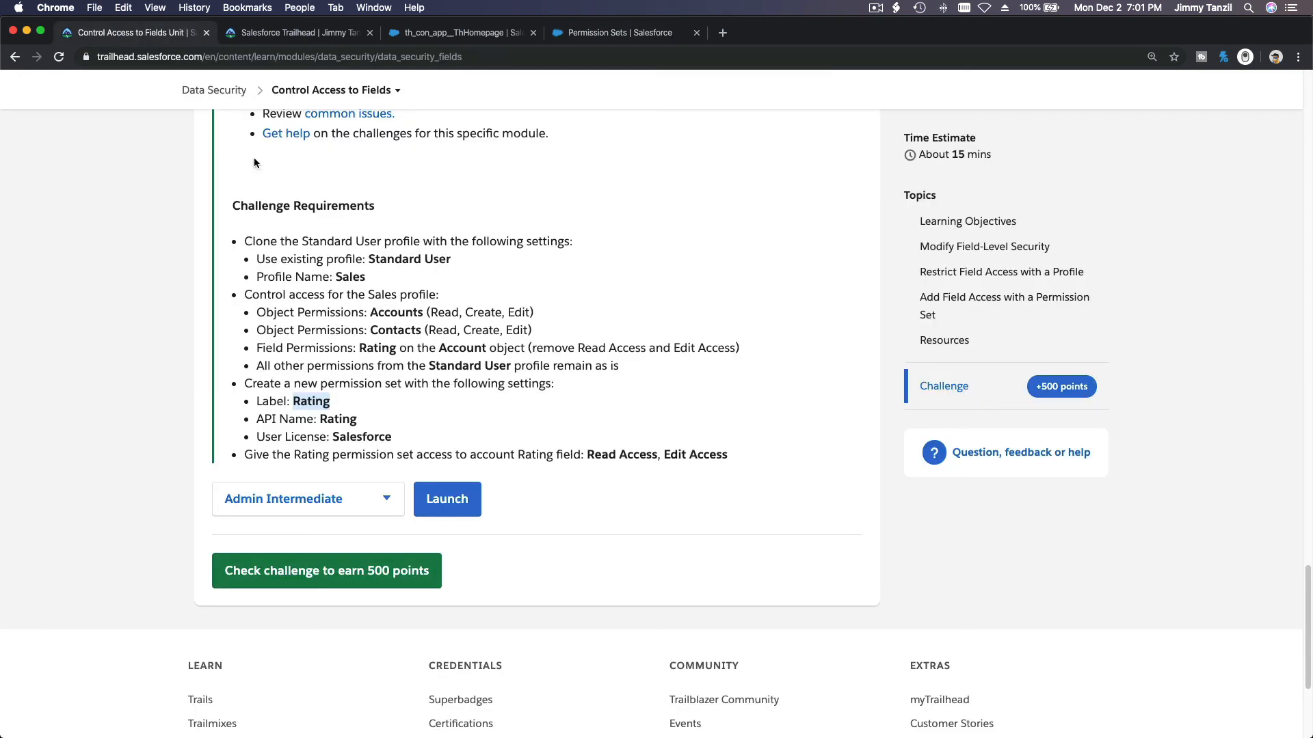
pyautogui.click(412, 417)
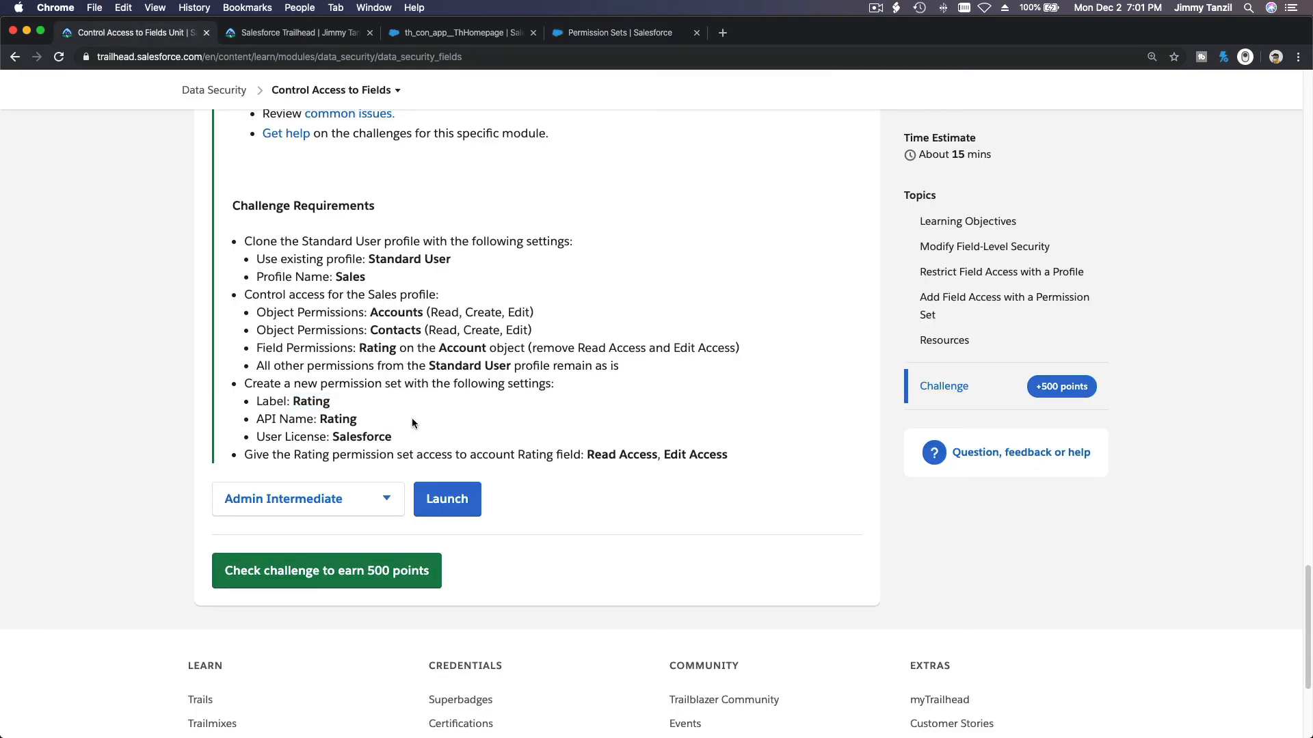
pyautogui.click(465, 493)
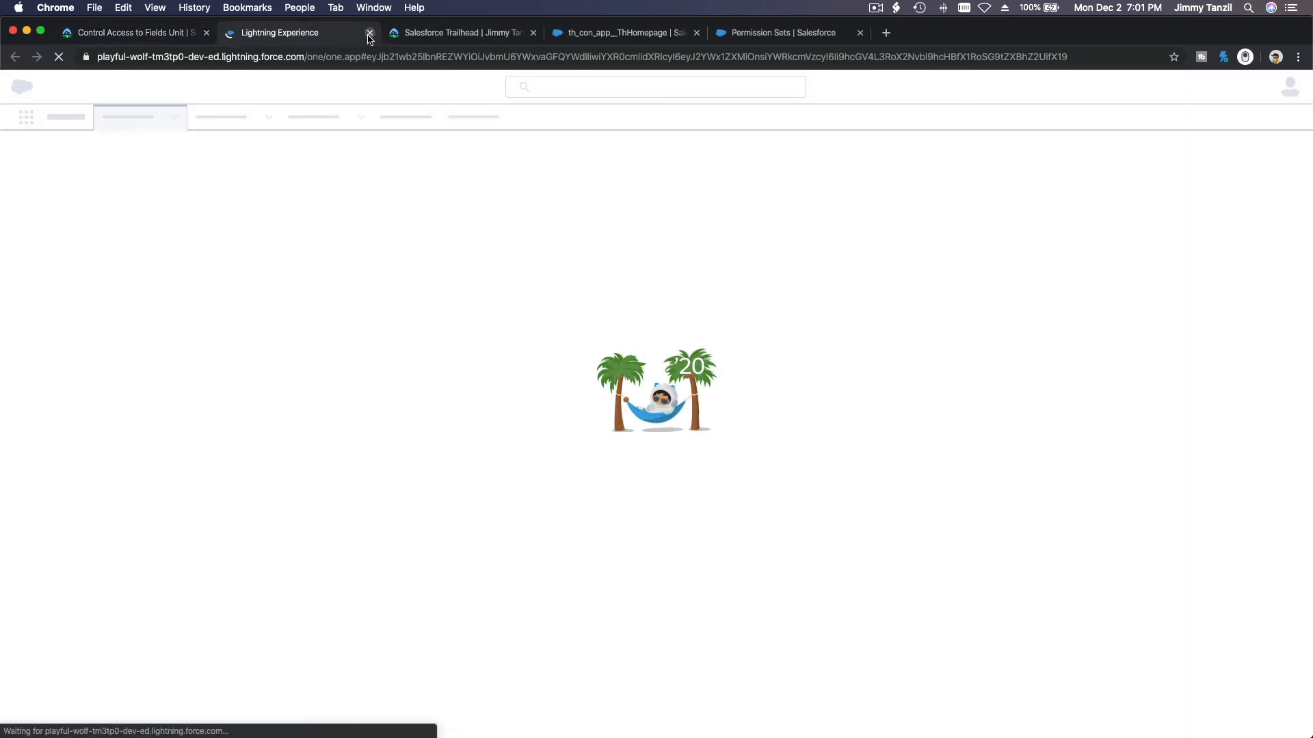
pyautogui.click(370, 33)
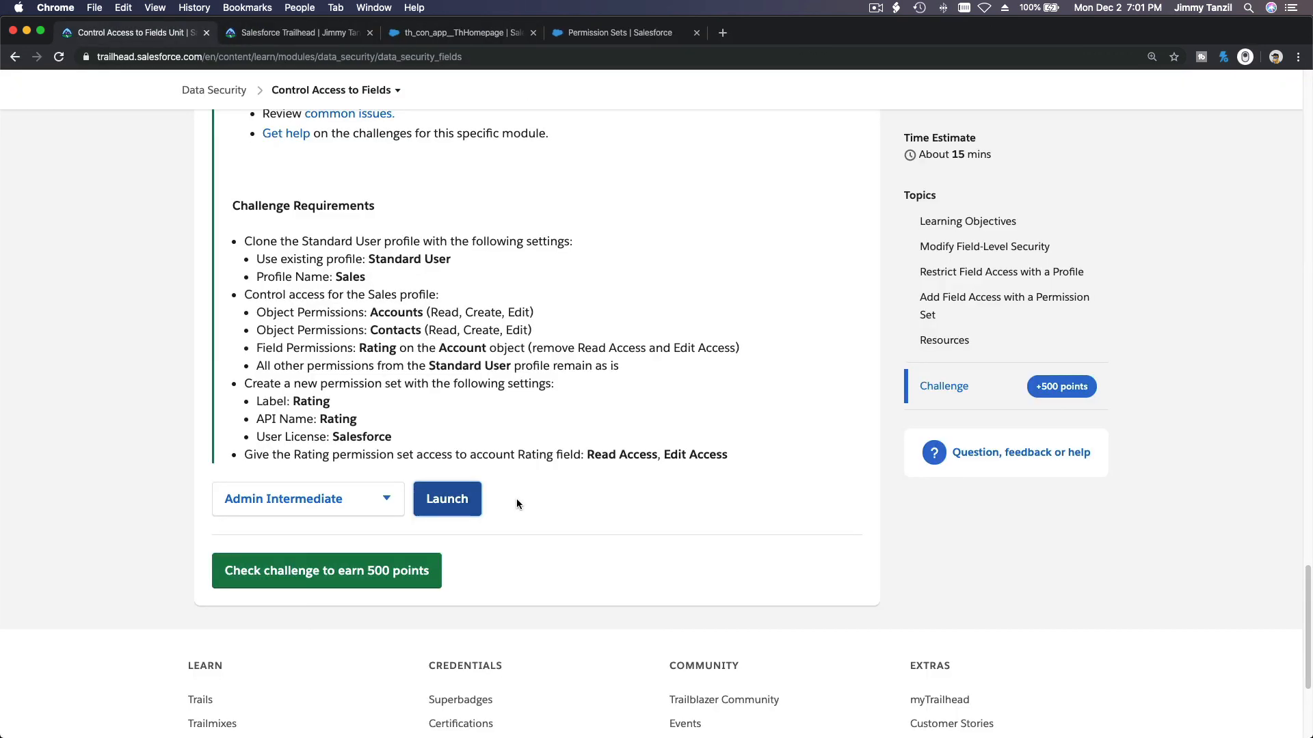
pyautogui.click(412, 571)
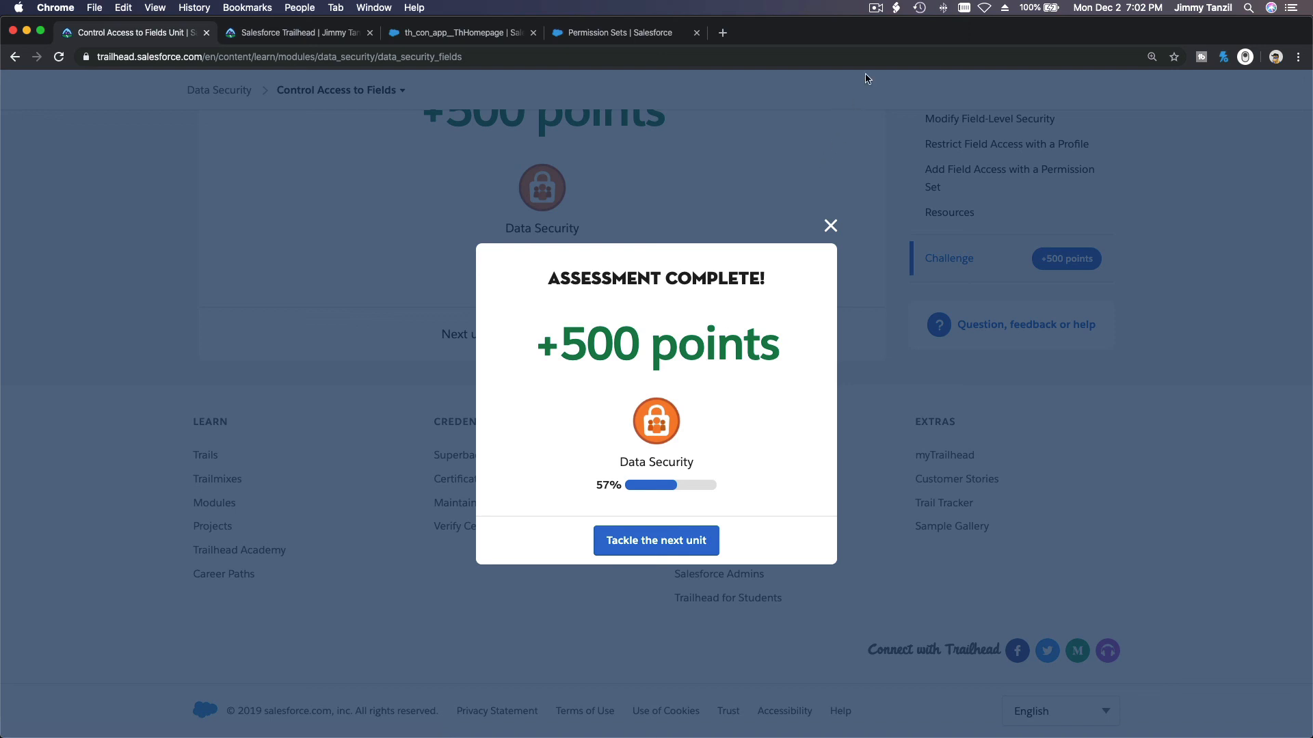
pyautogui.click(876, 9)
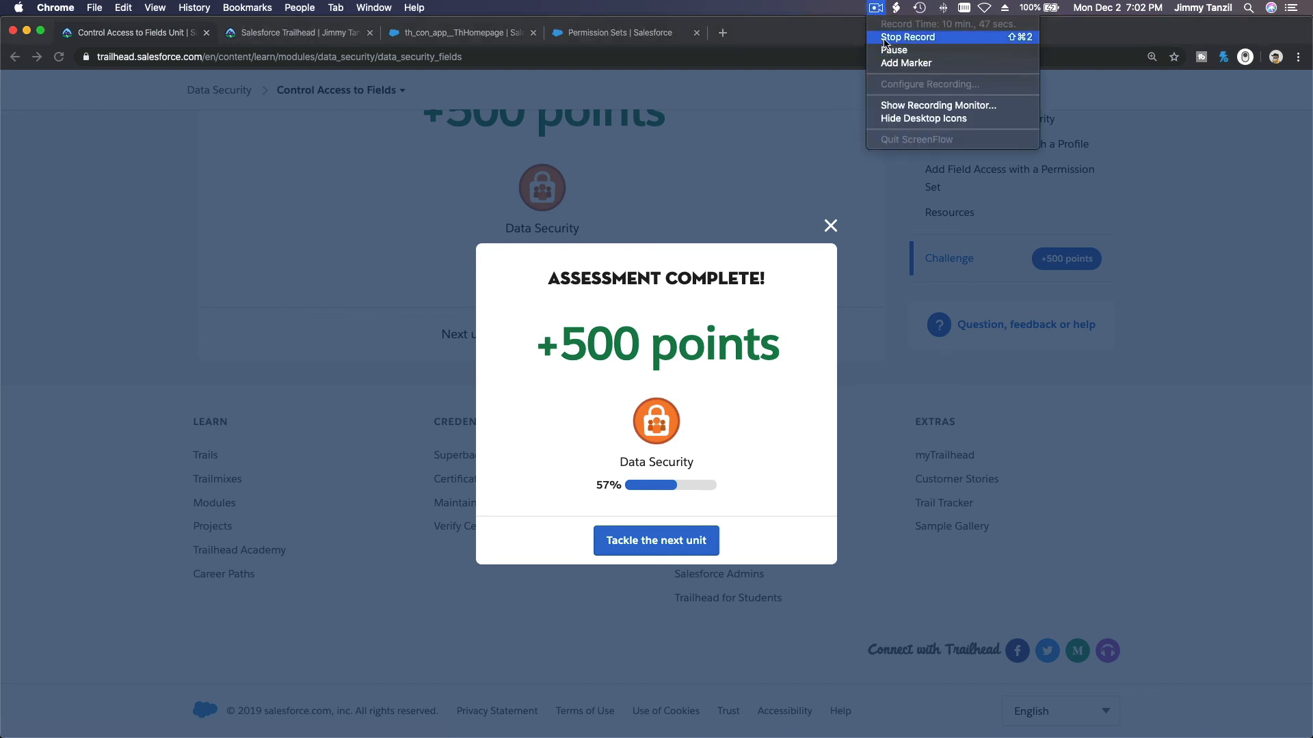